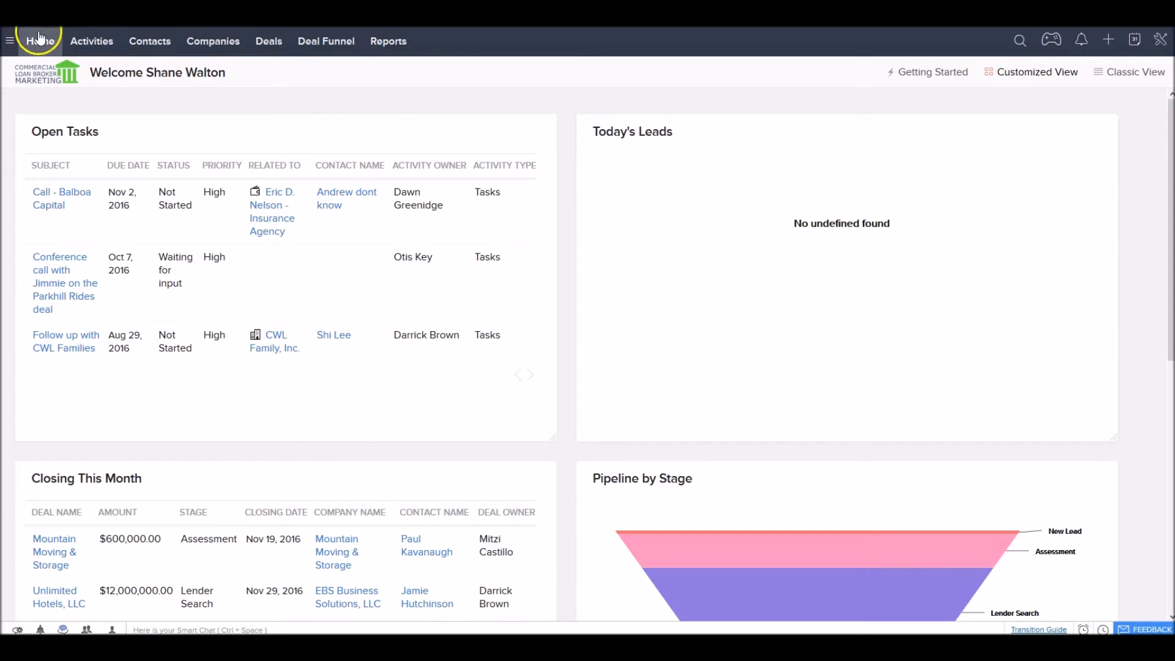
Open the contacts list and examine the fields available for filtering contacts
{"action": "left_click", "coordinate": [147, 41]}
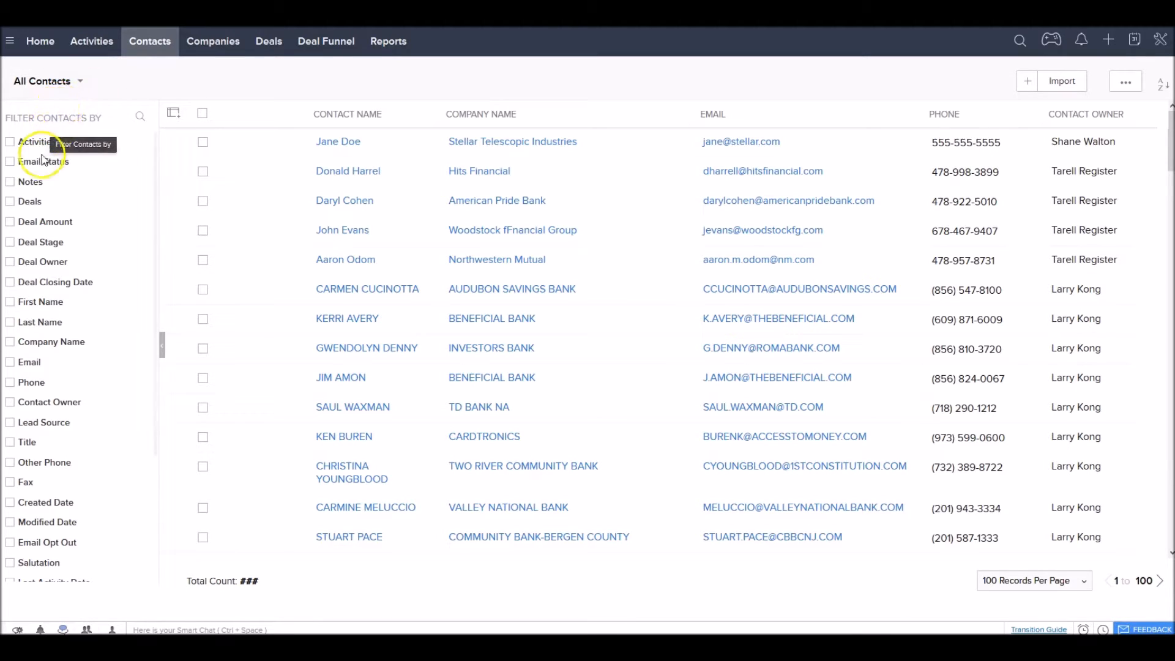
{"action": "scroll", "coordinate": [39, 300], "scroll_direction": "down", "scroll_amount": 2}
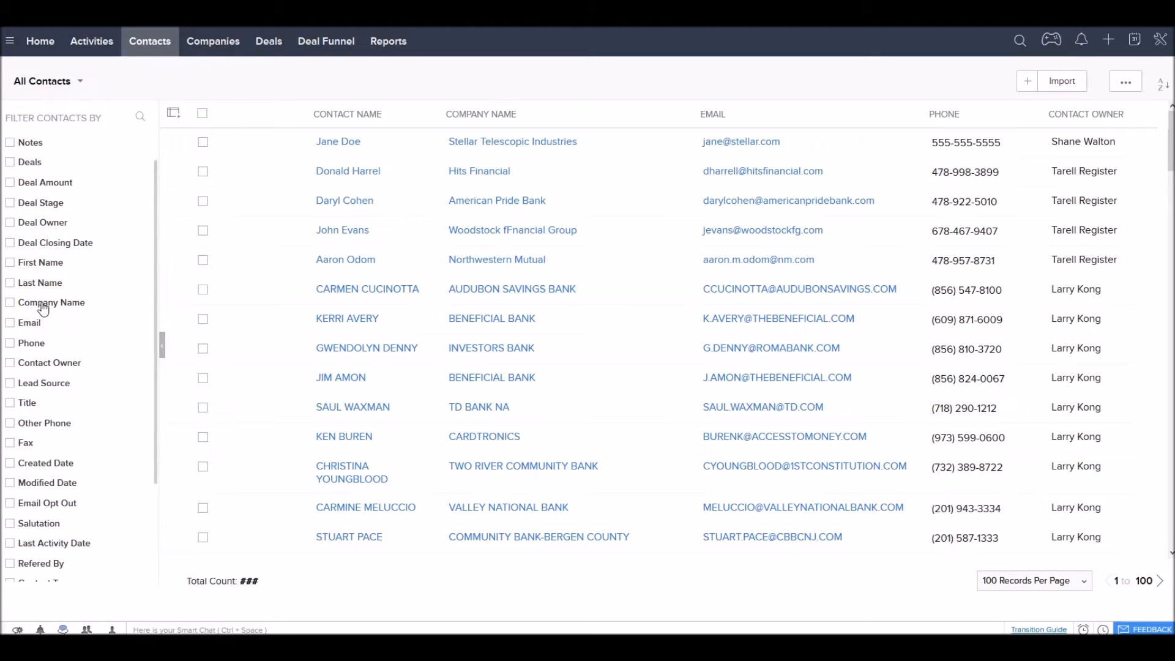
{"action": "scroll", "coordinate": [42, 309], "scroll_direction": "up", "scroll_amount": 2}
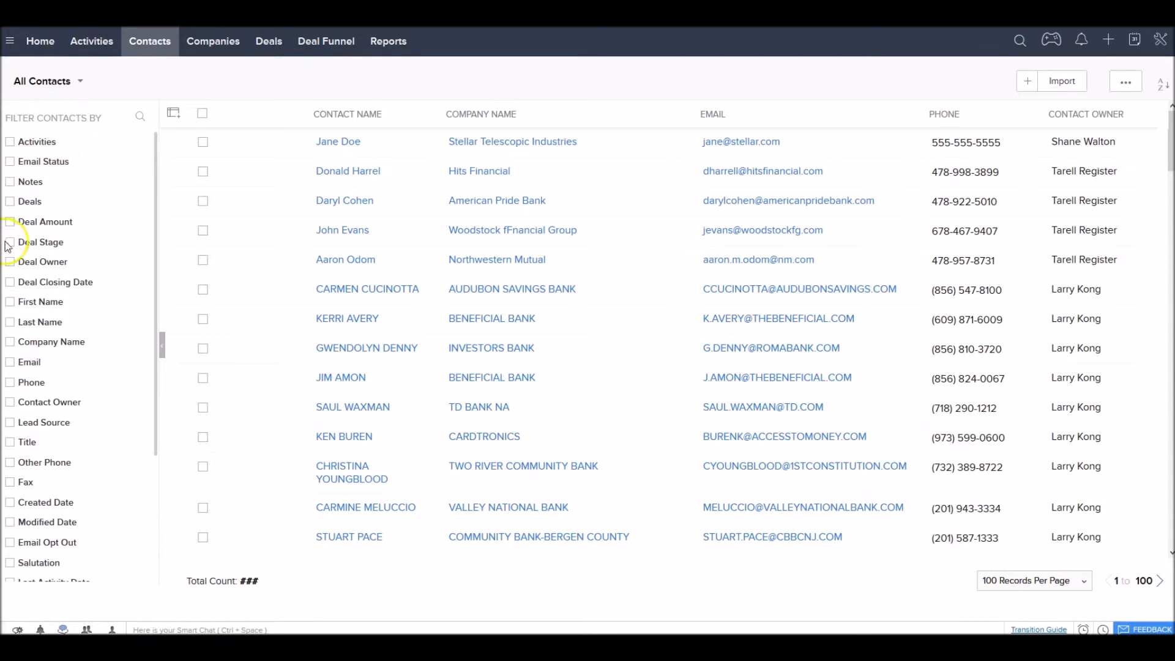
{"action": "scroll", "coordinate": [102, 283], "scroll_direction": "down", "scroll_amount": 3}
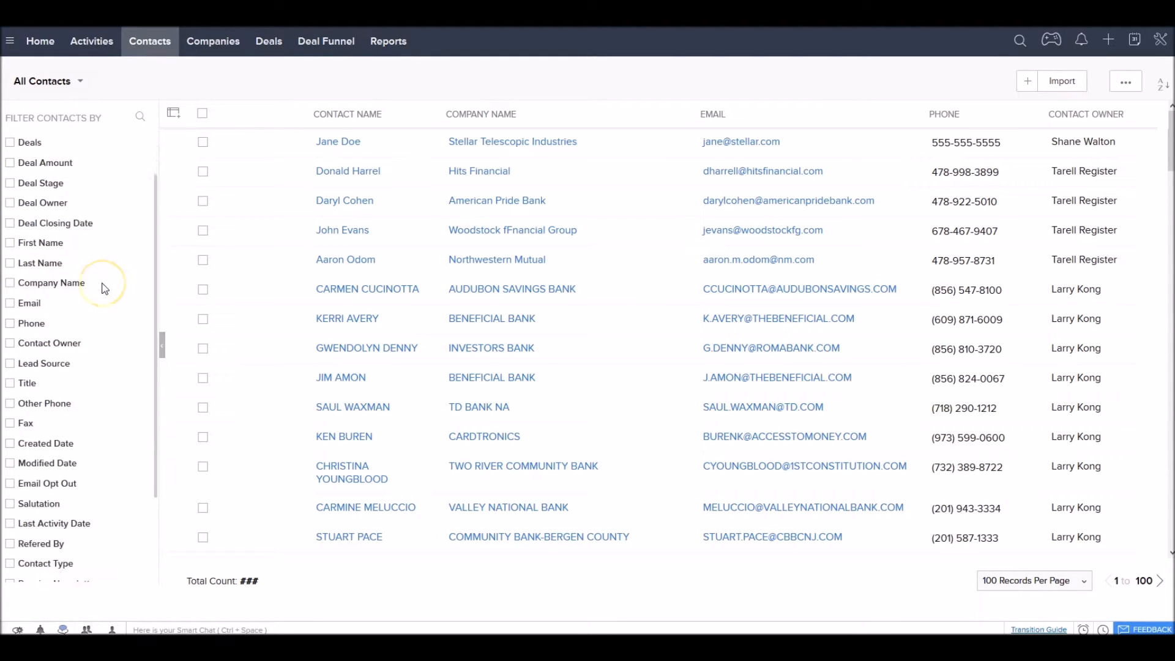
{"action": "scroll", "coordinate": [105, 307], "scroll_direction": "down", "scroll_amount": 5}
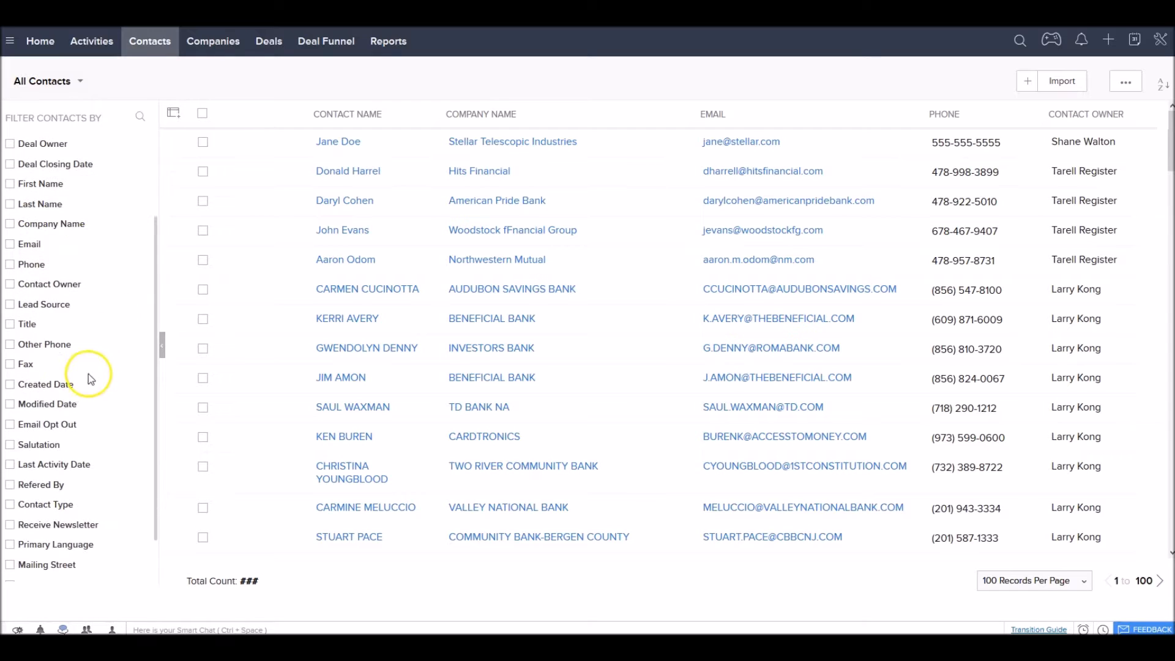
{"action": "scroll", "coordinate": [89, 451], "scroll_direction": "down", "scroll_amount": 1}
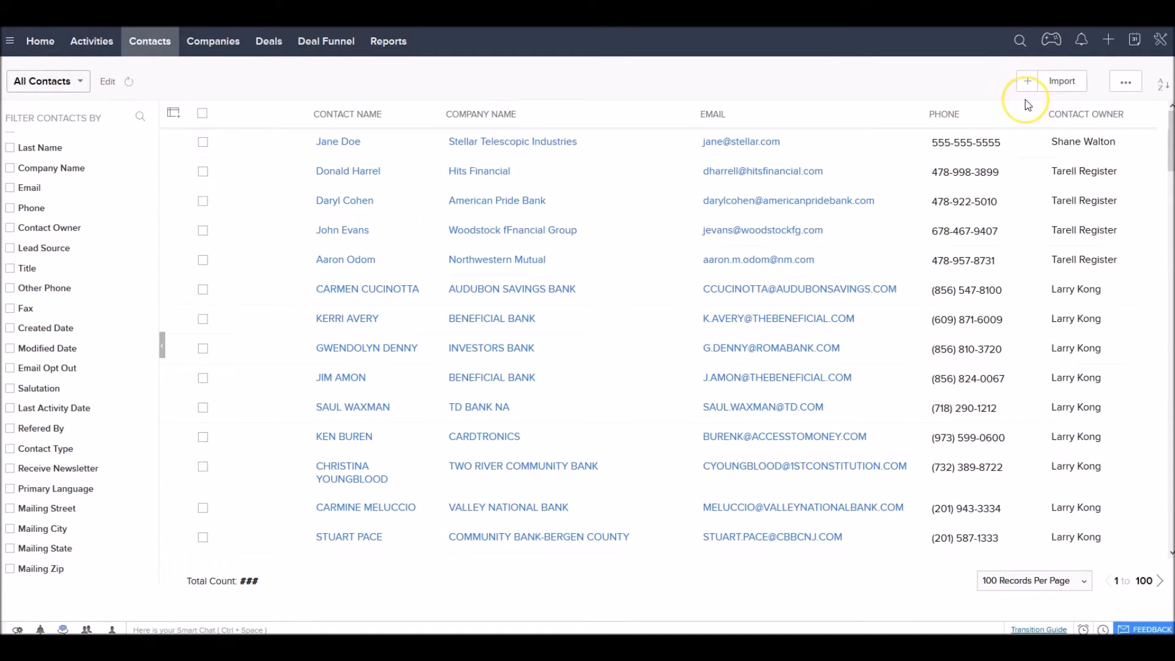
Open a blank form for creating a contact and review the available Contact Type options
{"action": "left_click", "coordinate": [1056, 84]}
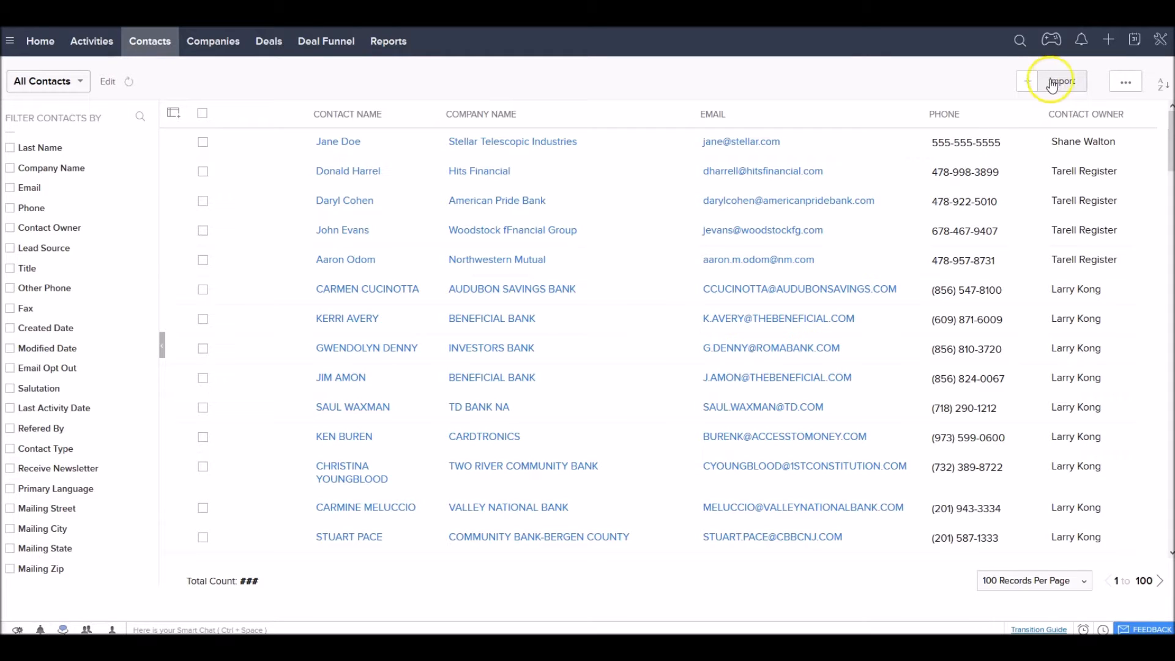
{"action": "left_click", "coordinate": [1032, 82]}
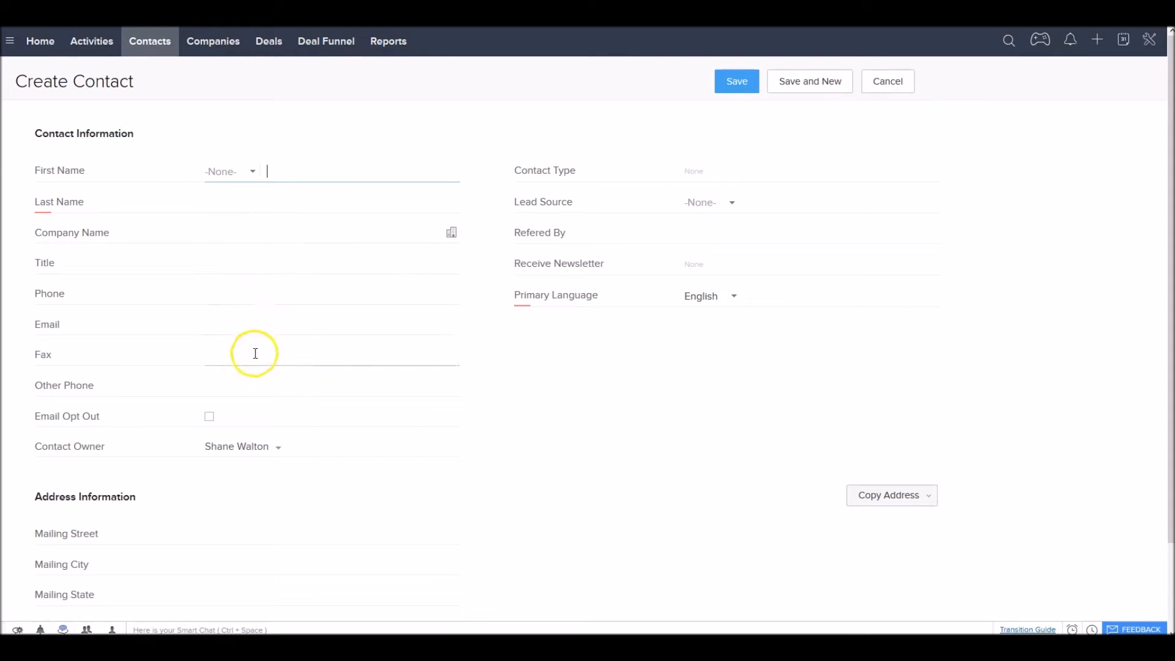
{"action": "left_click", "coordinate": [221, 594]}
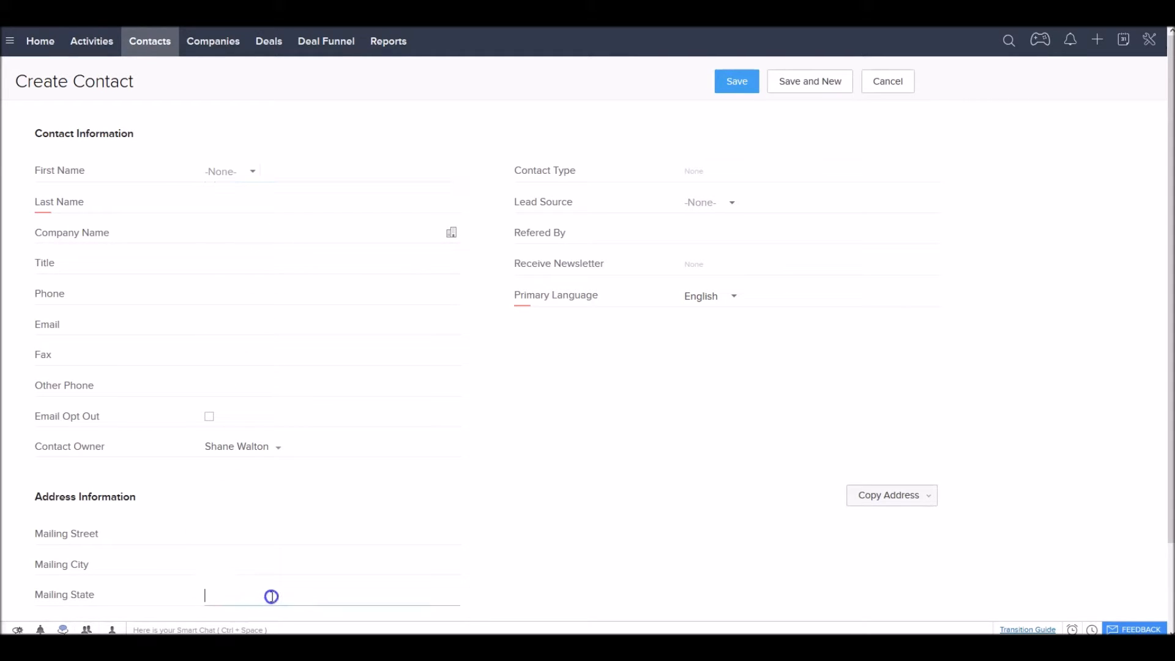
{"action": "left_click", "coordinate": [729, 170]}
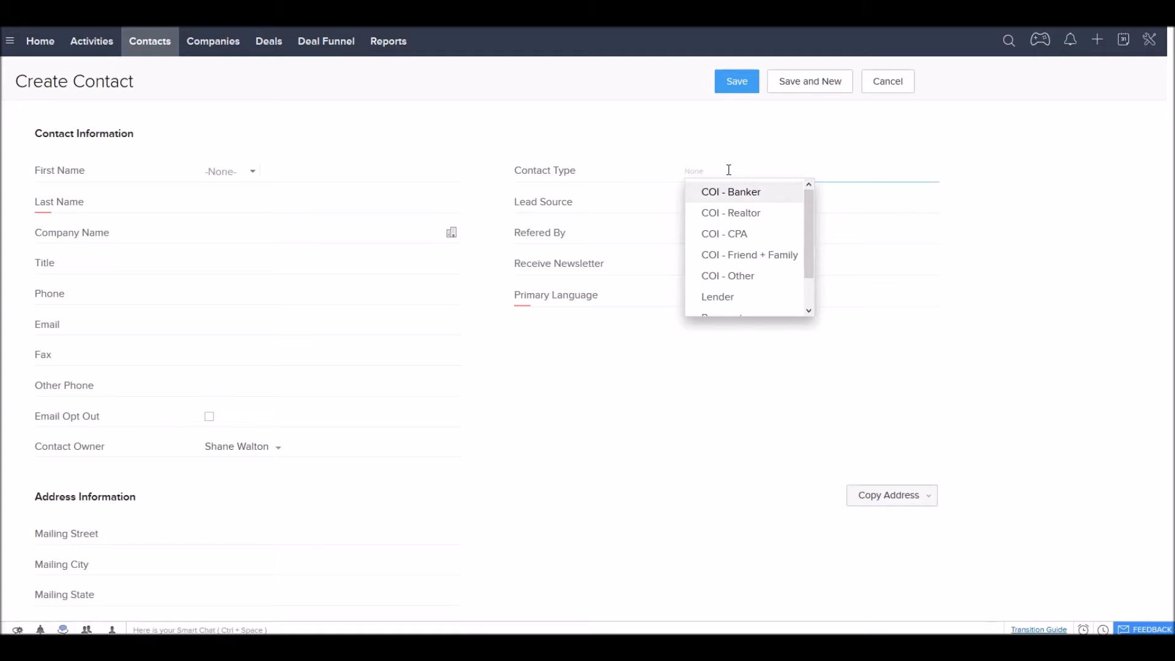
{"action": "left_click_drag", "start_coordinate": [810, 206], "coordinate": [805, 252]}
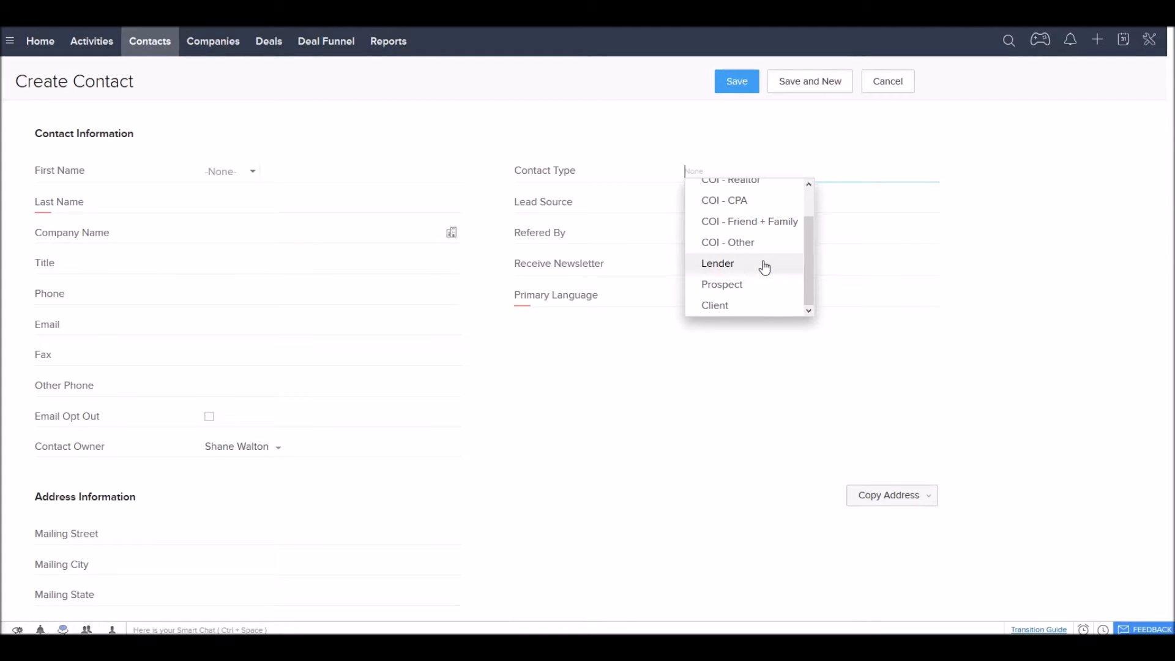
{"action": "scroll", "coordinate": [762, 245], "scroll_direction": "up", "scroll_amount": 2}
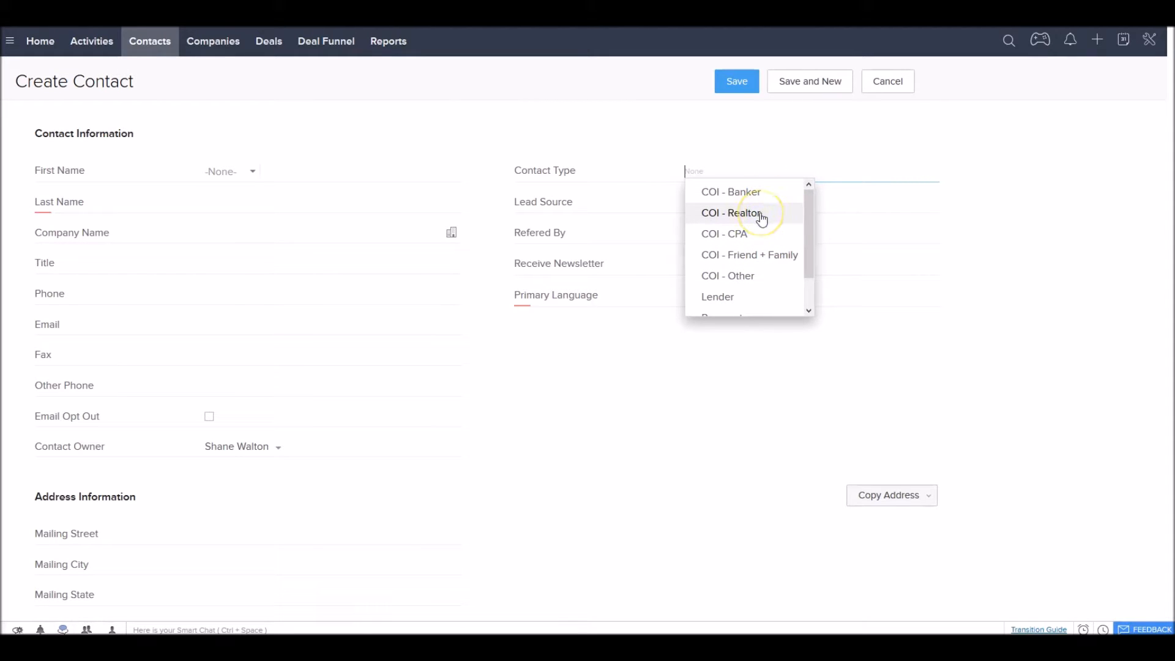
{"action": "scroll", "coordinate": [758, 239], "scroll_direction": "down", "scroll_amount": 2}
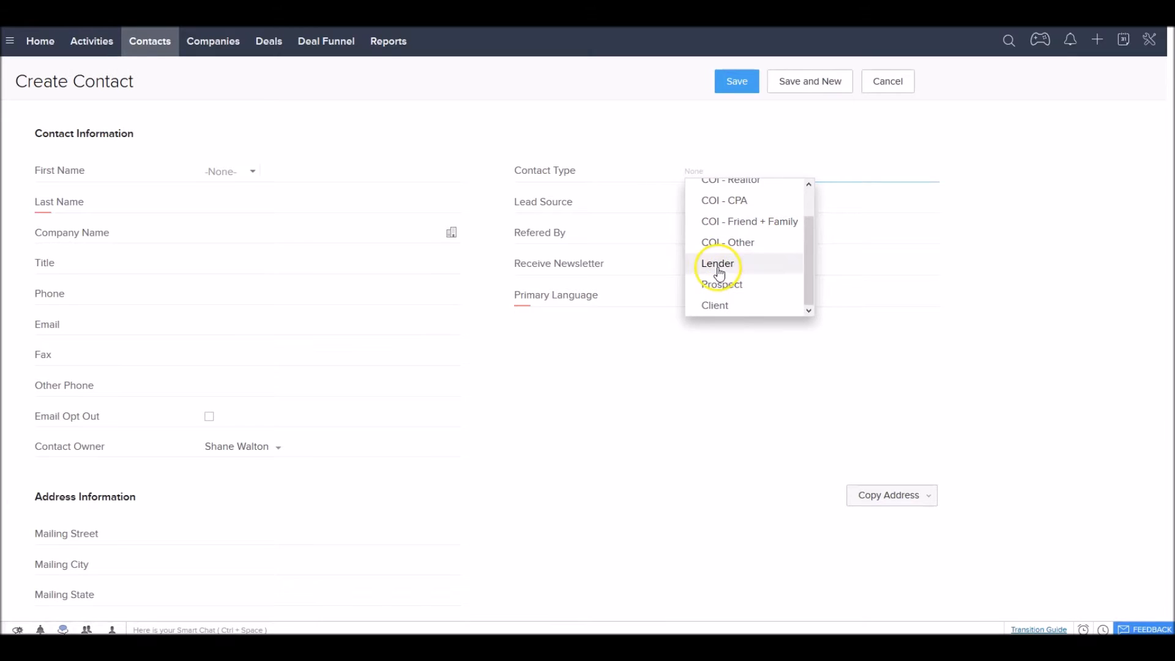
{"action": "left_click", "coordinate": [1020, 240]}
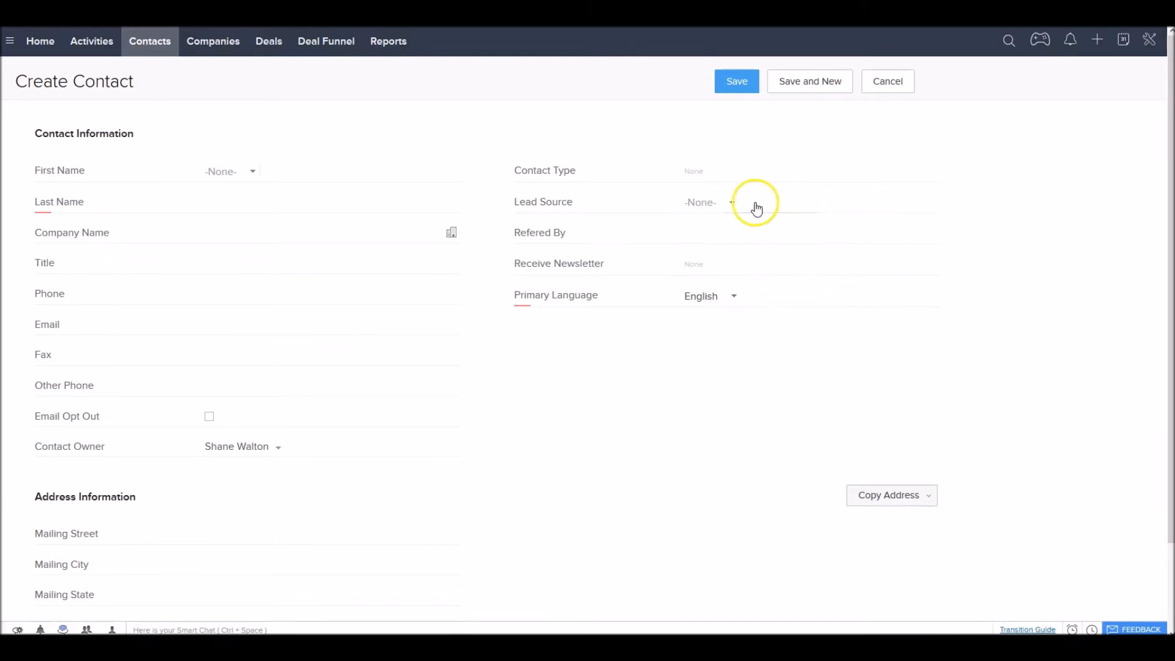
Review the Lead Source options for the new contact without choosing one
{"action": "left_click", "coordinate": [714, 203]}
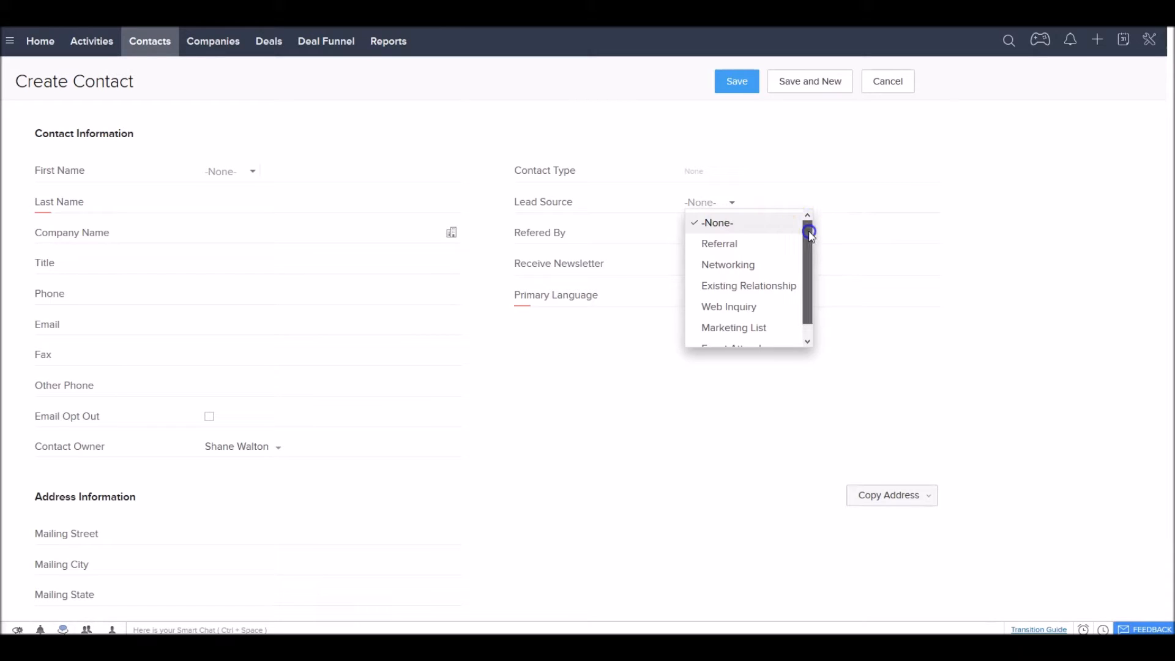
{"action": "mouse_move", "coordinate": [811, 233]}
{"action": "left_mouse_down"}
{"action": "mouse_move", "coordinate": [811, 251]}
{"action": "mouse_move", "coordinate": [814, 240]}
{"action": "left_mouse_up"}
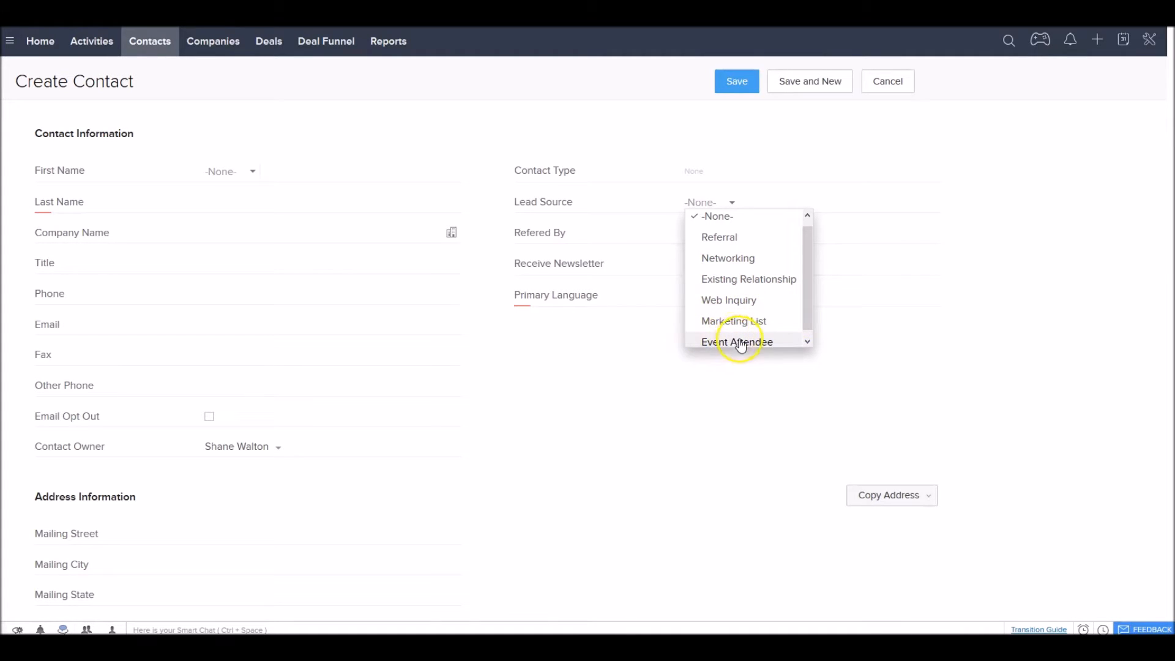
{"action": "left_click", "coordinate": [1040, 296]}
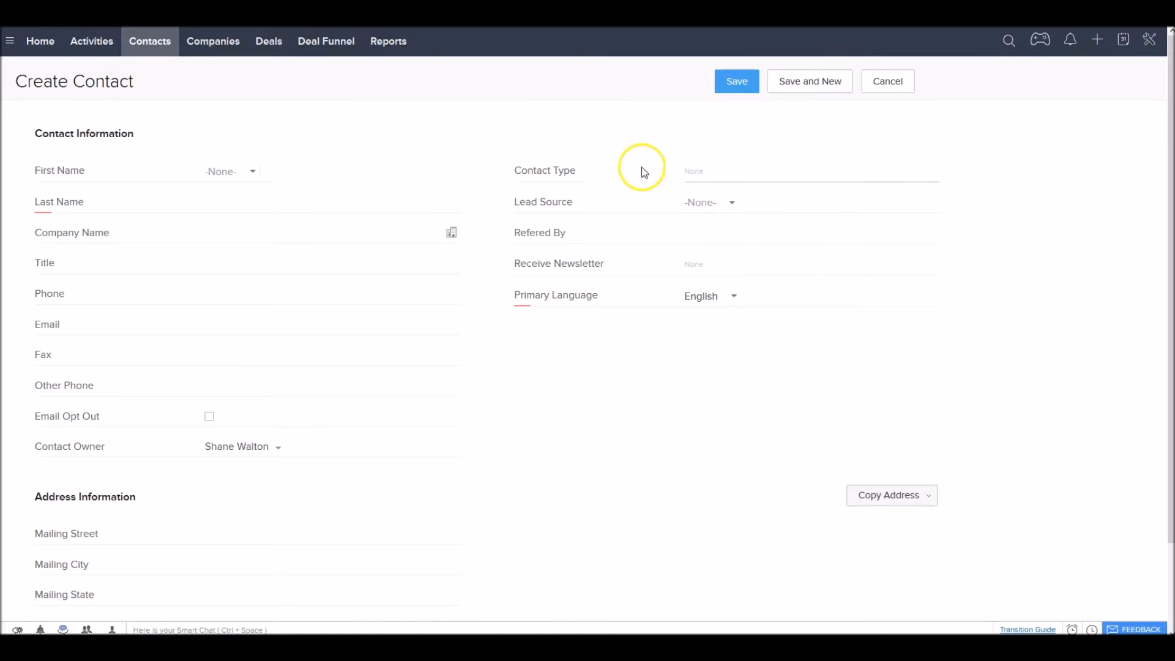
Set the new contact's Lead Source to Referral and place the cursor in the Refered By field
{"action": "left_click", "coordinate": [744, 217]}
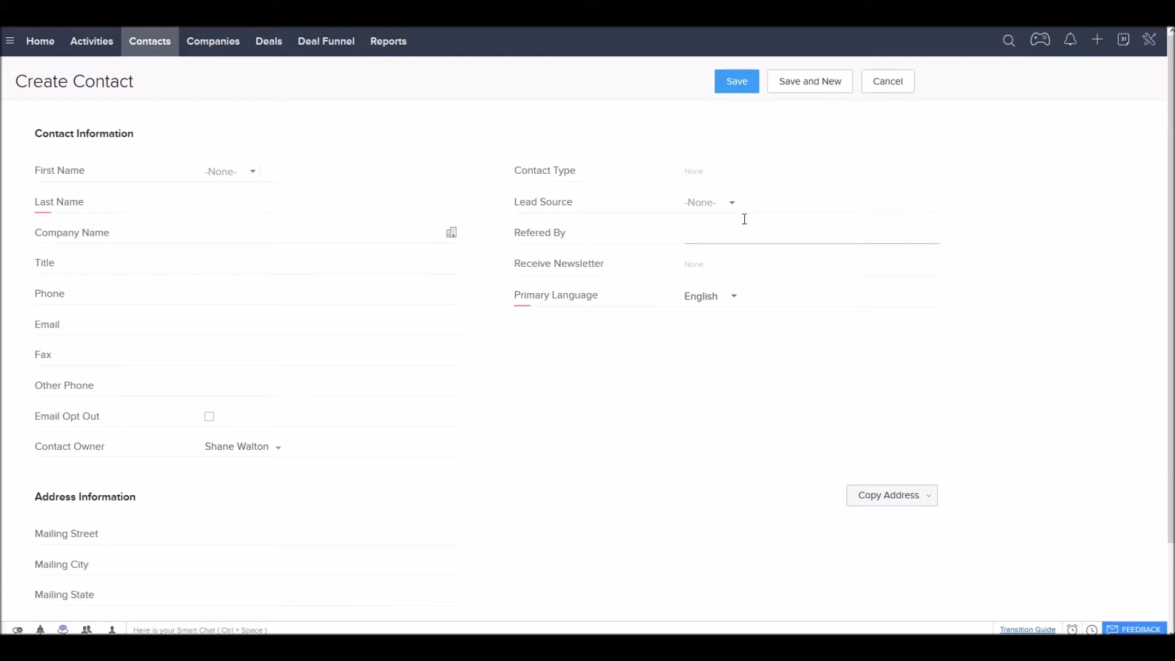
{"action": "left_click", "coordinate": [732, 237]}
{"action": "left_click", "coordinate": [710, 203]}
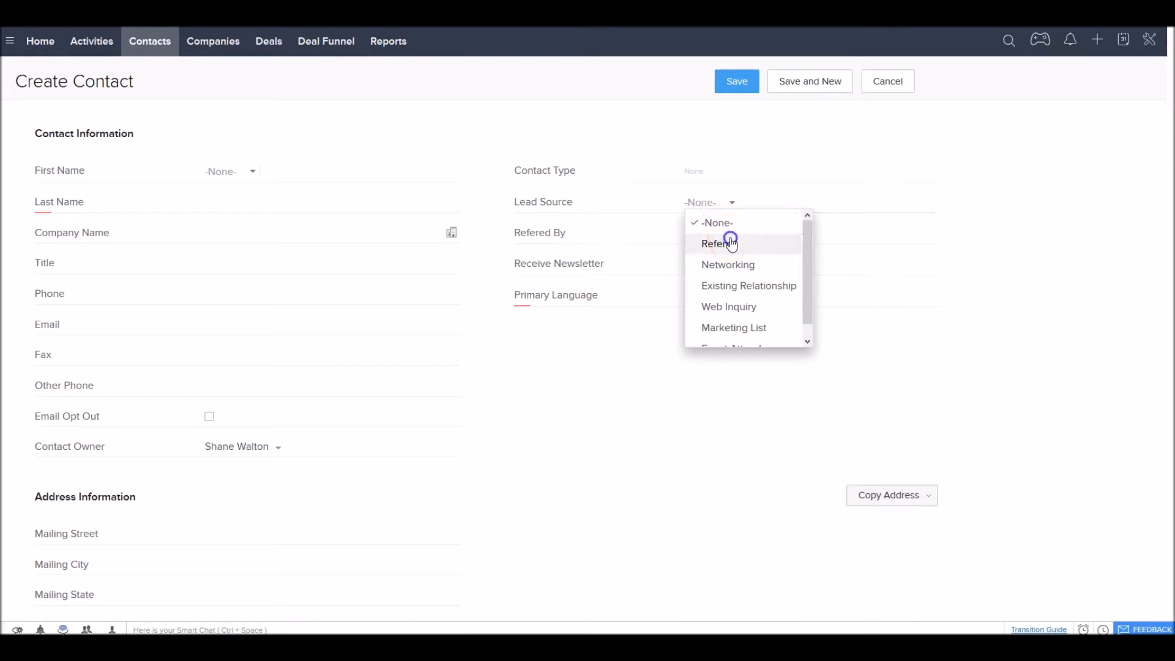
{"action": "left_click", "coordinate": [722, 243]}
{"action": "left_click", "coordinate": [728, 235]}
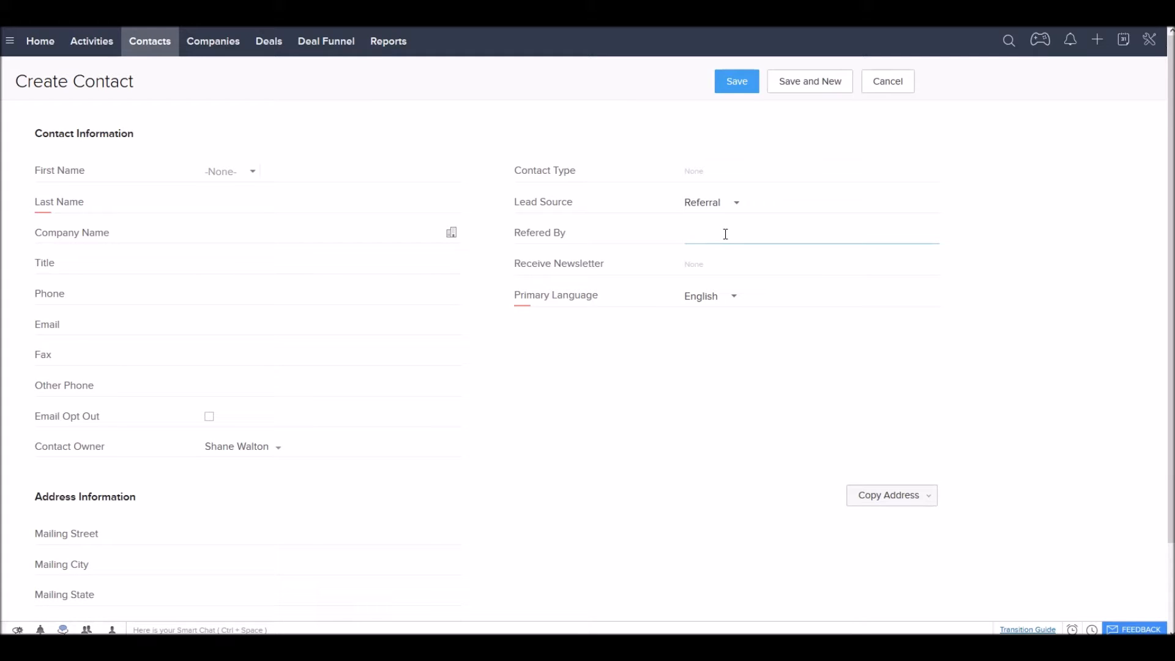
{"action": "left_click", "coordinate": [722, 238]}
Set Receive Newsletter to Yes for the new contact, and discard the form without saving
{"action": "left_click", "coordinate": [696, 263]}
{"action": "left_click", "coordinate": [703, 305]}
{"action": "left_click", "coordinate": [703, 265]}
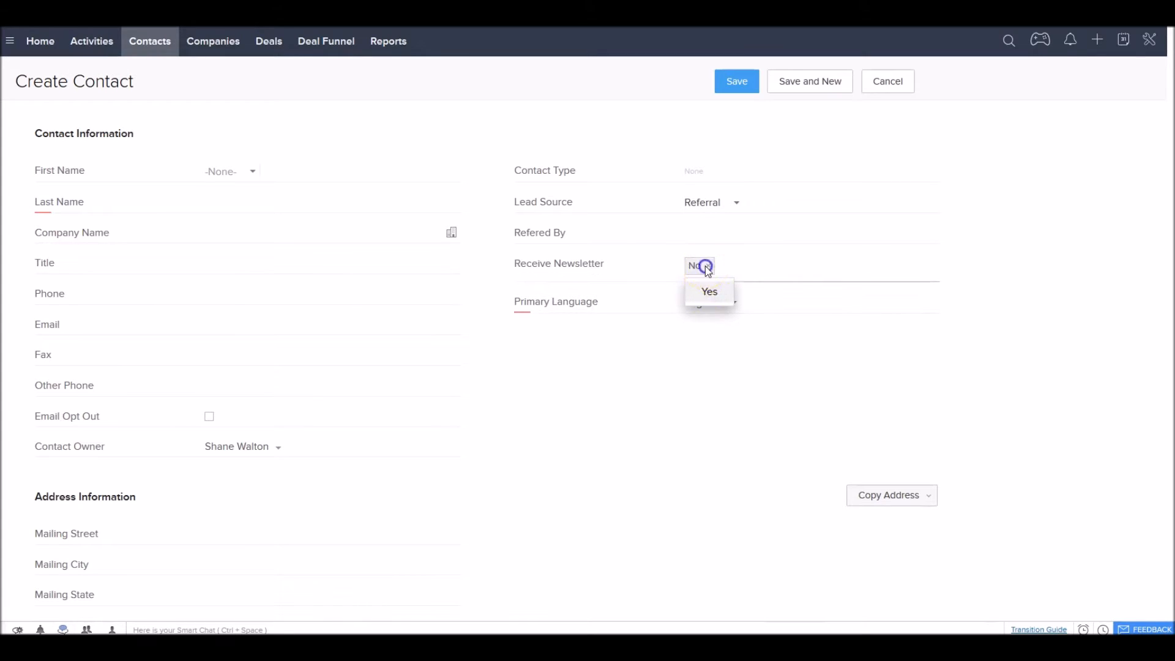
{"action": "left_click", "coordinate": [706, 267]}
{"action": "left_click", "coordinate": [708, 267]}
{"action": "left_click", "coordinate": [709, 287]}
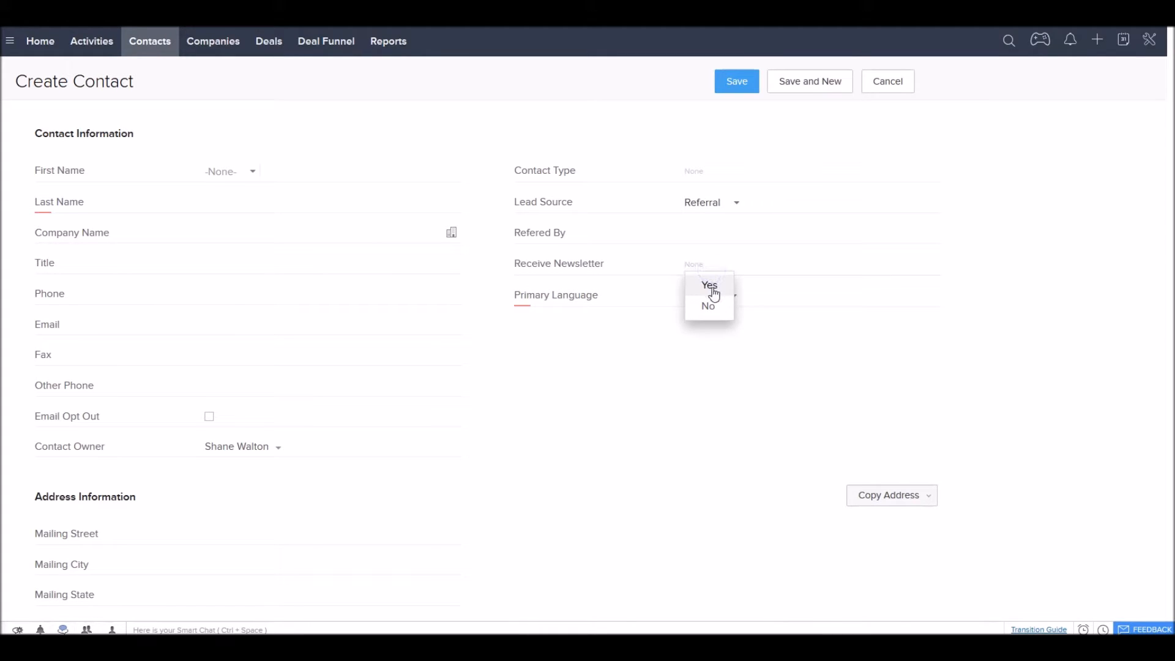
{"action": "left_click", "coordinate": [823, 338]}
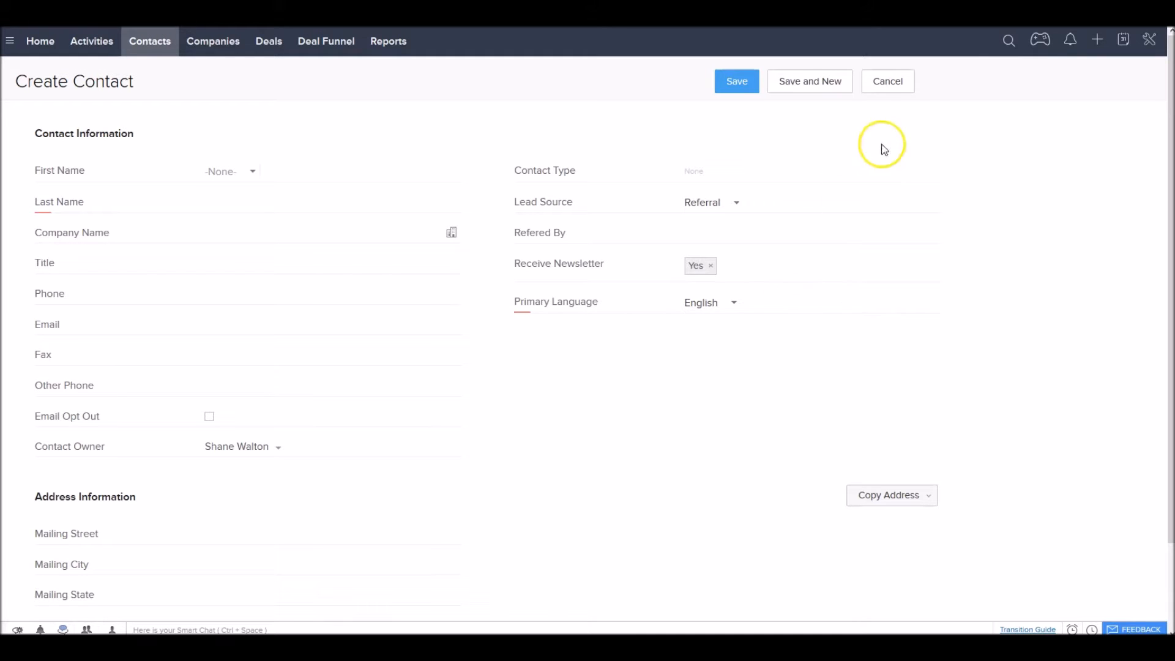
{"action": "left_click", "coordinate": [906, 82]}
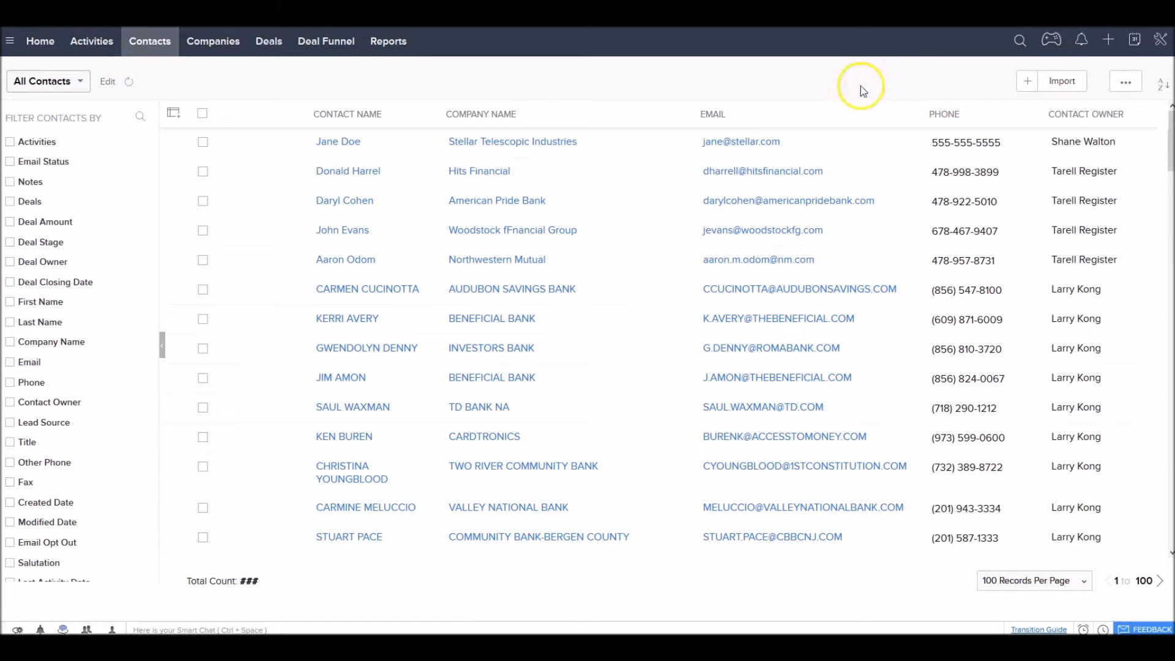
Open the Stellar Telescopic Industries contact's record and review its details, notes entry box, attachments, deals and activities sections
{"action": "left_click", "coordinate": [340, 141]}
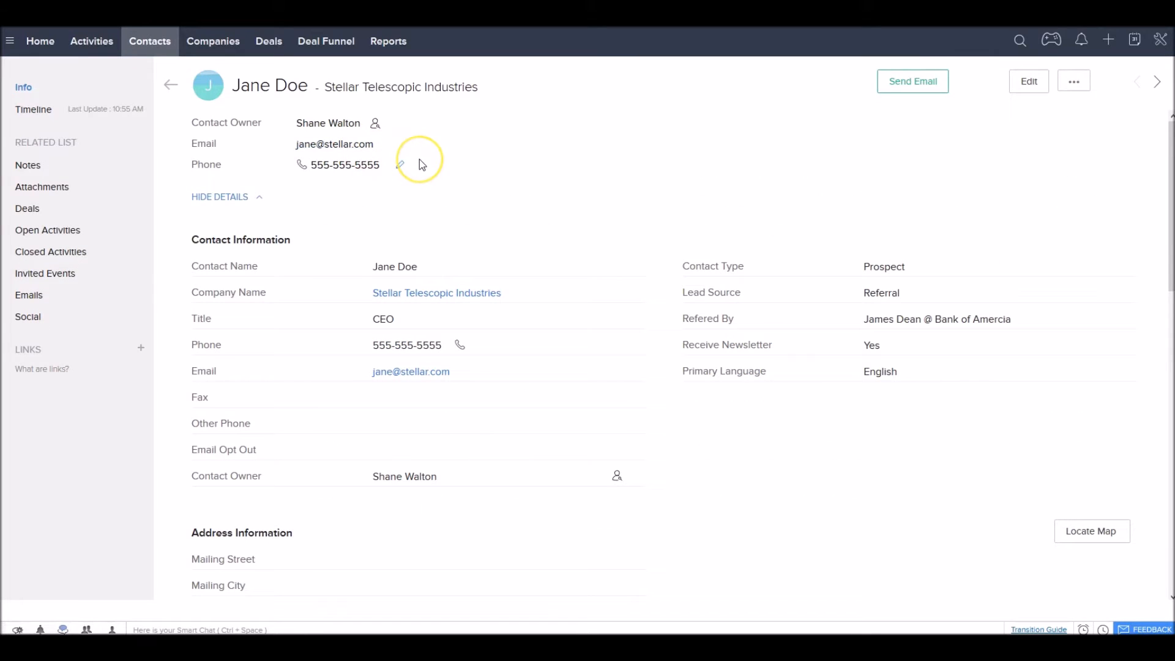
{"action": "scroll", "coordinate": [419, 159], "scroll_direction": "down", "scroll_amount": 3}
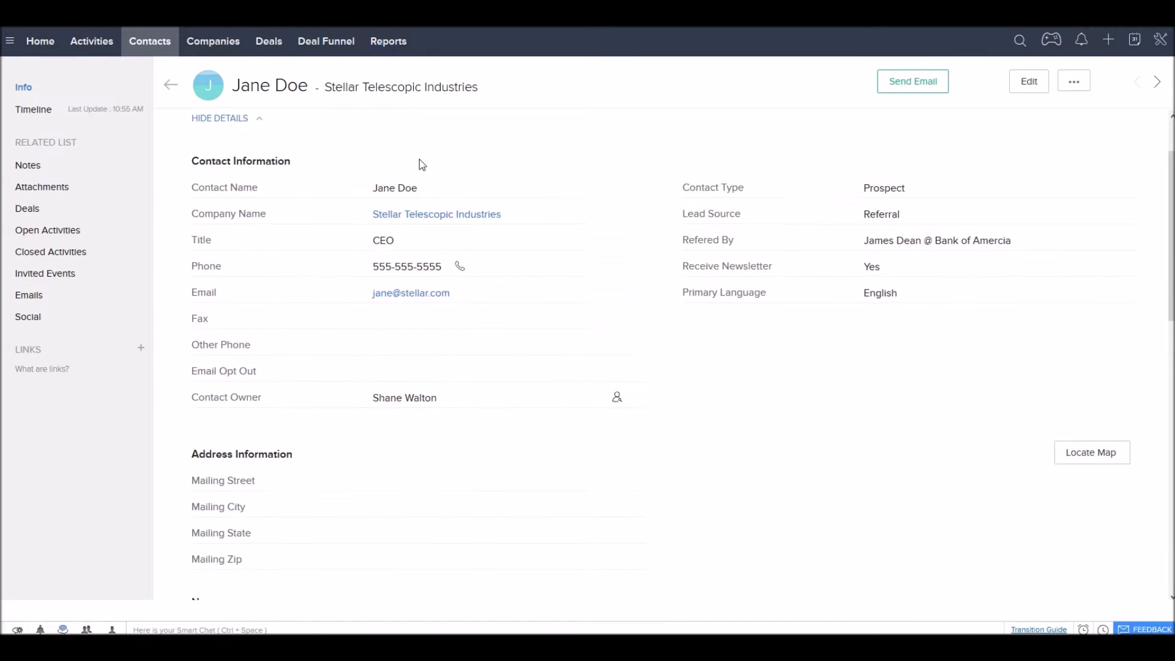
{"action": "scroll", "coordinate": [419, 164], "scroll_direction": "down", "scroll_amount": 5}
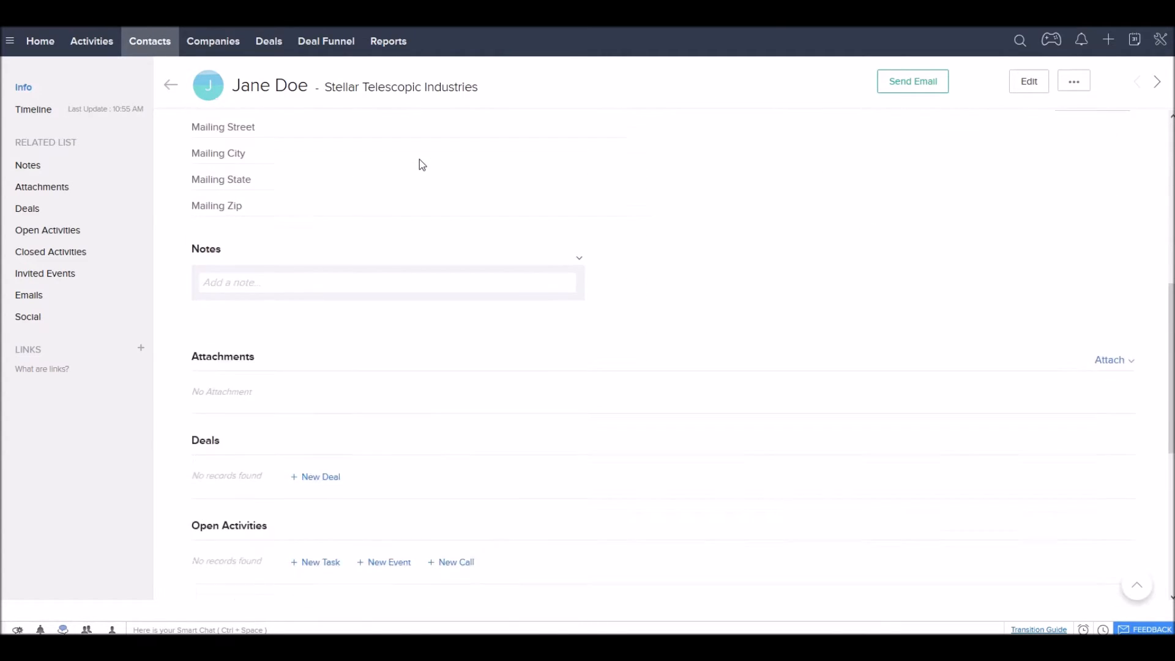
{"action": "scroll", "coordinate": [422, 164], "scroll_direction": "down", "scroll_amount": 1}
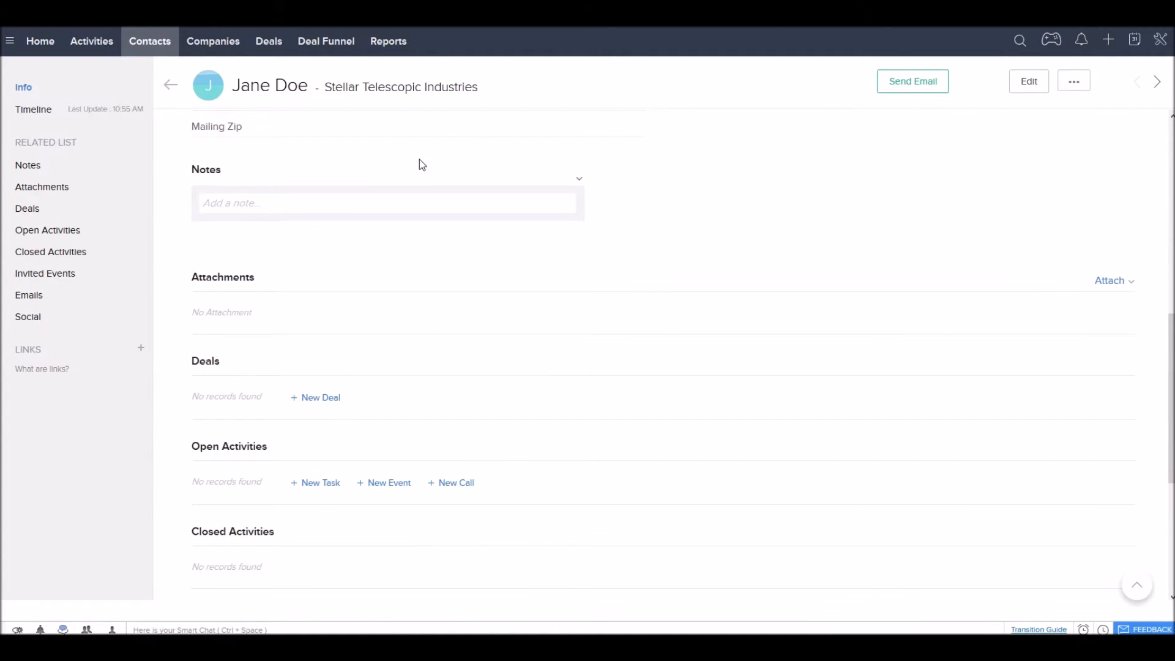
{"action": "left_click", "coordinate": [385, 198]}
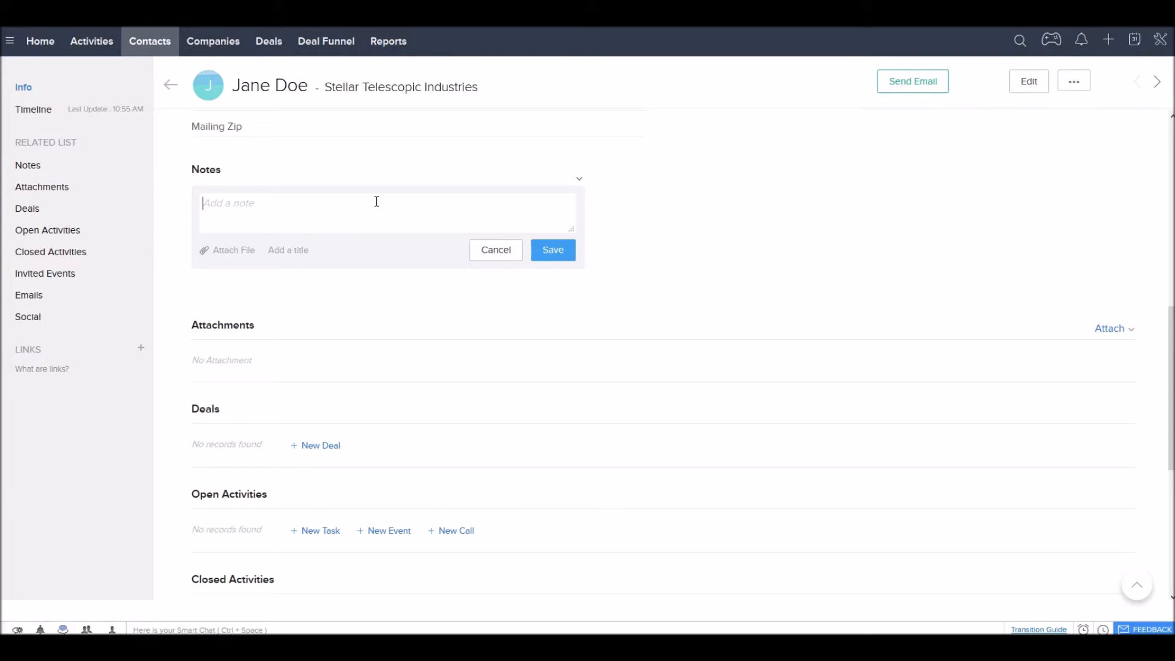
{"action": "left_click", "coordinate": [341, 368]}
{"action": "scroll", "coordinate": [343, 372], "scroll_direction": "down", "scroll_amount": 2}
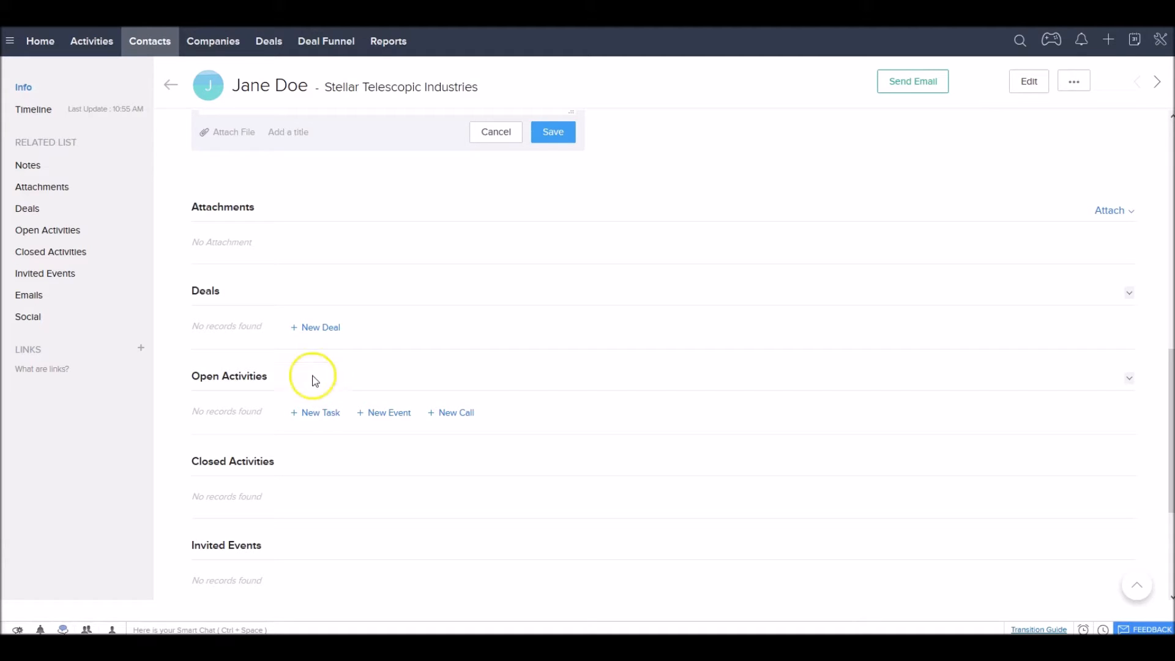
Open a new task for the contact and review its due date, owner and reminder options without changing them
{"action": "left_click", "coordinate": [324, 414]}
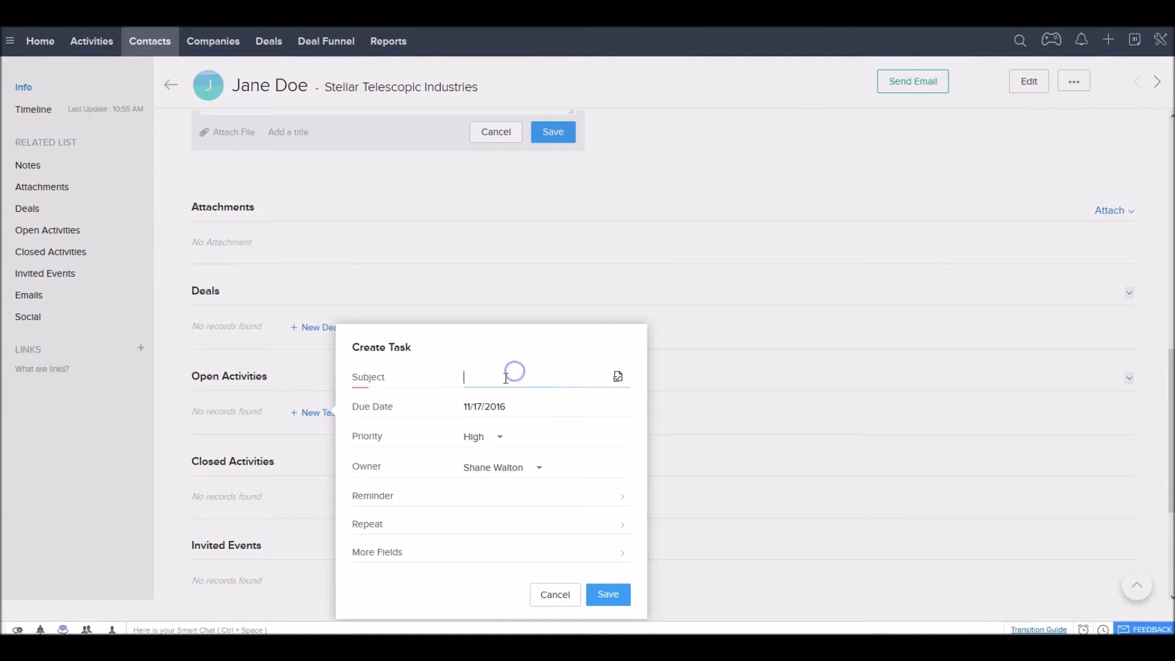
{"action": "left_click", "coordinate": [490, 407]}
{"action": "left_click", "coordinate": [489, 405]}
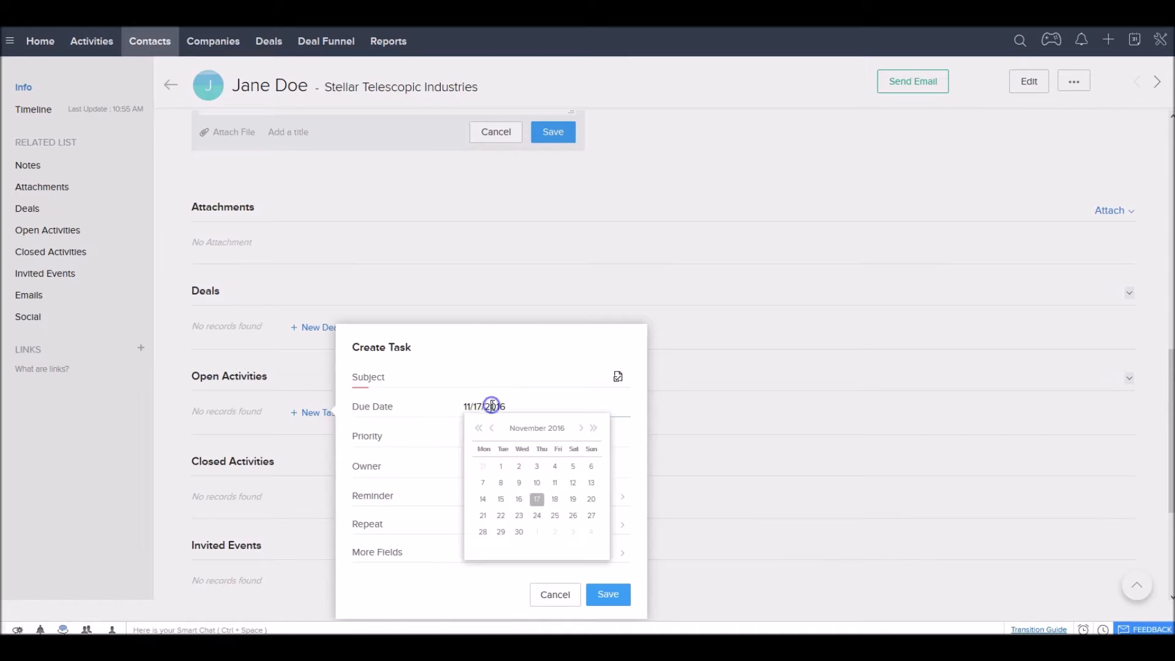
{"action": "left_click", "coordinate": [438, 434]}
{"action": "left_click", "coordinate": [600, 475]}
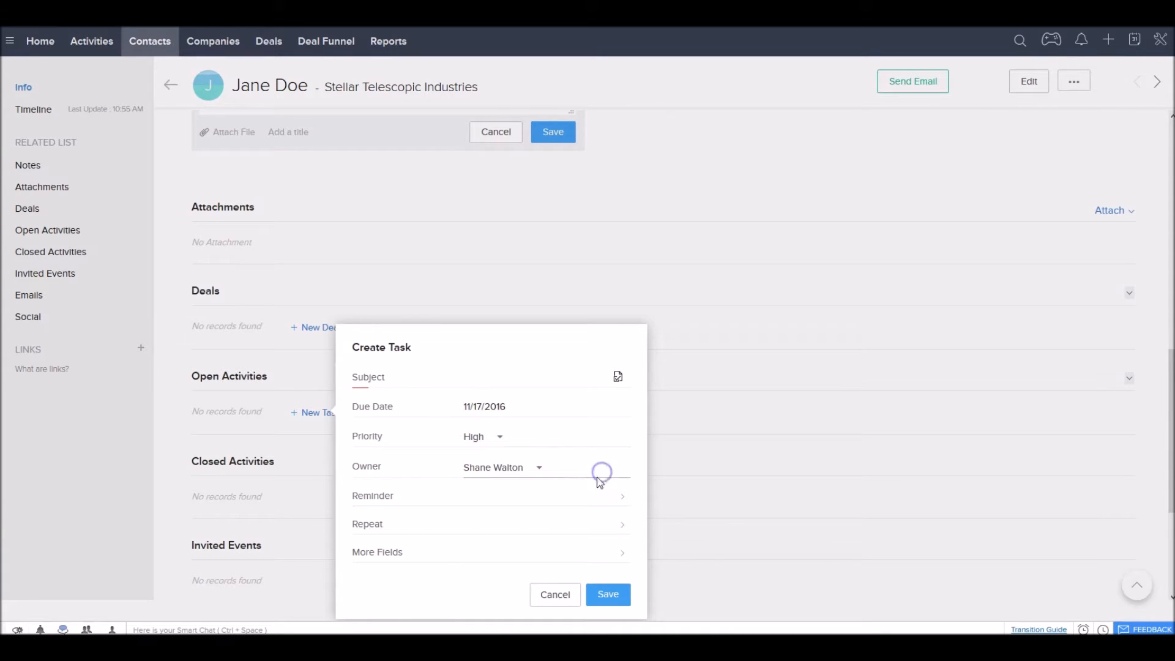
{"action": "left_click", "coordinate": [542, 478]}
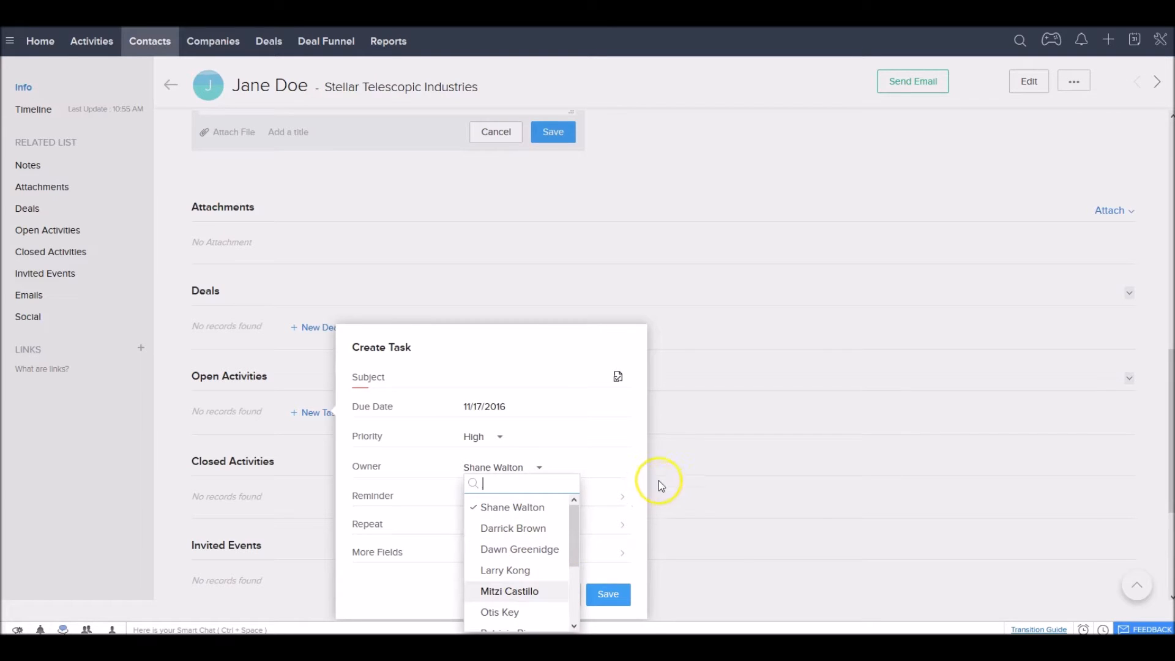
{"action": "left_click", "coordinate": [630, 466]}
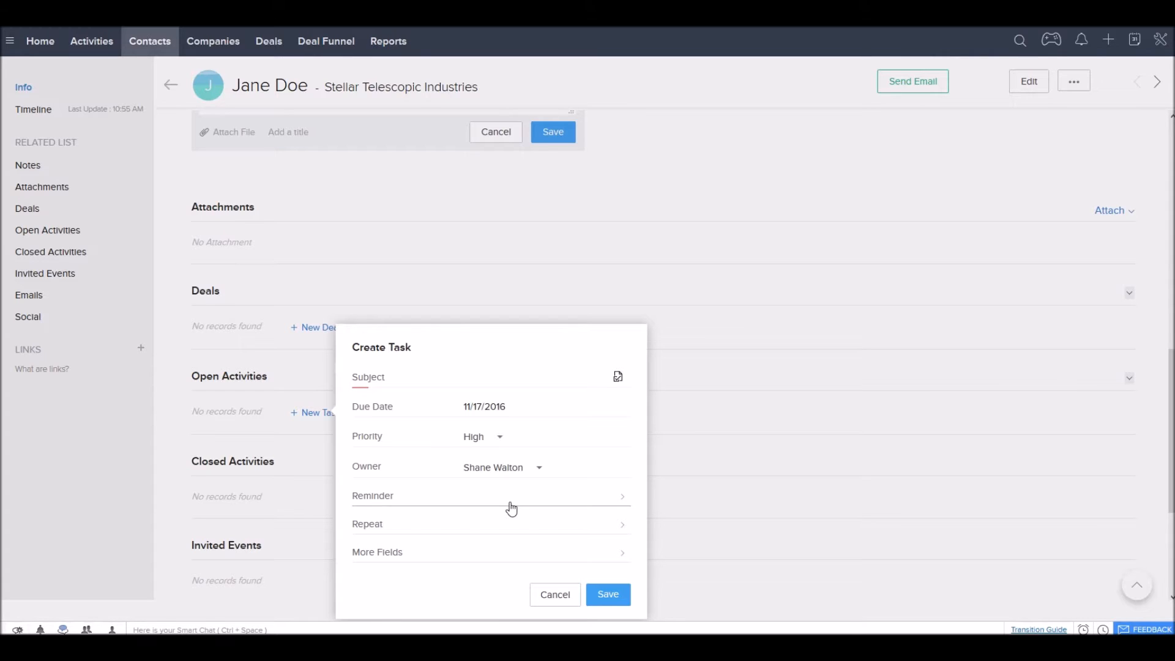
{"action": "left_click", "coordinate": [527, 494]}
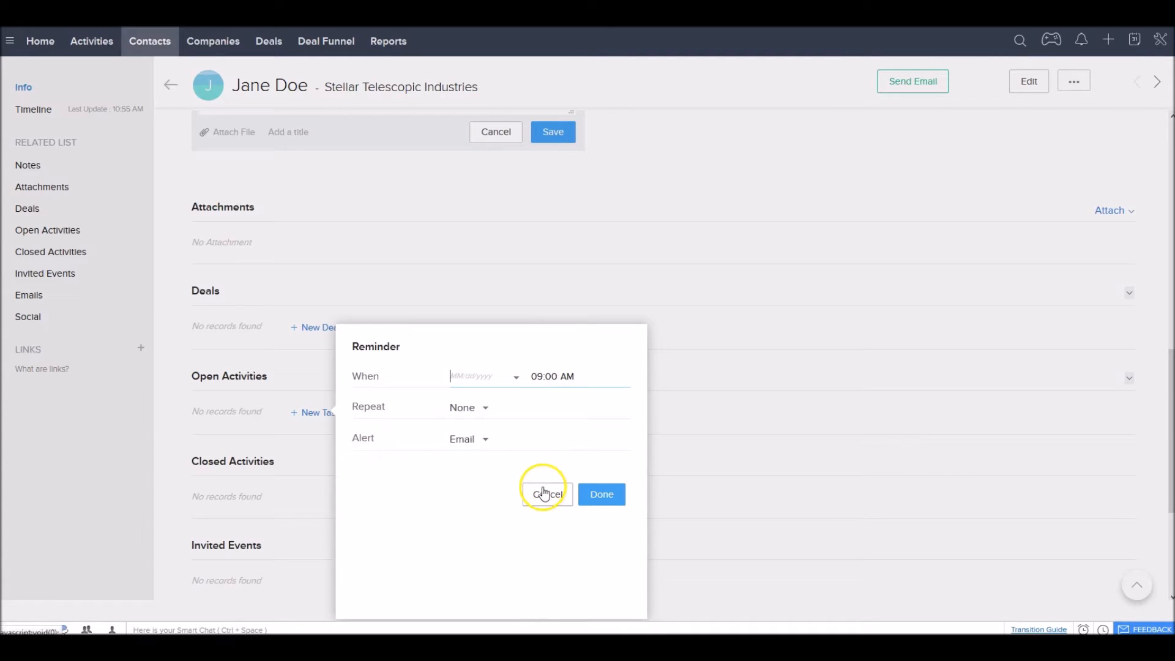
{"action": "left_click", "coordinate": [545, 497]}
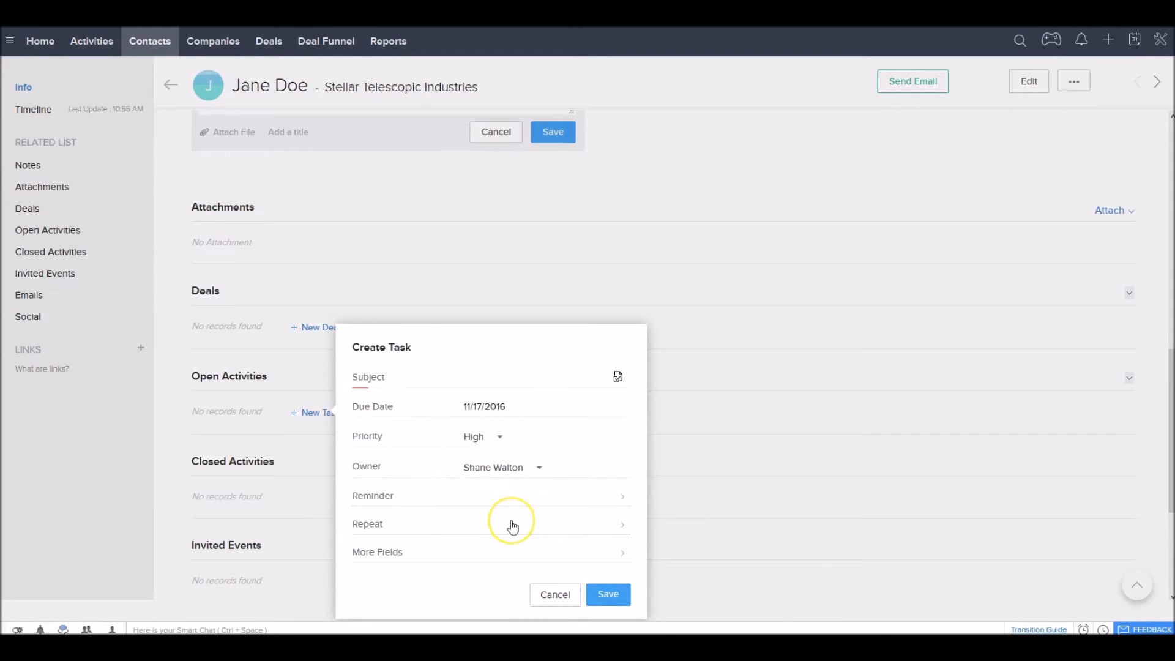
Give the task the subject "Pitch her financing to ABC Fund", set its due date to 11/18/2016 and save it
{"action": "left_click", "coordinate": [505, 374]}
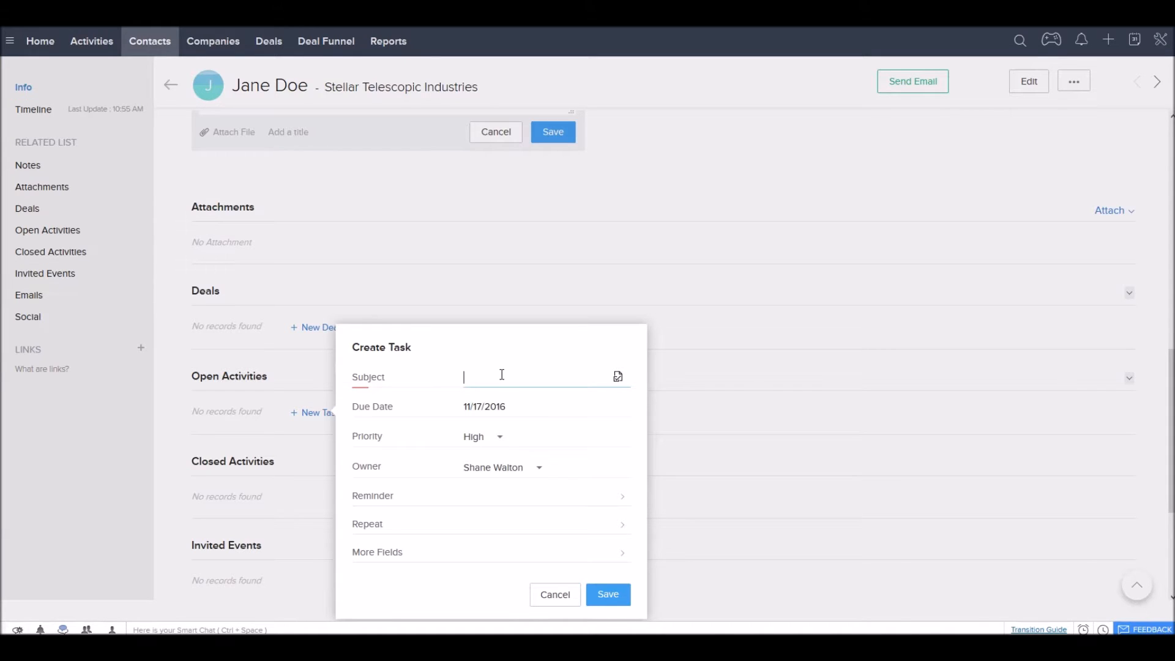
{"action": "type", "text": "Pitch her financing to ABC Fund"}
{"action": "left_click", "coordinate": [490, 403]}
{"action": "left_click", "coordinate": [553, 497]}
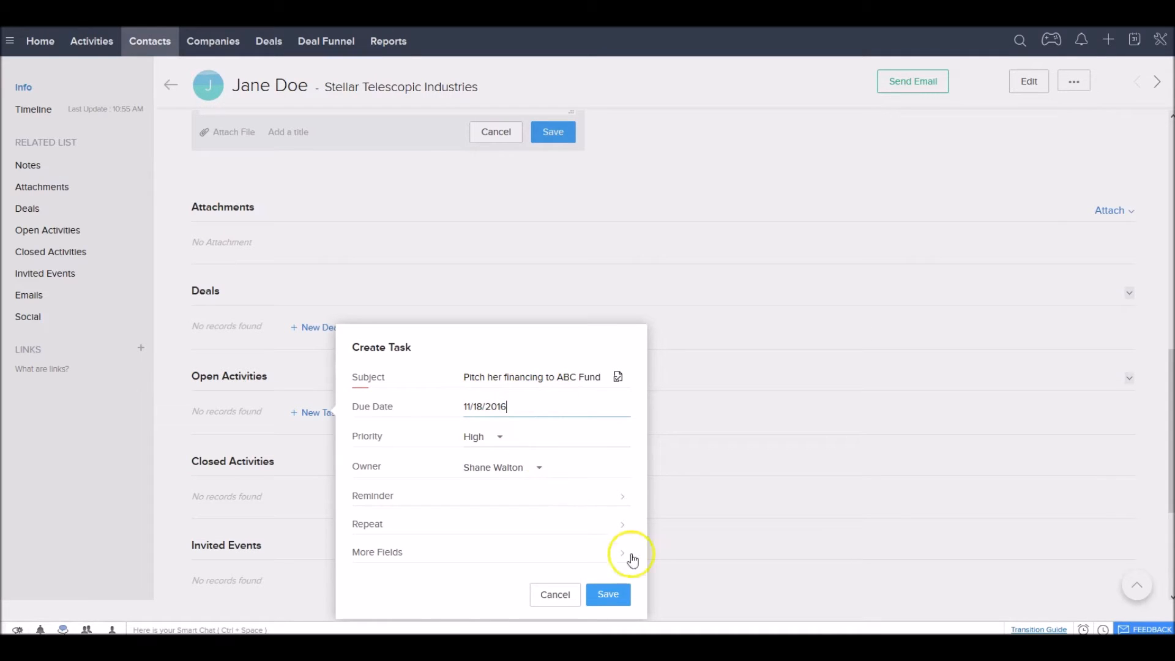
{"action": "left_click", "coordinate": [607, 592]}
Review the contact's deals, open and closed activities, invited events and emails sections
{"action": "scroll", "coordinate": [645, 406], "scroll_direction": "down", "scroll_amount": 3}
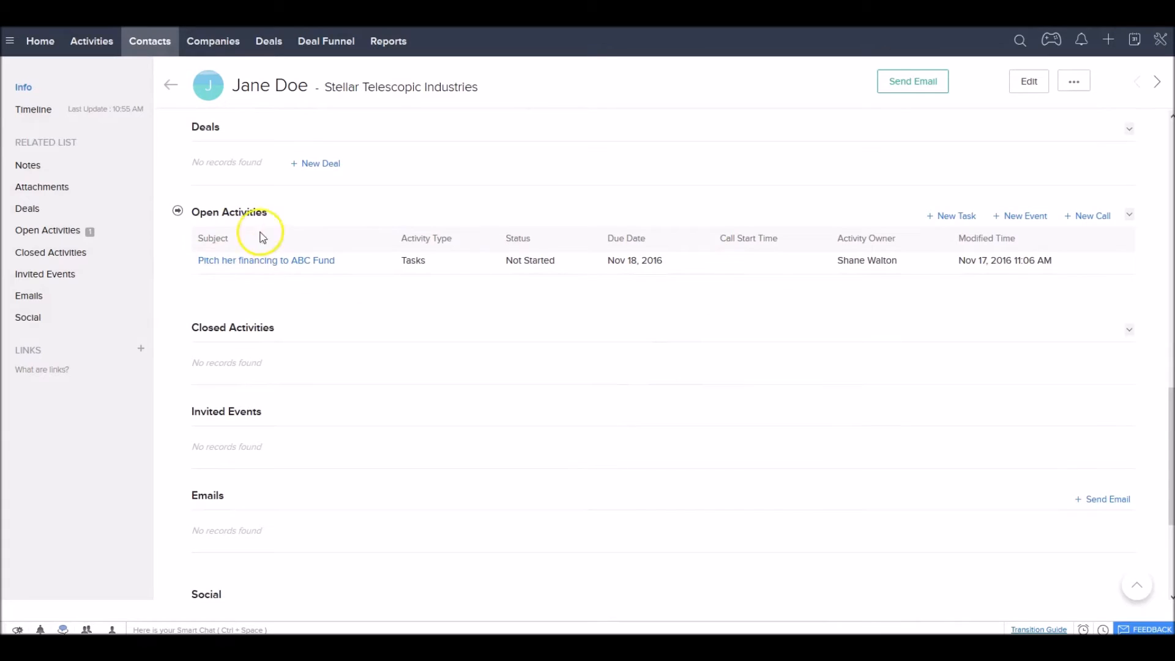
{"action": "scroll", "coordinate": [450, 245], "scroll_direction": "up", "scroll_amount": 3}
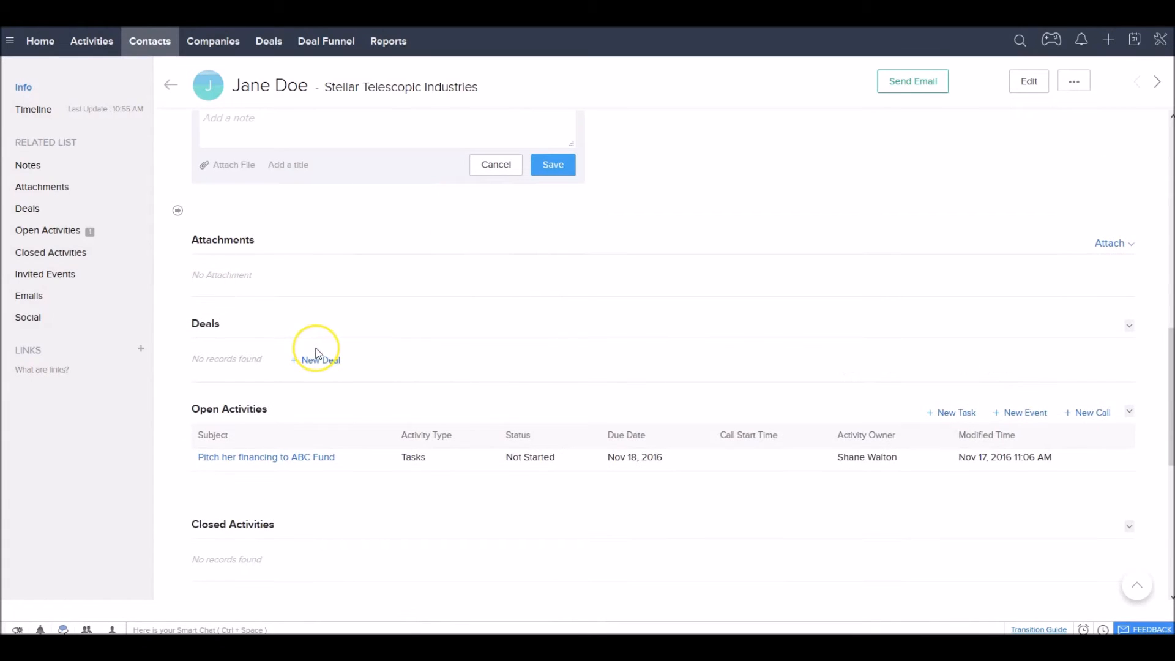
{"action": "scroll", "coordinate": [314, 349], "scroll_direction": "down", "scroll_amount": 1}
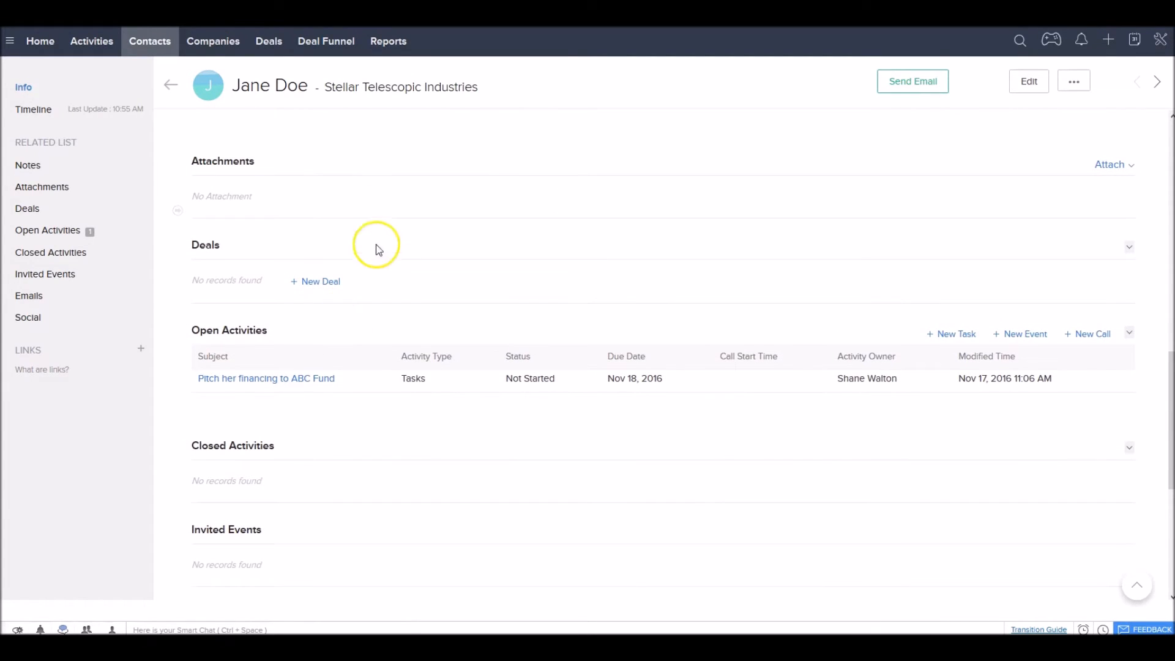
{"action": "scroll", "coordinate": [283, 388], "scroll_direction": "down", "scroll_amount": 1}
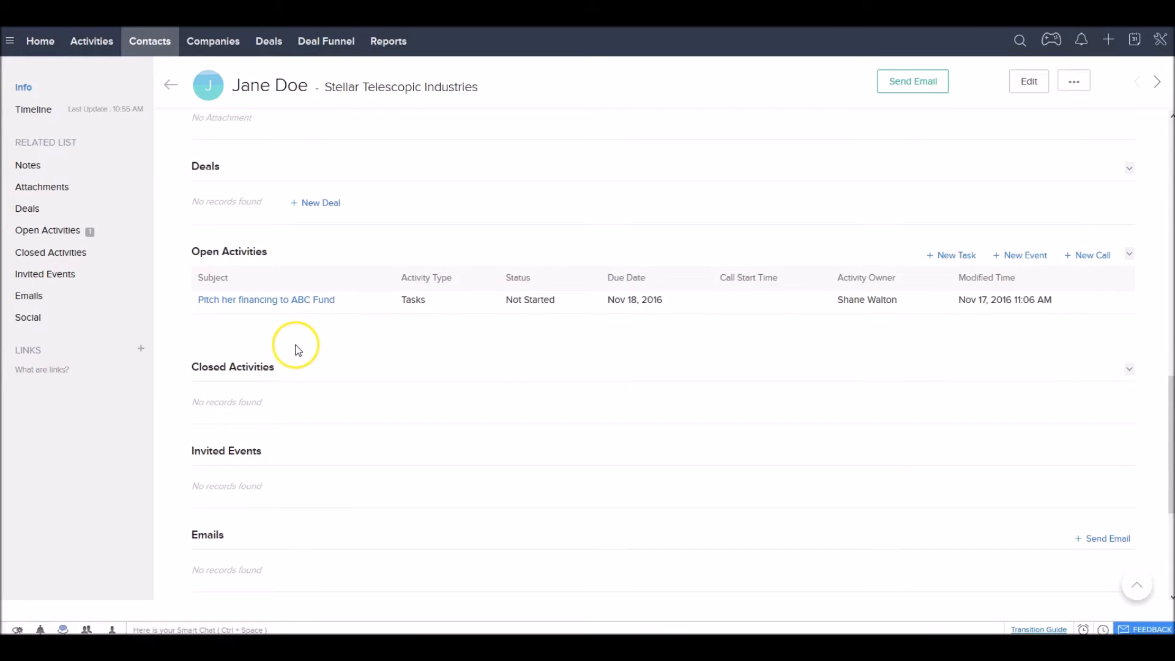
{"action": "scroll", "coordinate": [303, 315], "scroll_direction": "down", "scroll_amount": 2}
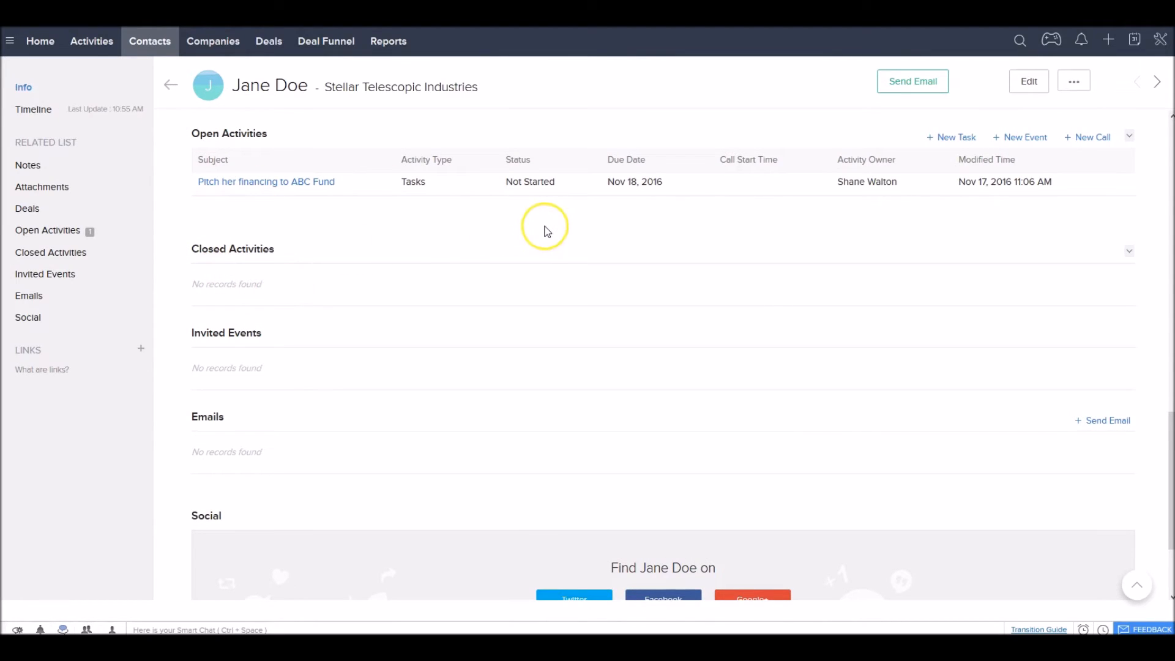
{"action": "scroll", "coordinate": [547, 231], "scroll_direction": "up", "scroll_amount": 1}
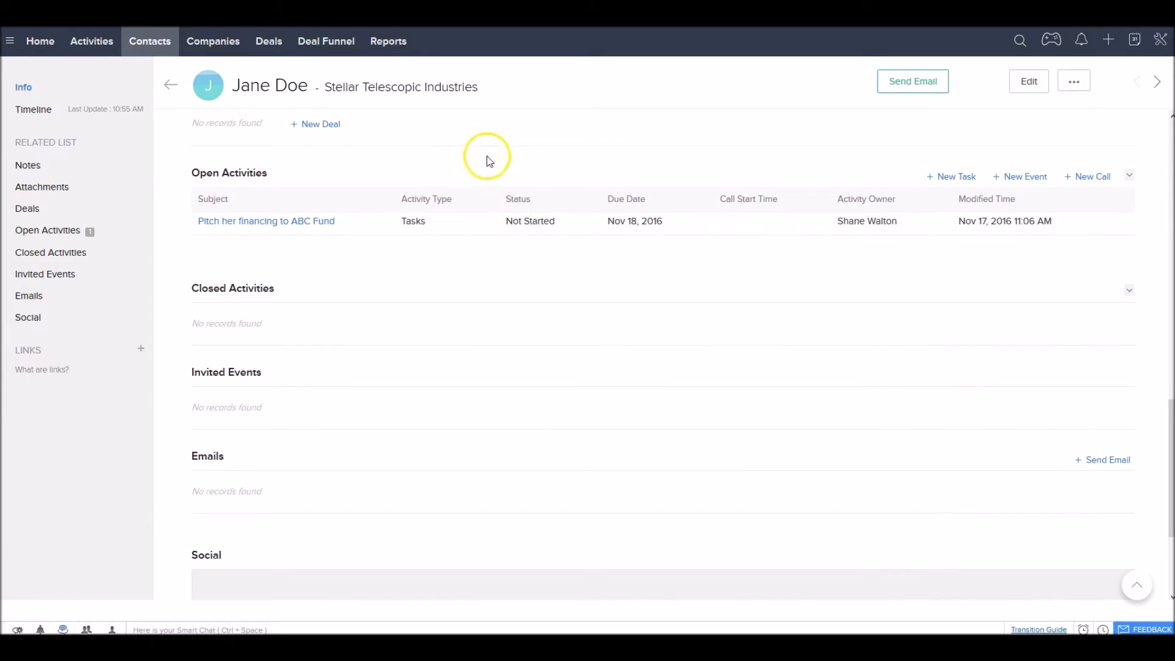
{"action": "scroll", "coordinate": [336, 178], "scroll_direction": "up", "scroll_amount": 2}
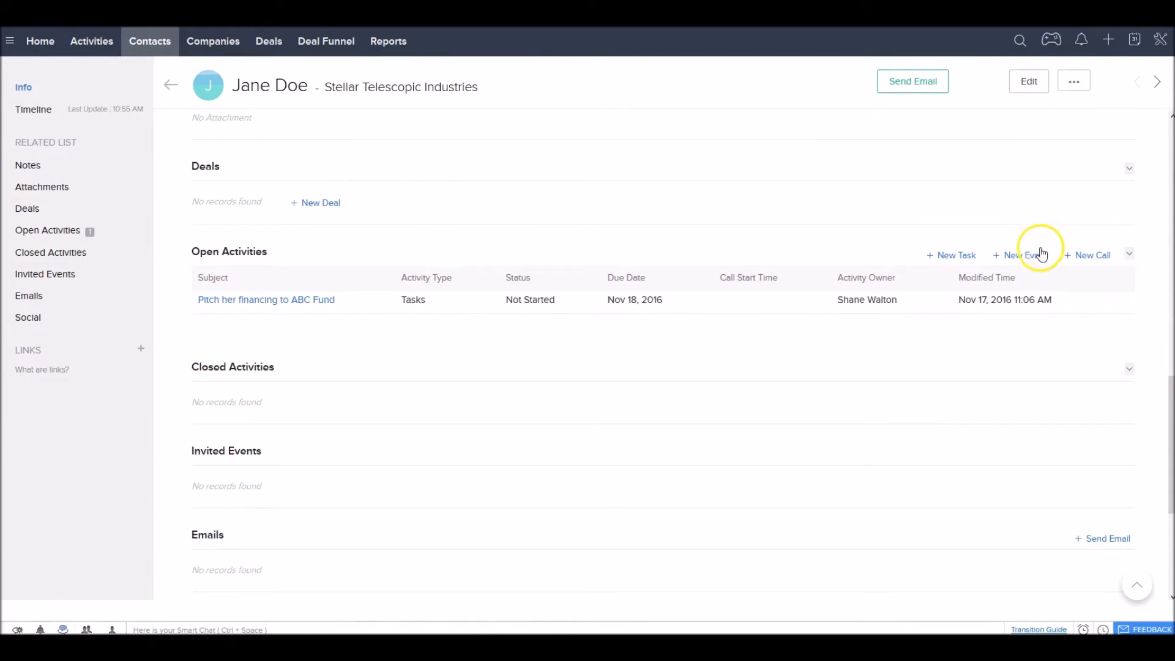
Start a new event for the contact titled "Lunch Meeting" with the location "Del Frisco's Steak House"
{"action": "left_click", "coordinate": [1033, 260]}
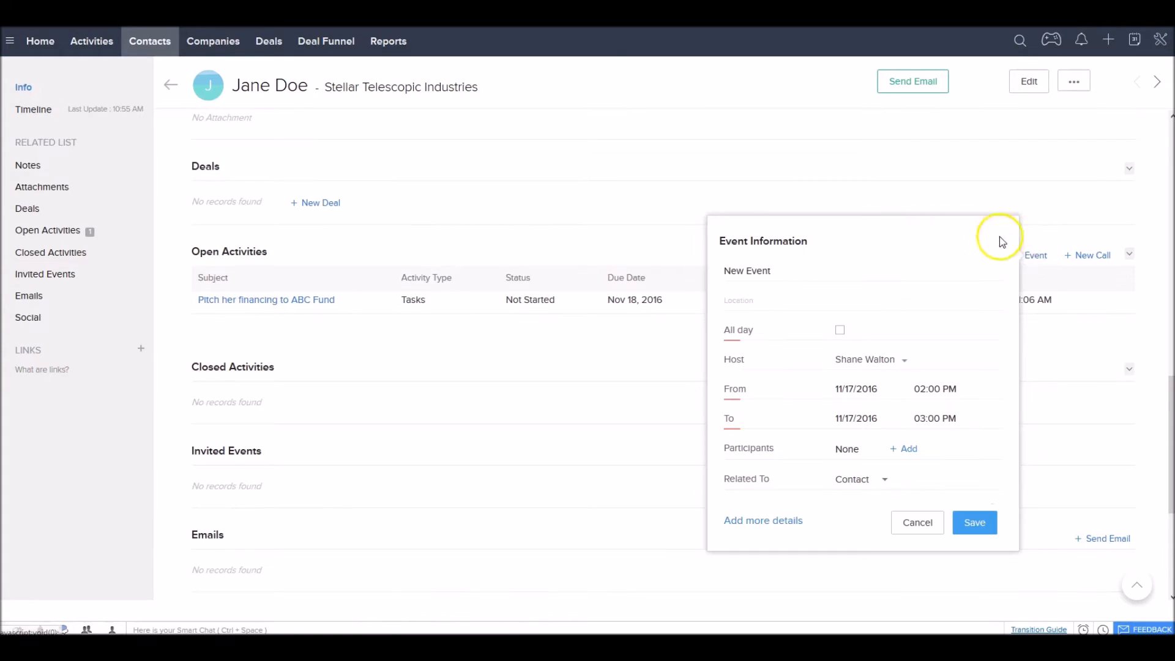
{"action": "left_click", "coordinate": [764, 300]}
{"action": "left_click_drag", "start_coordinate": [783, 271], "coordinate": [672, 275]}
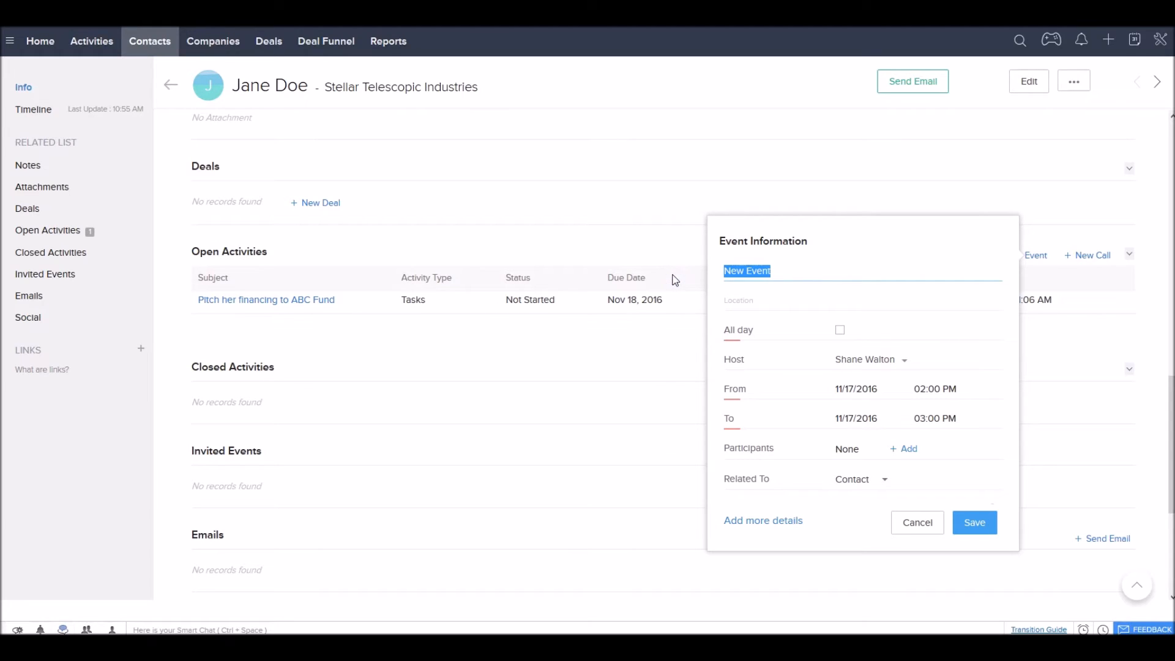
{"action": "type", "text": "Lunch Meeting"}
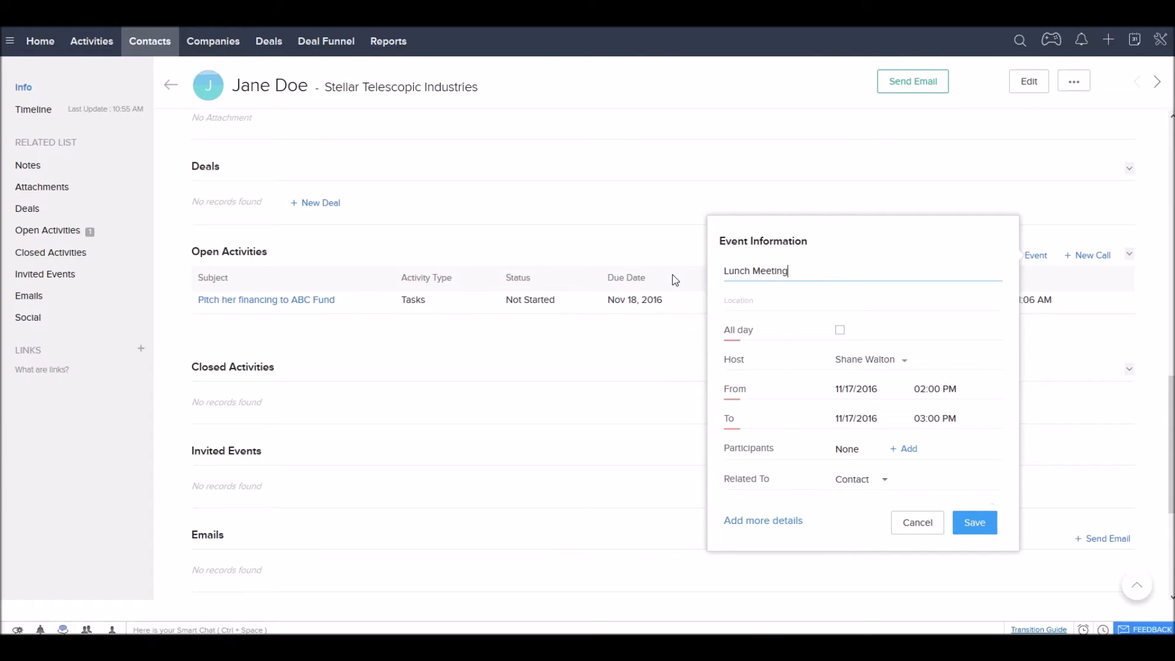
{"action": "left_click", "coordinate": [732, 296]}
{"action": "type", "text": "De"}
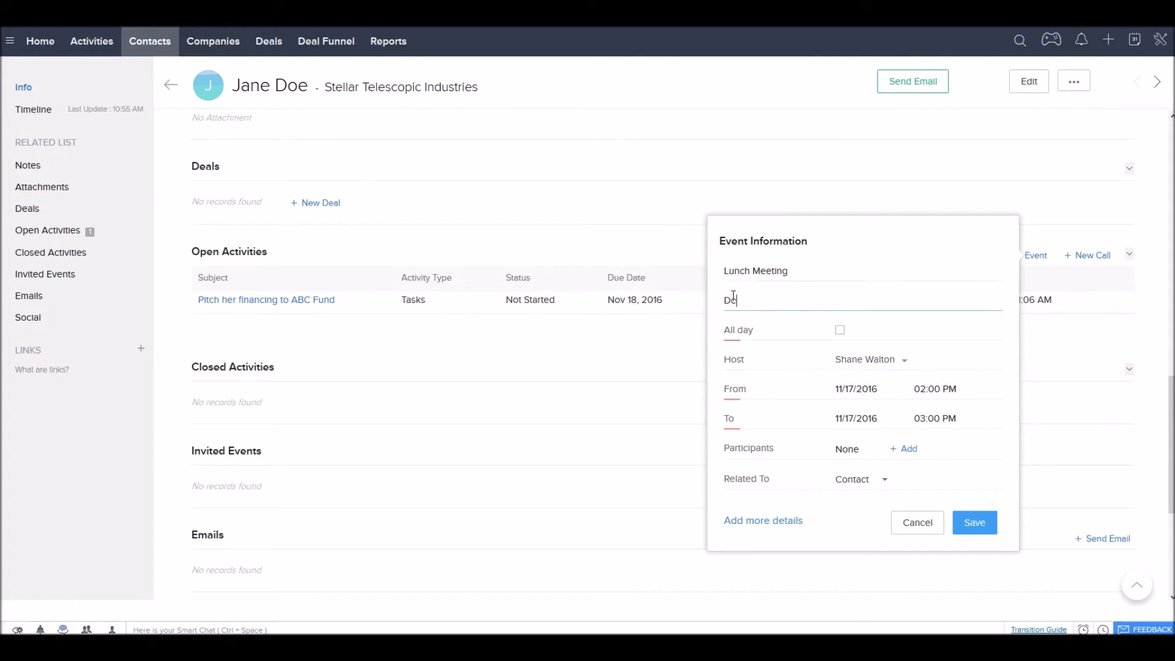
{"action": "type", "text": "l Frisco's Steak House"}
Schedule the lunch event on 11/22/2016 from 01:00 PM to 02:00 PM and save it
{"action": "left_click", "coordinate": [945, 388]}
{"action": "left_click", "coordinate": [855, 389]}
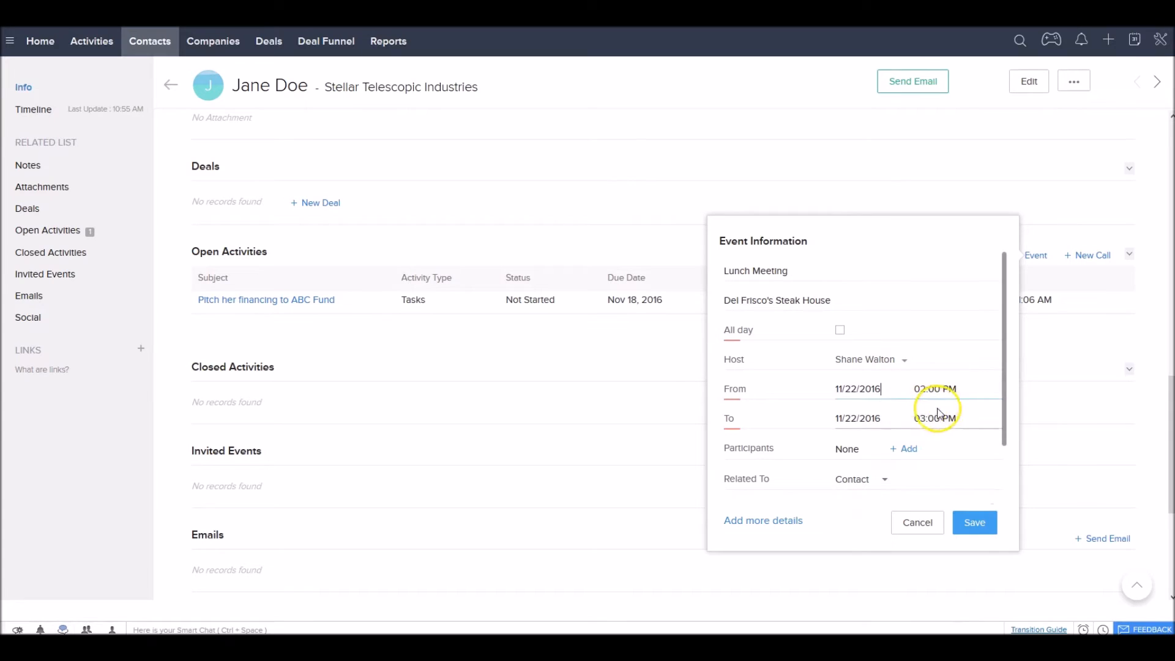
{"action": "left_click", "coordinate": [936, 390]}
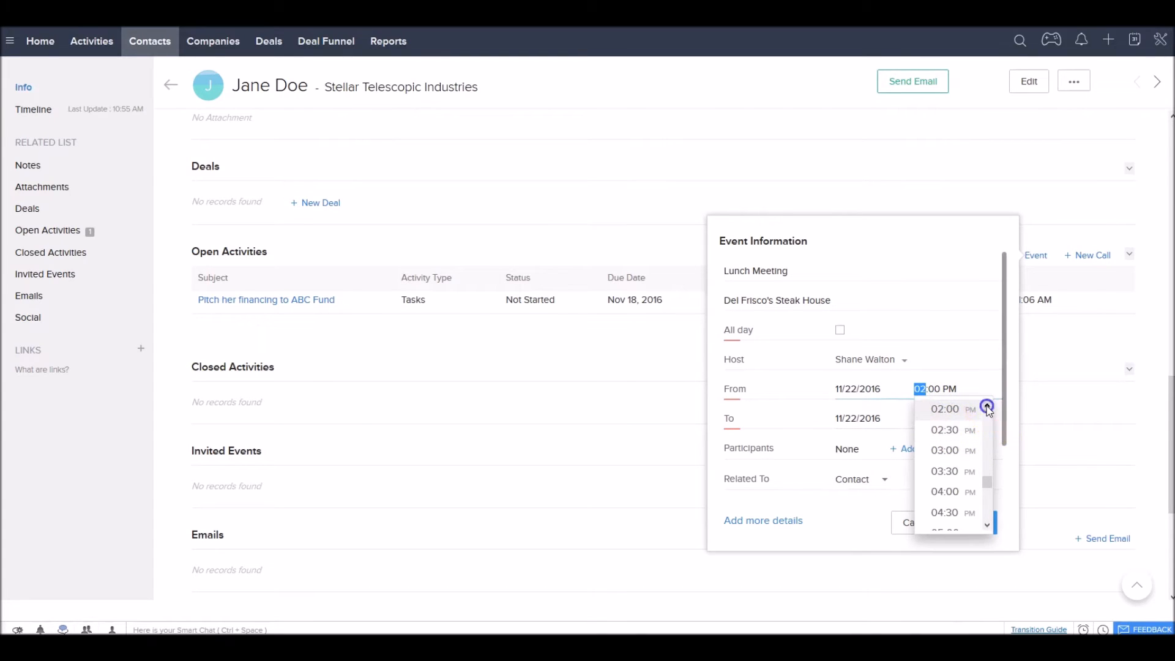
{"action": "scroll", "coordinate": [965, 424], "scroll_direction": "up", "scroll_amount": 2}
{"action": "left_click", "coordinate": [946, 408]}
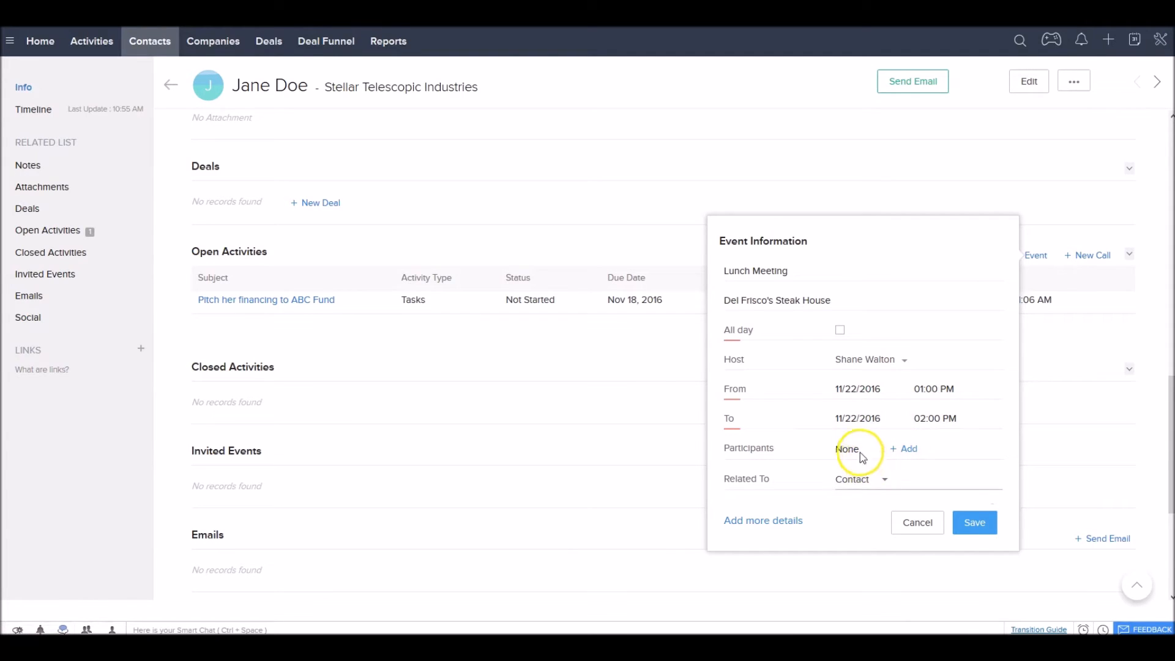
{"action": "left_click", "coordinate": [964, 527]}
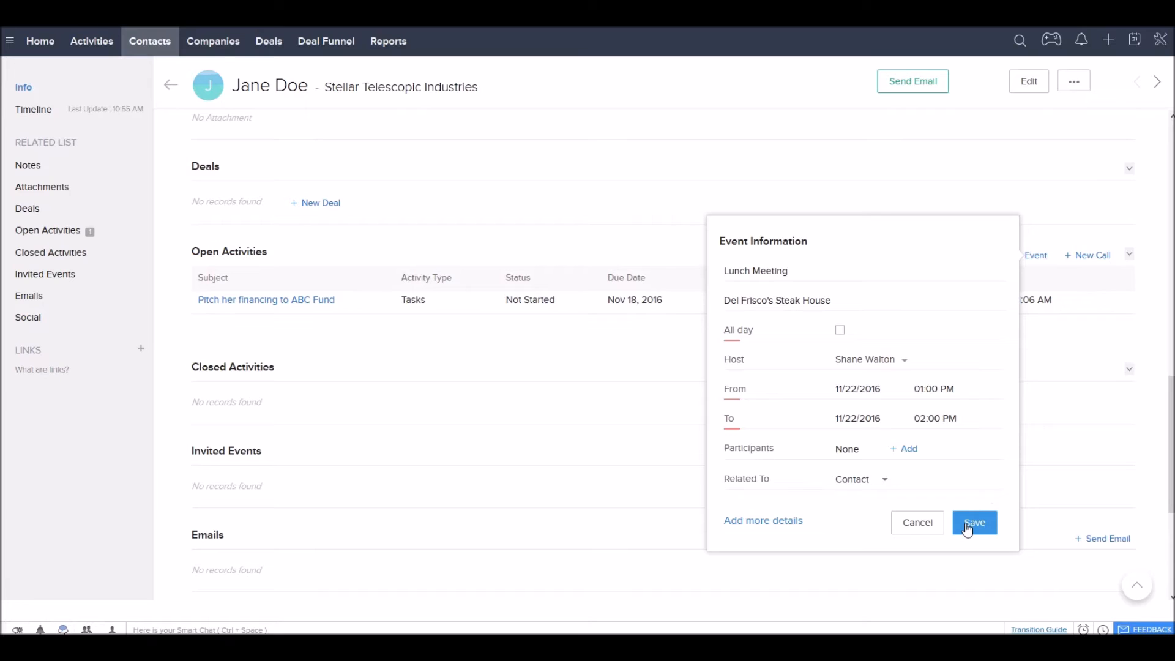
{"action": "left_click", "coordinate": [967, 527]}
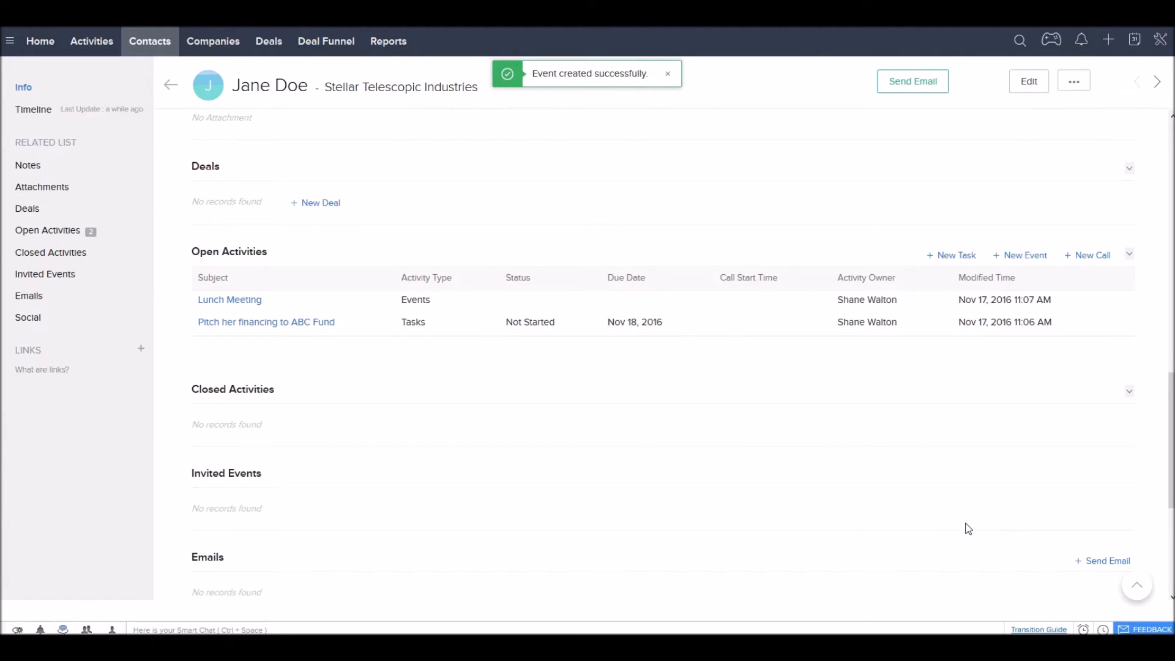
Start a new outbound call record for the contact and time the current call with the call timer
{"action": "left_click", "coordinate": [1096, 255]}
{"action": "left_click", "coordinate": [1004, 274]}
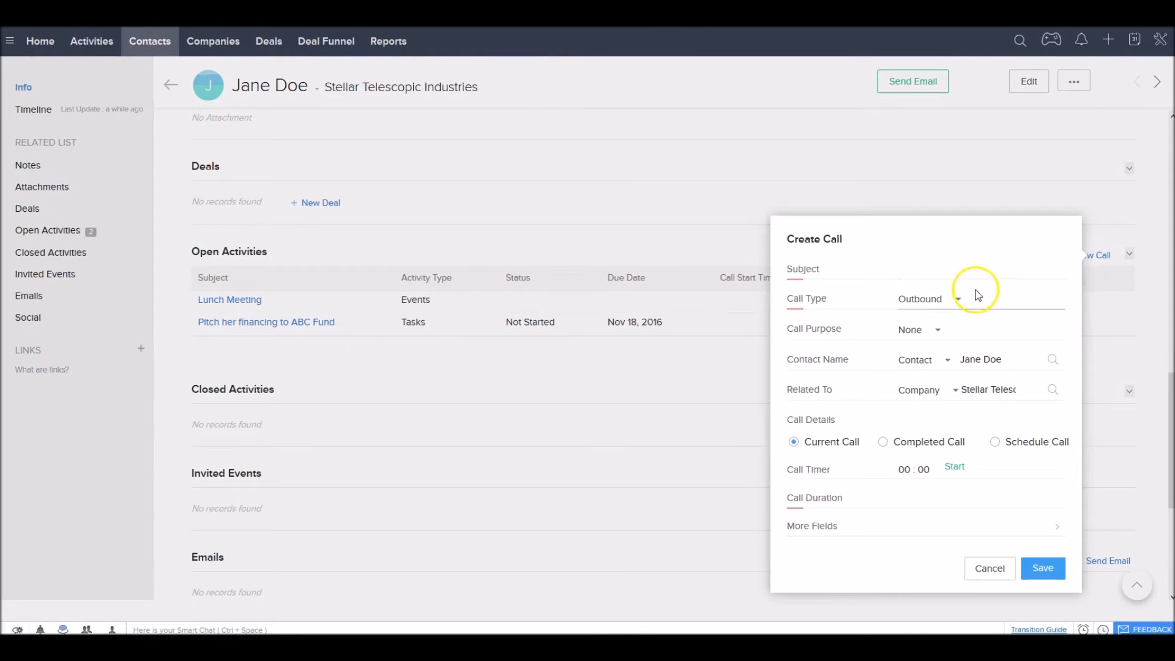
{"action": "left_click", "coordinate": [957, 300]}
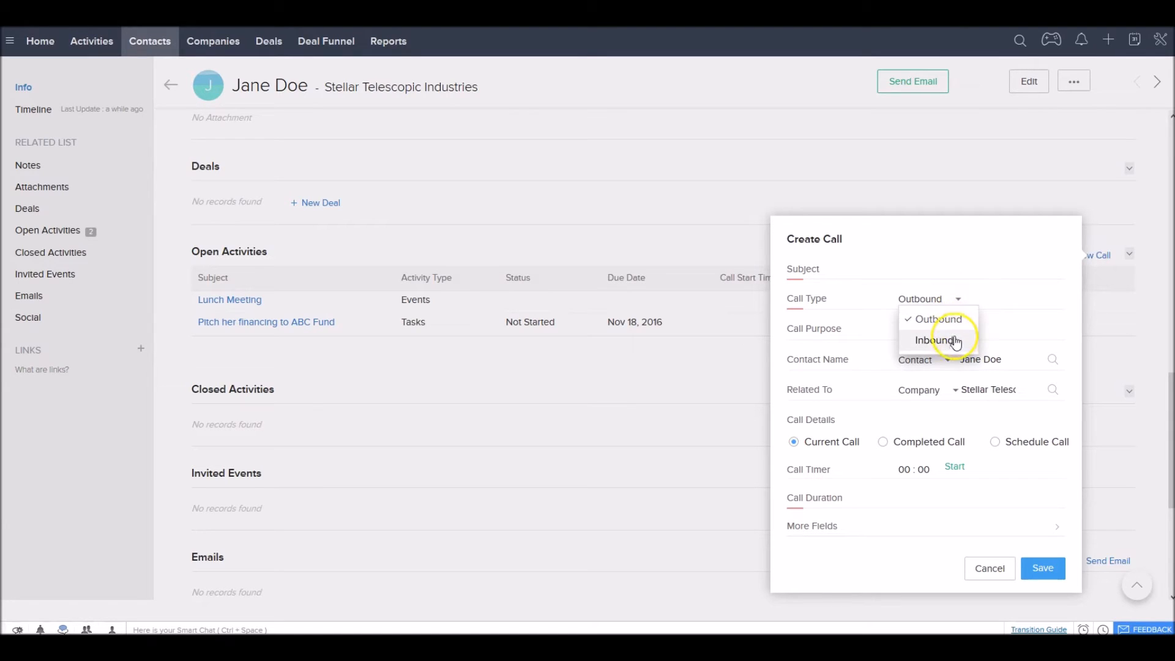
{"action": "left_click", "coordinate": [964, 272]}
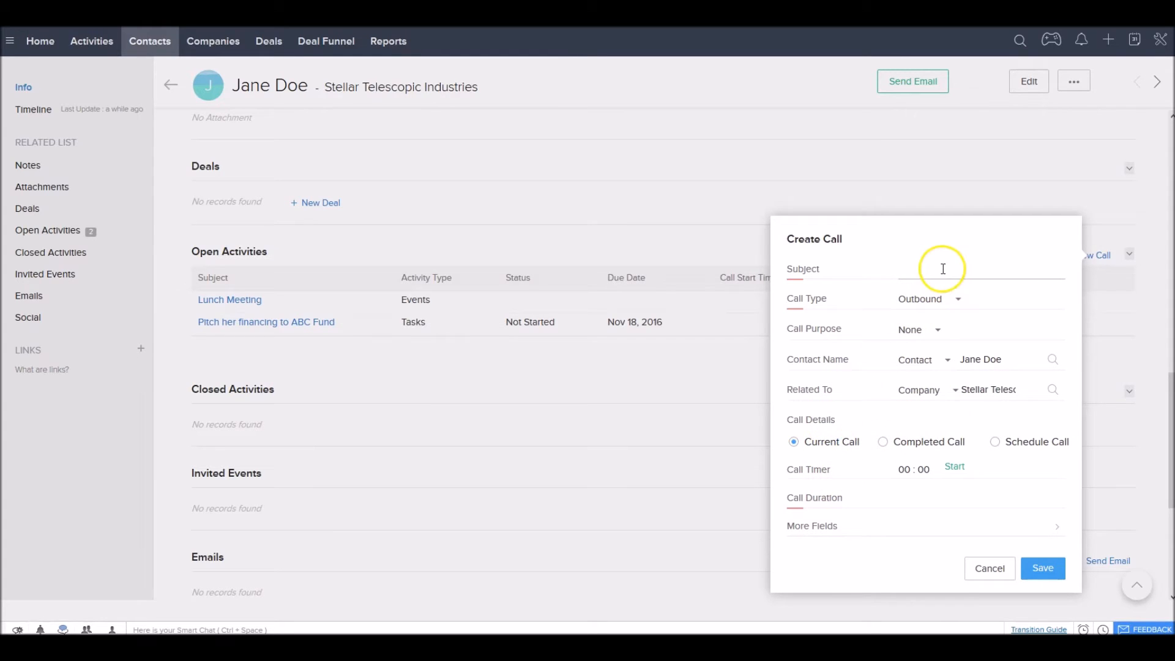
{"action": "left_click", "coordinate": [953, 465]}
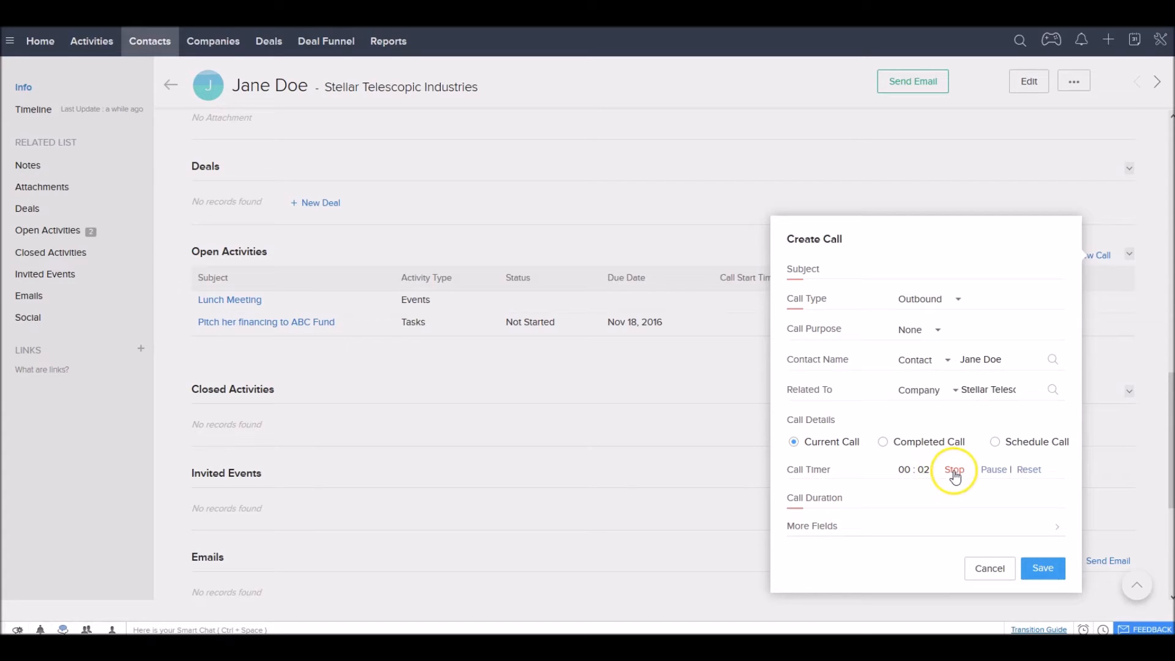
{"action": "left_click", "coordinate": [954, 471]}
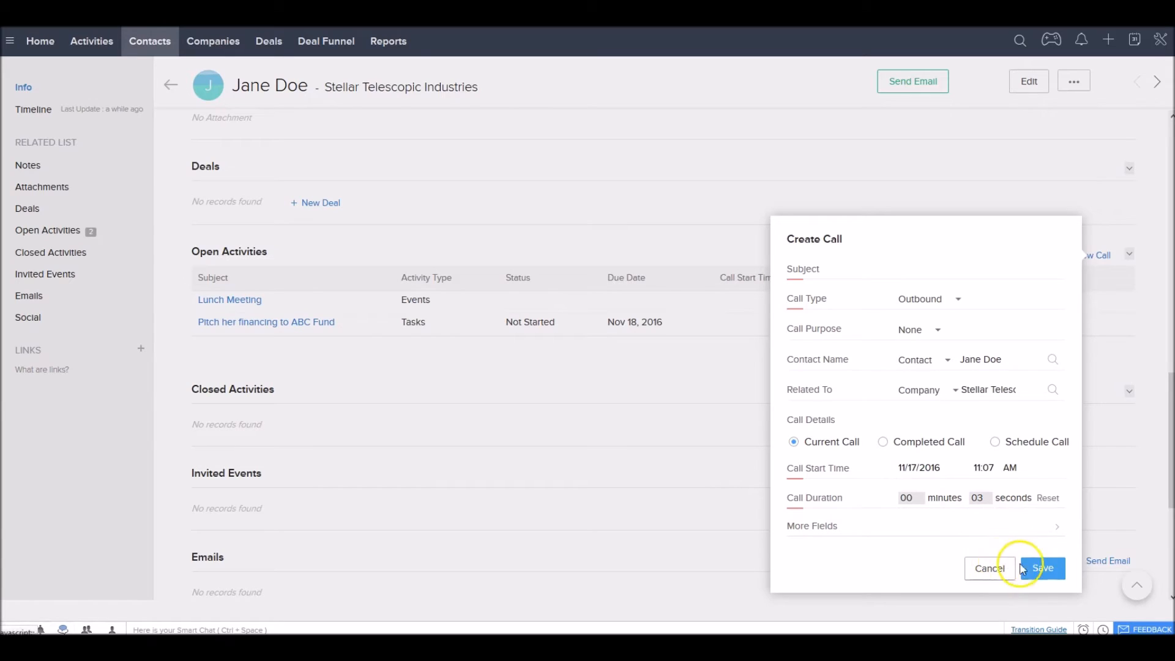
Give the call the subject "Lunch Reminder Call", save it and check its entry in the closed activities
{"action": "left_click", "coordinate": [1043, 568]}
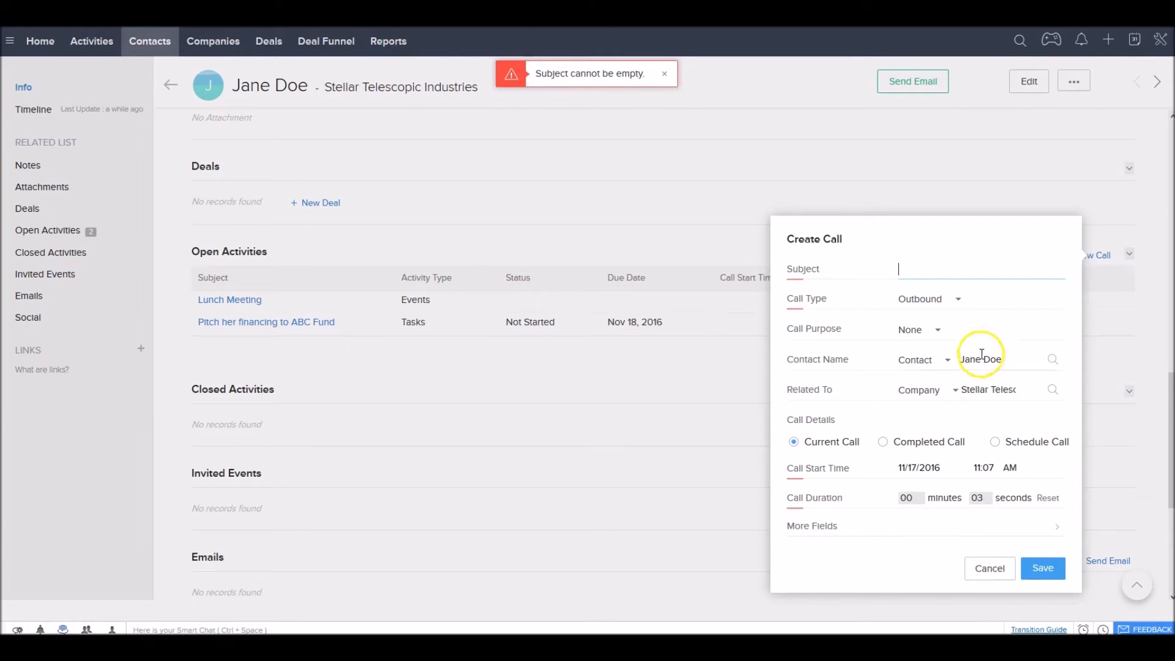
{"action": "left_click", "coordinate": [928, 268]}
{"action": "left_click", "coordinate": [890, 270]}
{"action": "type", "text": "Lunch Reminder"}
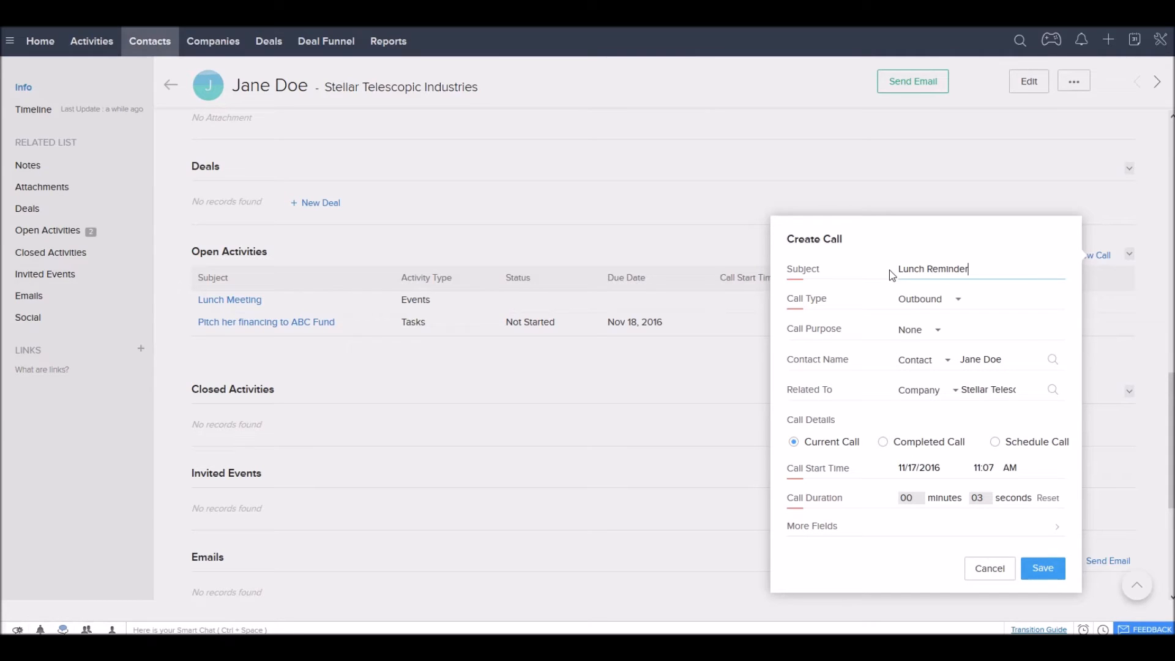
{"action": "type", "text": " Call"}
{"action": "left_click", "coordinate": [1028, 569]}
{"action": "scroll", "coordinate": [325, 214], "scroll_direction": "down", "scroll_amount": 4}
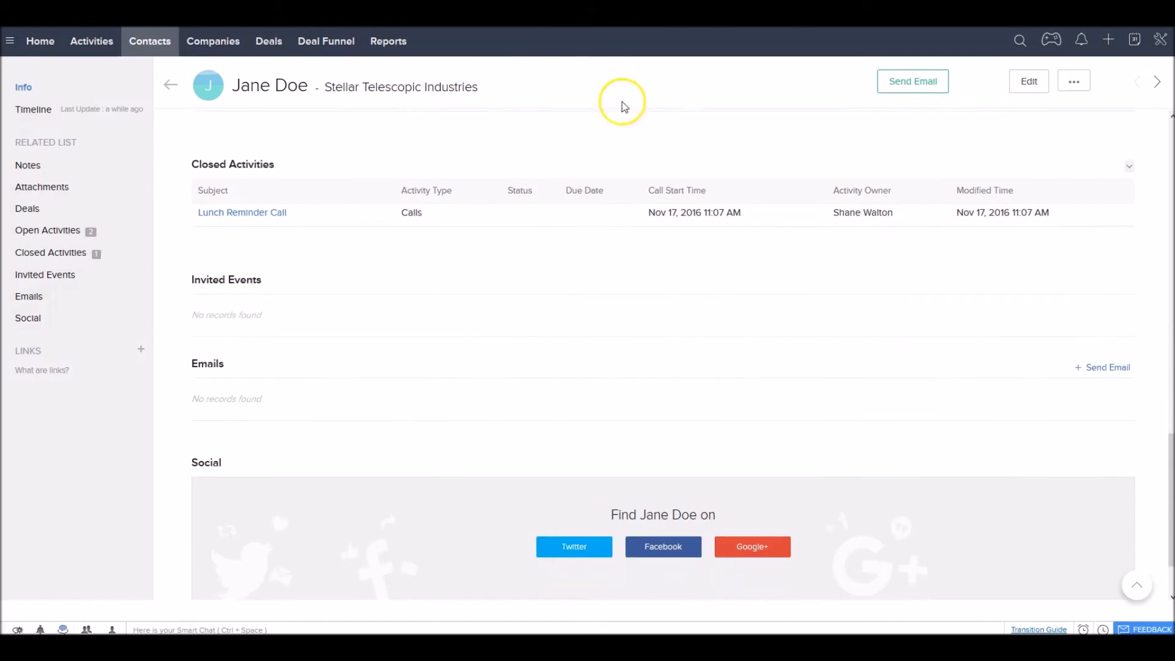
{"action": "scroll", "coordinate": [327, 212], "scroll_direction": "up", "scroll_amount": 3}
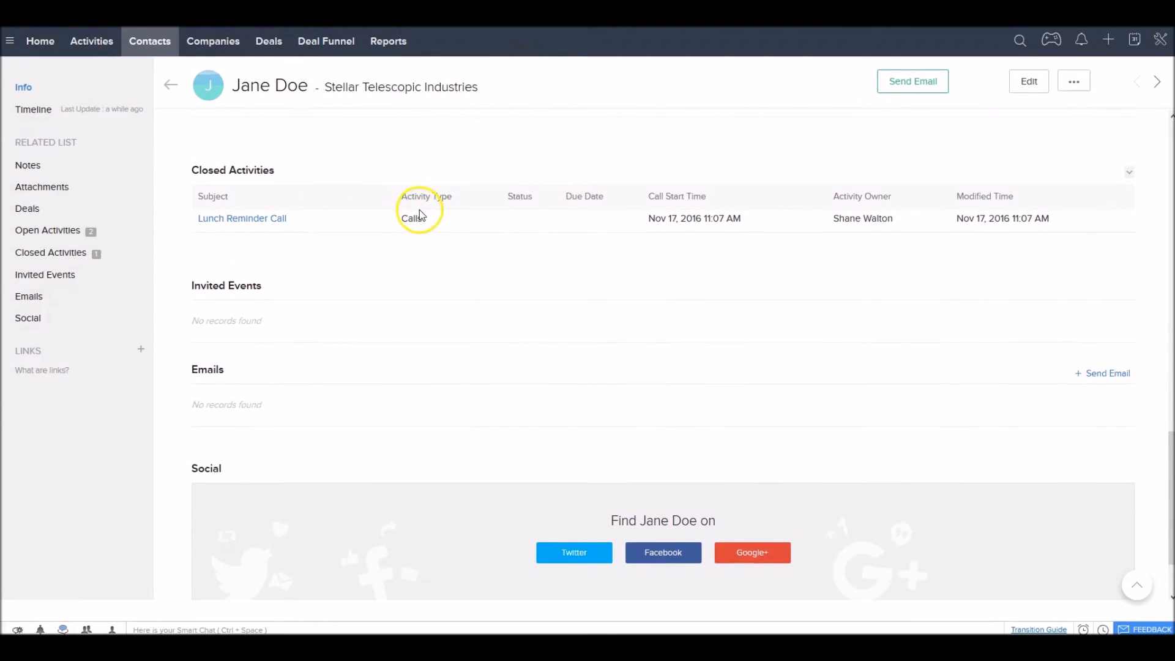
{"action": "scroll", "coordinate": [419, 211], "scroll_direction": "down", "scroll_amount": 1}
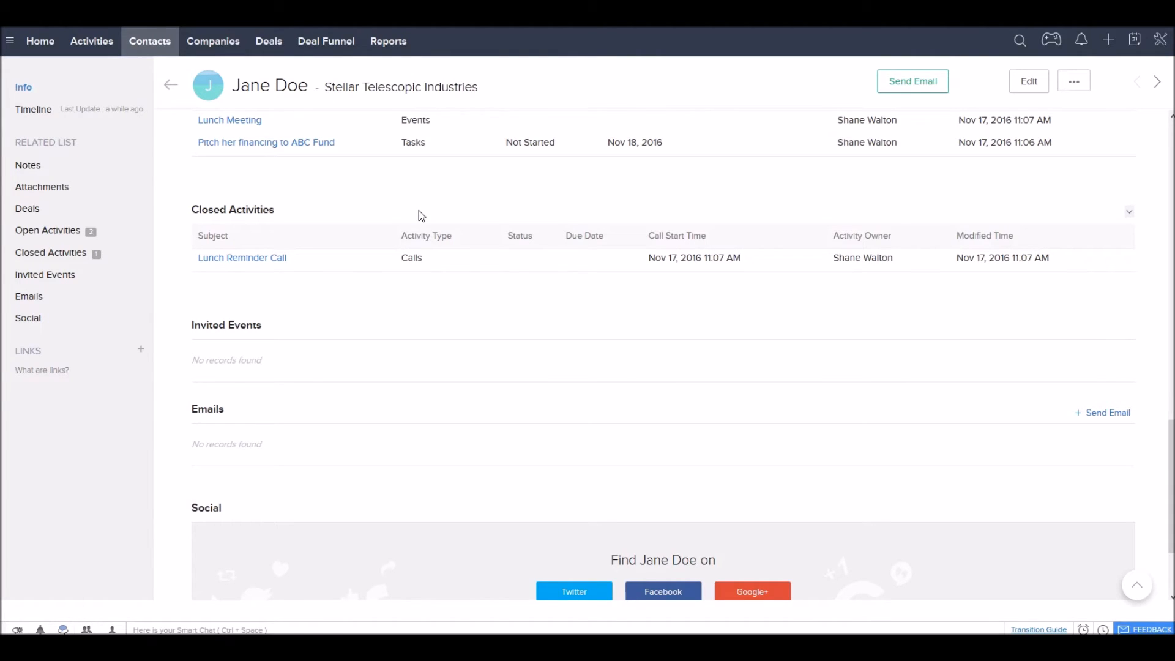
Review the contact's emails and social sections and return to the contact summary
{"action": "scroll", "coordinate": [479, 239], "scroll_direction": "down", "scroll_amount": 3}
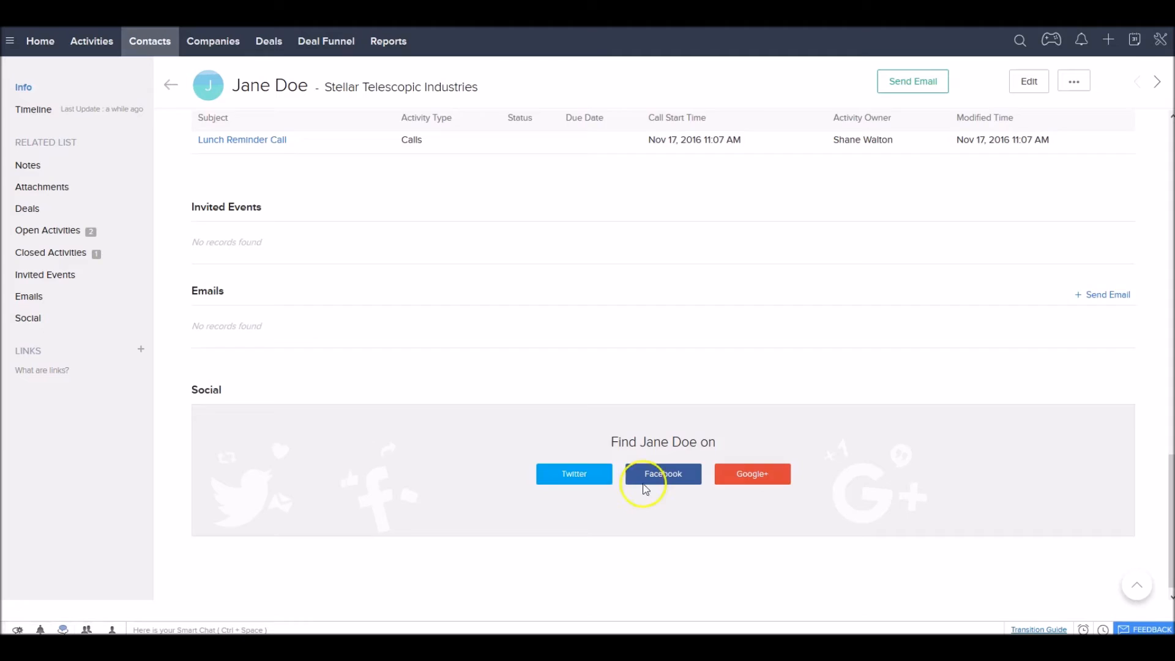
{"action": "scroll", "coordinate": [676, 486], "scroll_direction": "up", "scroll_amount": 15}
{"action": "scroll", "coordinate": [673, 490], "scroll_direction": "up", "scroll_amount": 2}
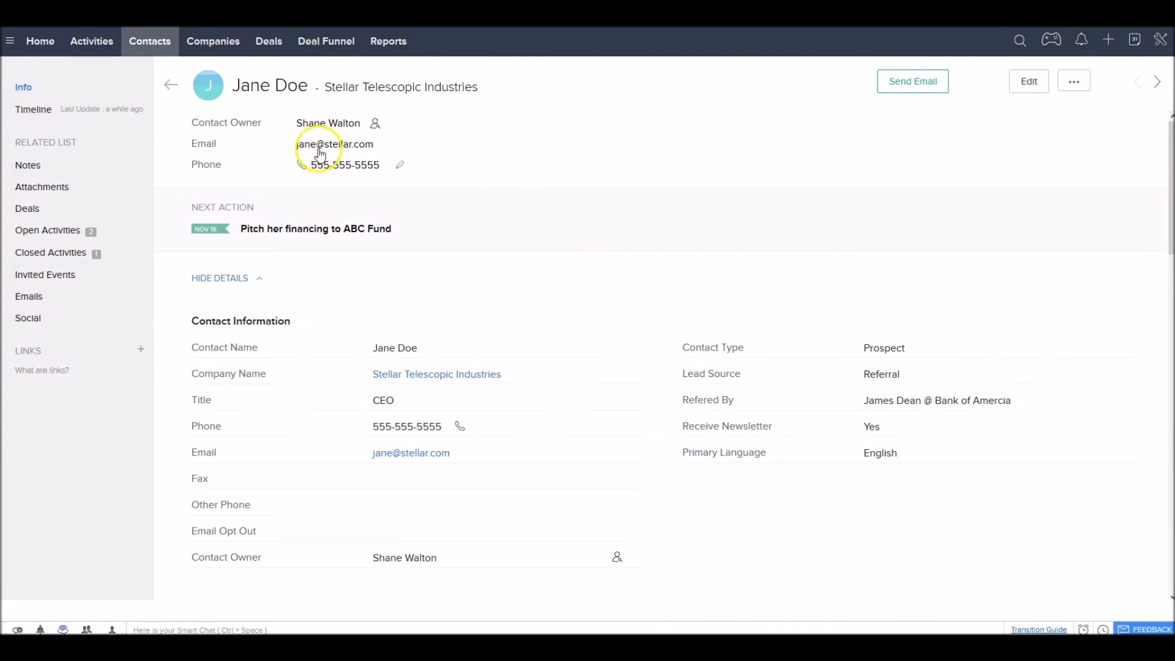
Check the activities list, reopen the contact's record from the contacts list and look through its details
{"action": "left_click", "coordinate": [93, 47]}
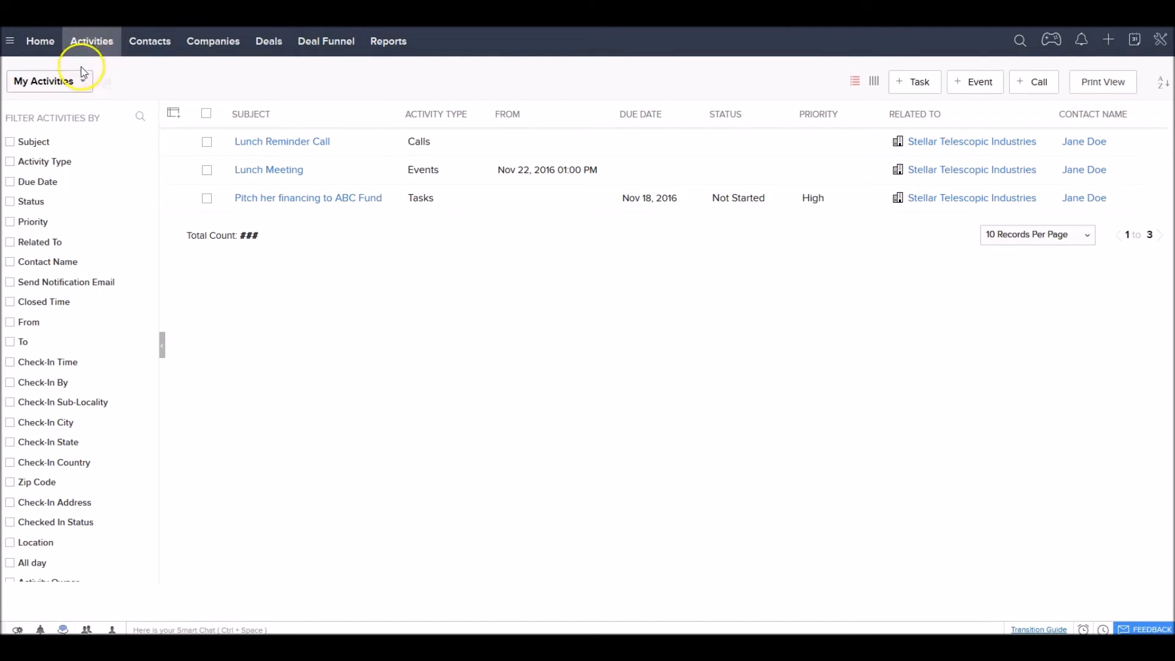
{"action": "left_click", "coordinate": [145, 48]}
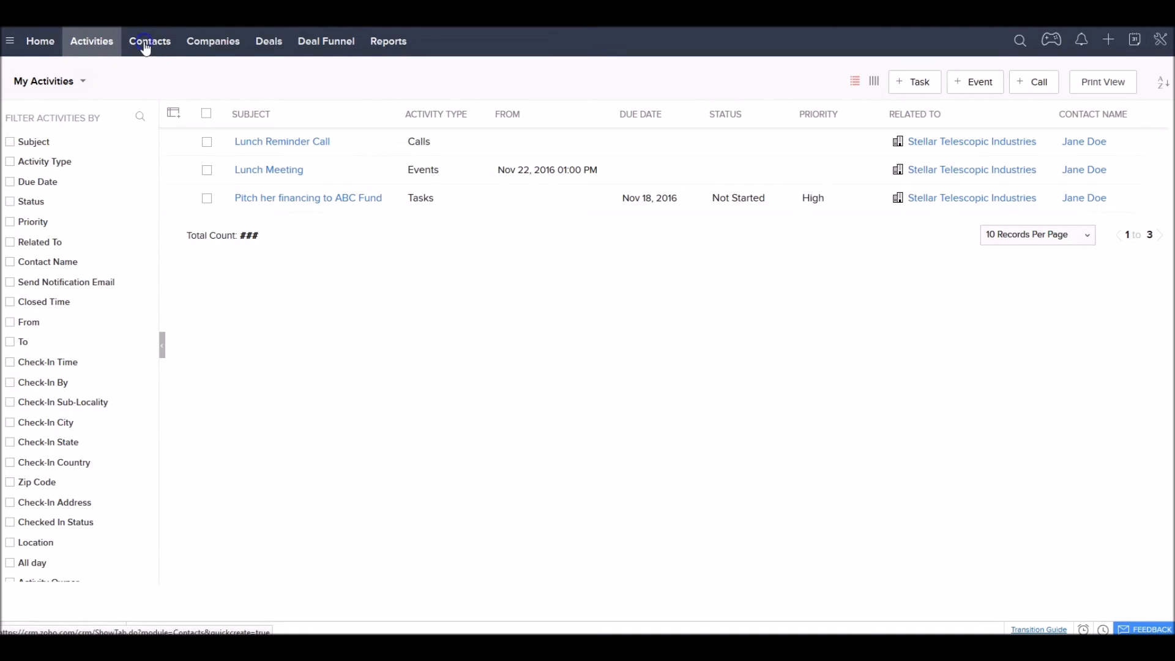
{"action": "left_click", "coordinate": [339, 141]}
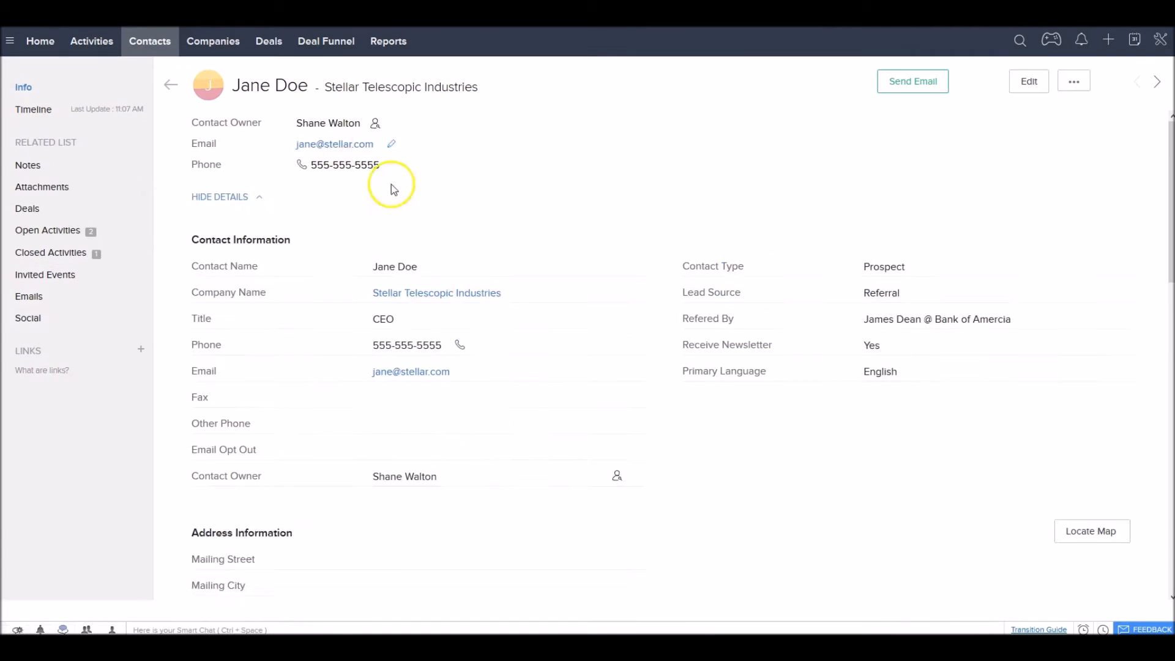
{"action": "scroll", "coordinate": [556, 256], "scroll_direction": "down", "scroll_amount": 5}
{"action": "scroll", "coordinate": [551, 256], "scroll_direction": "up", "scroll_amount": 5}
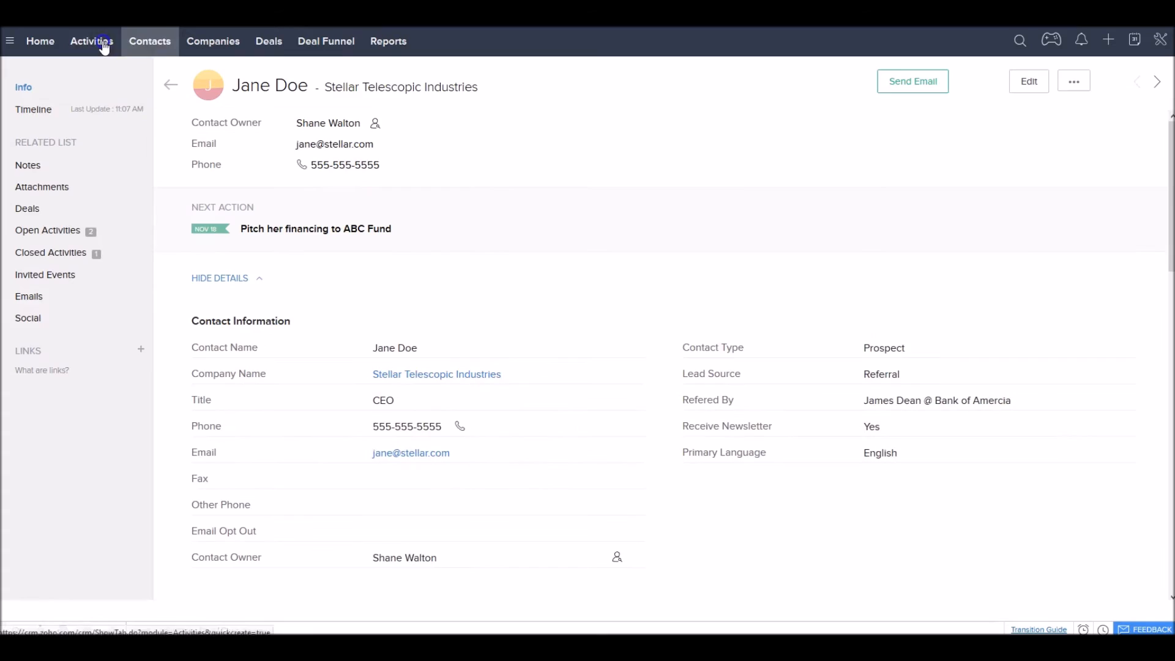
Return to the activities list and filter it with the My Events view
{"action": "left_click", "coordinate": [105, 45]}
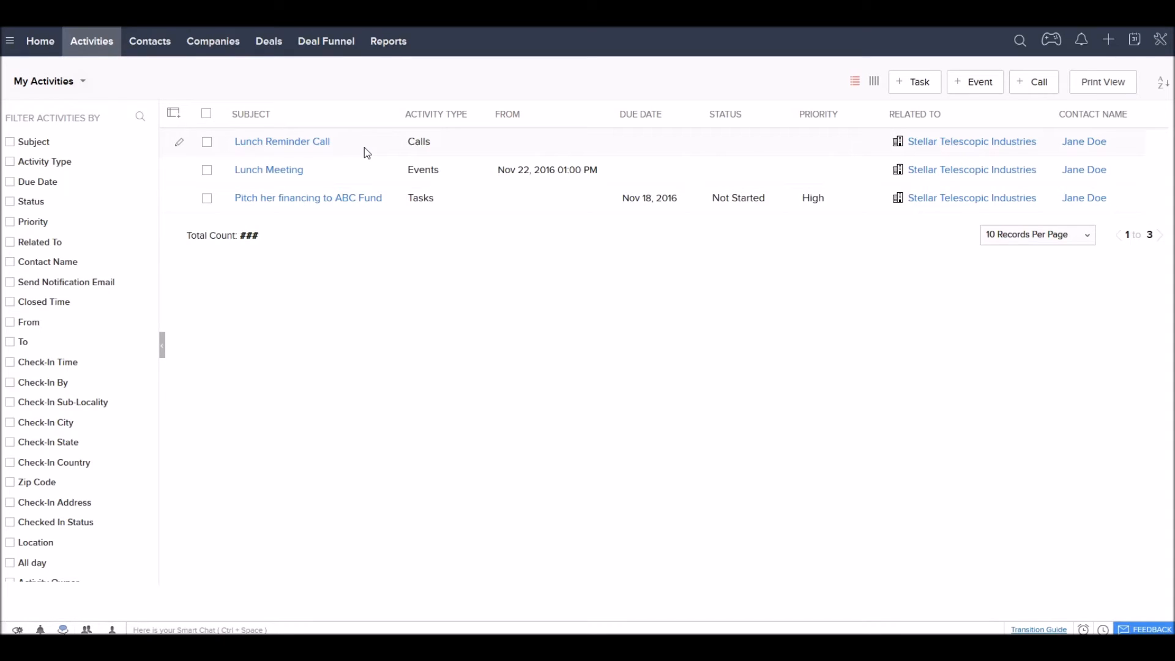
{"action": "left_click", "coordinate": [82, 84]}
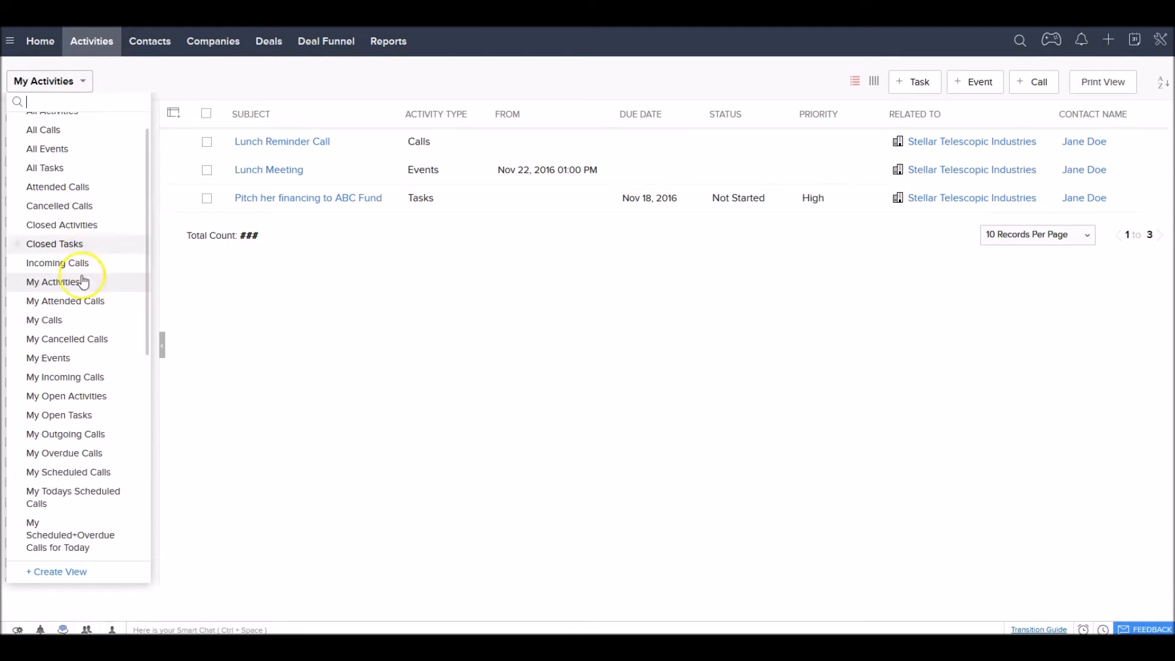
{"action": "left_click", "coordinate": [79, 358]}
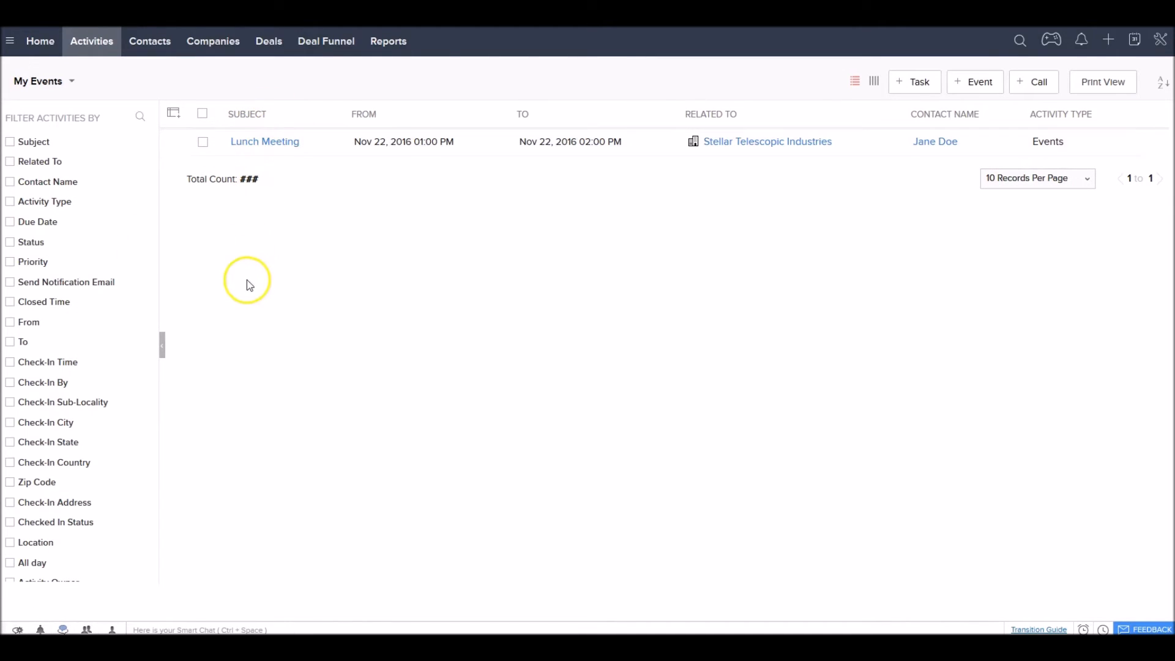
Switch the activities list to the My Open Tasks view and open the task "Pitch her financing to ABC Fund"
{"action": "left_click", "coordinate": [71, 81]}
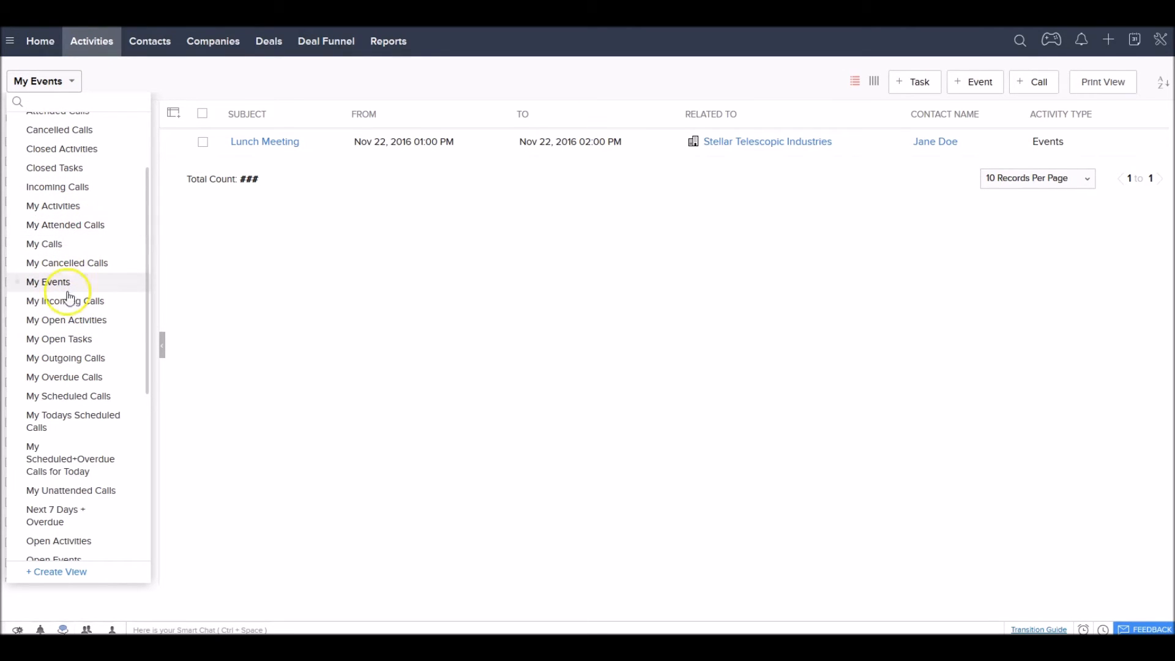
{"action": "left_click", "coordinate": [66, 340]}
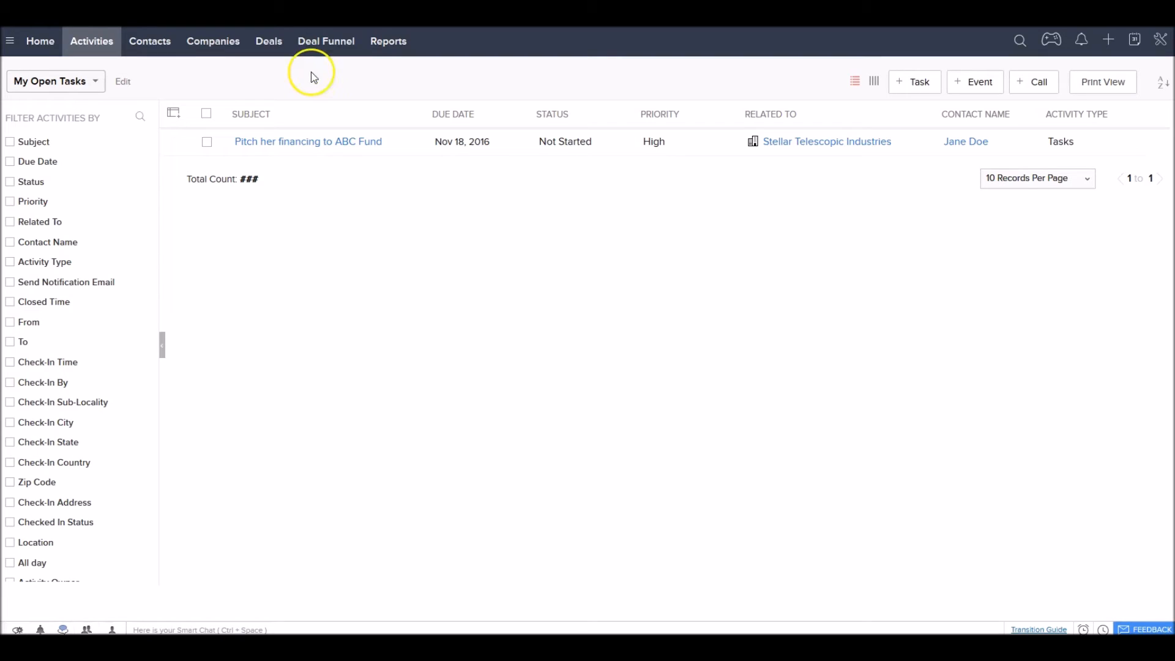
{"action": "left_click", "coordinate": [295, 142]}
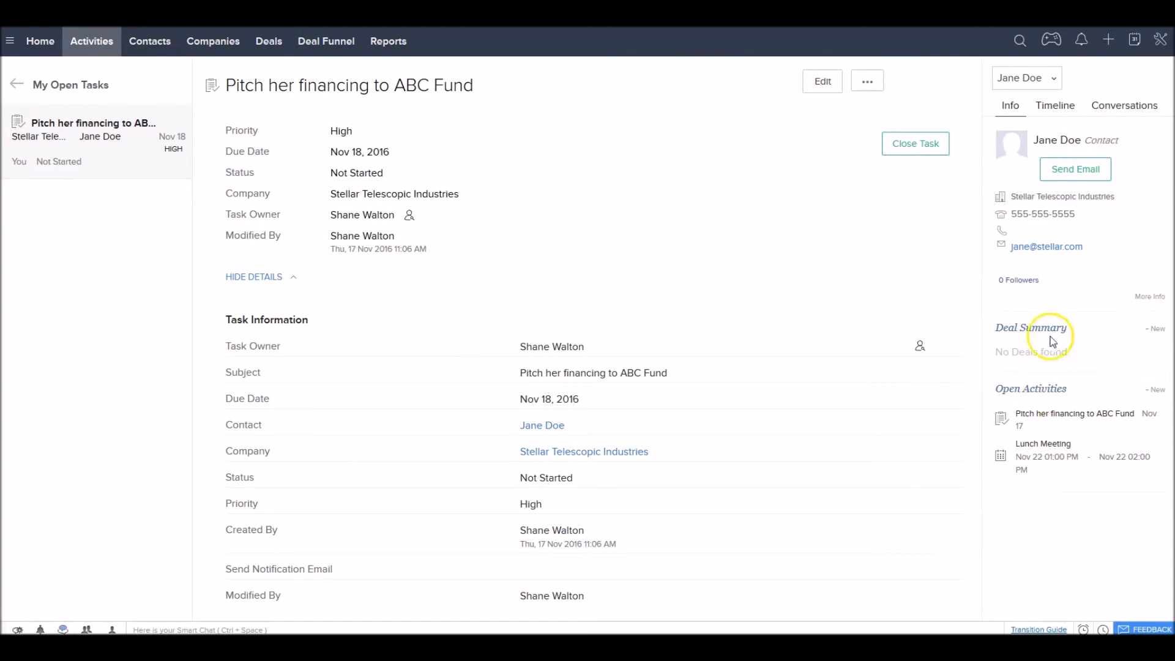
{"action": "left_click", "coordinate": [1054, 142]}
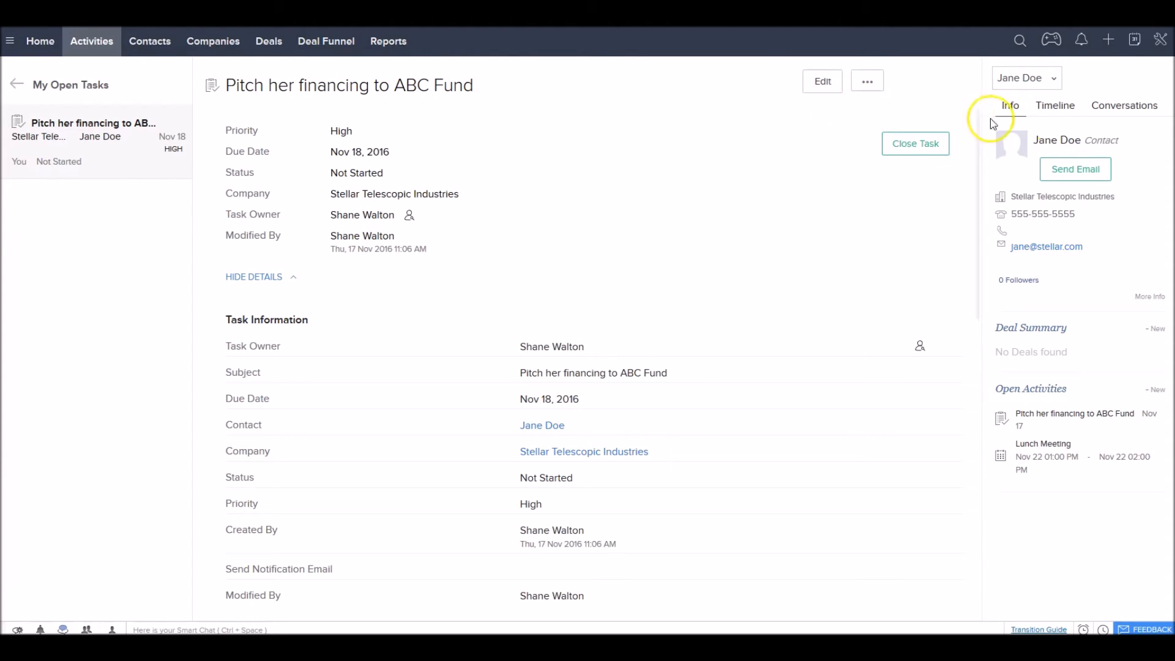
Start an email to the task's contact and apply the template "CLIENT - Schedule 1st Meeting"
{"action": "left_click", "coordinate": [1077, 173]}
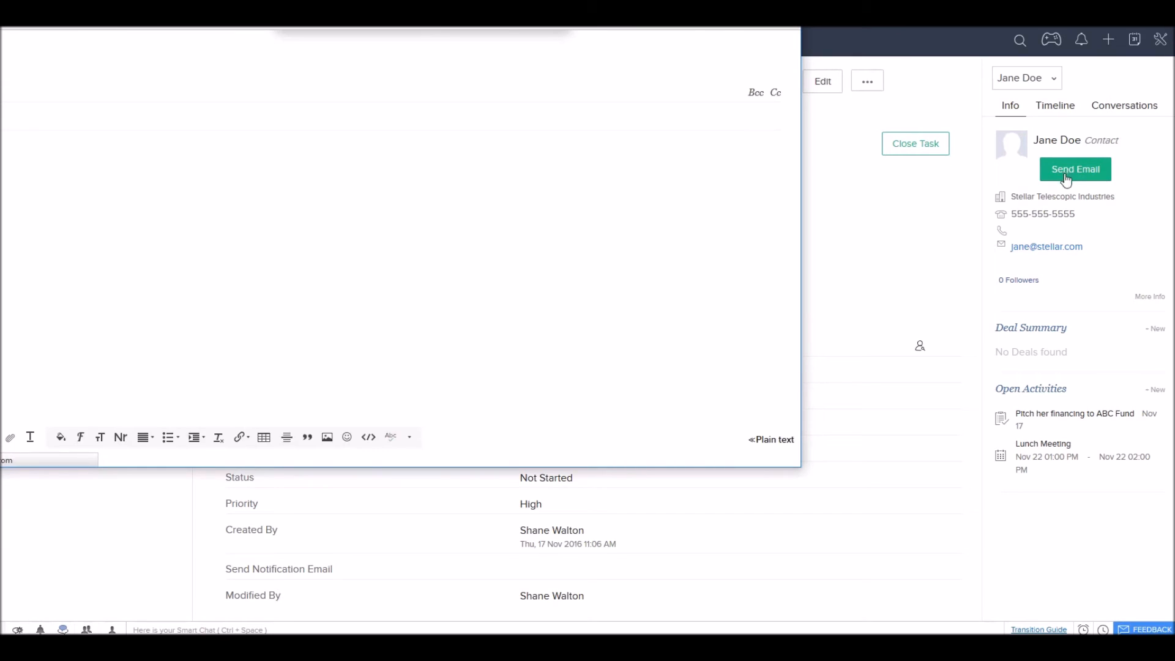
{"action": "left_click_drag", "start_coordinate": [652, 3], "coordinate": [838, 93]}
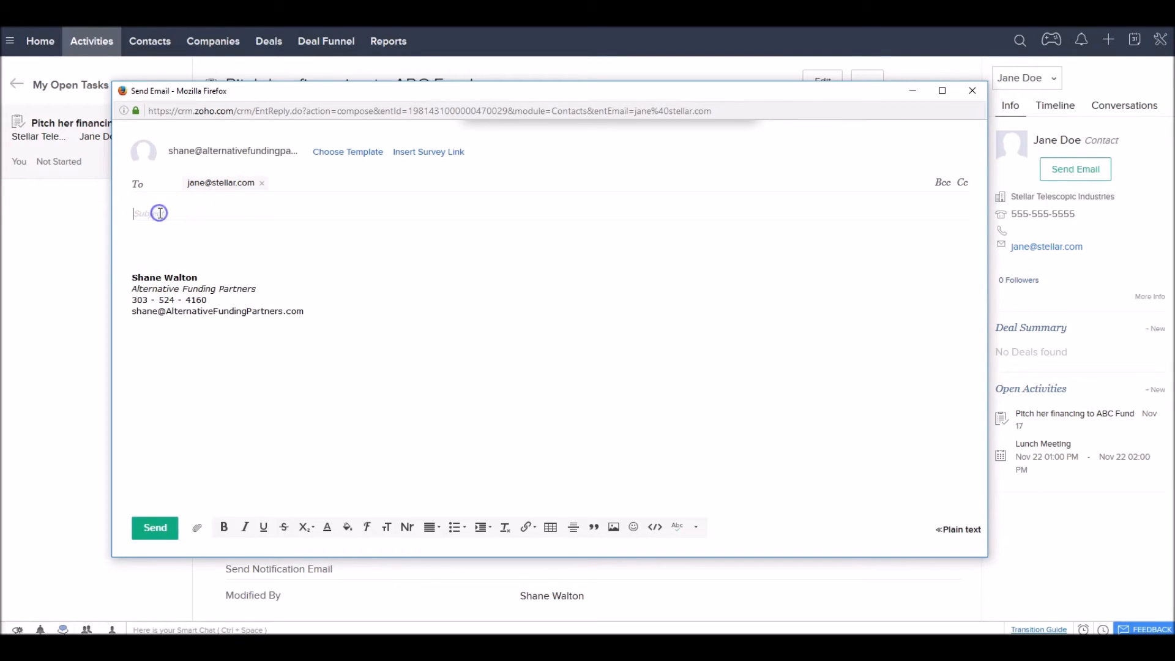
{"action": "left_click", "coordinate": [145, 246]}
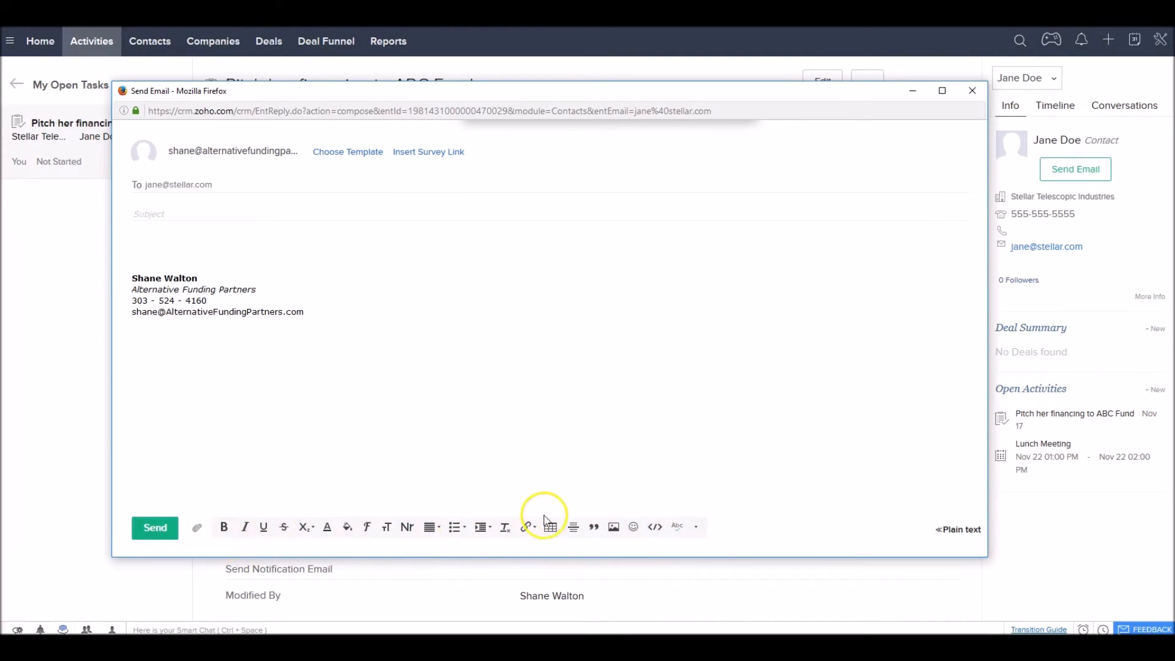
{"action": "left_click", "coordinate": [345, 154]}
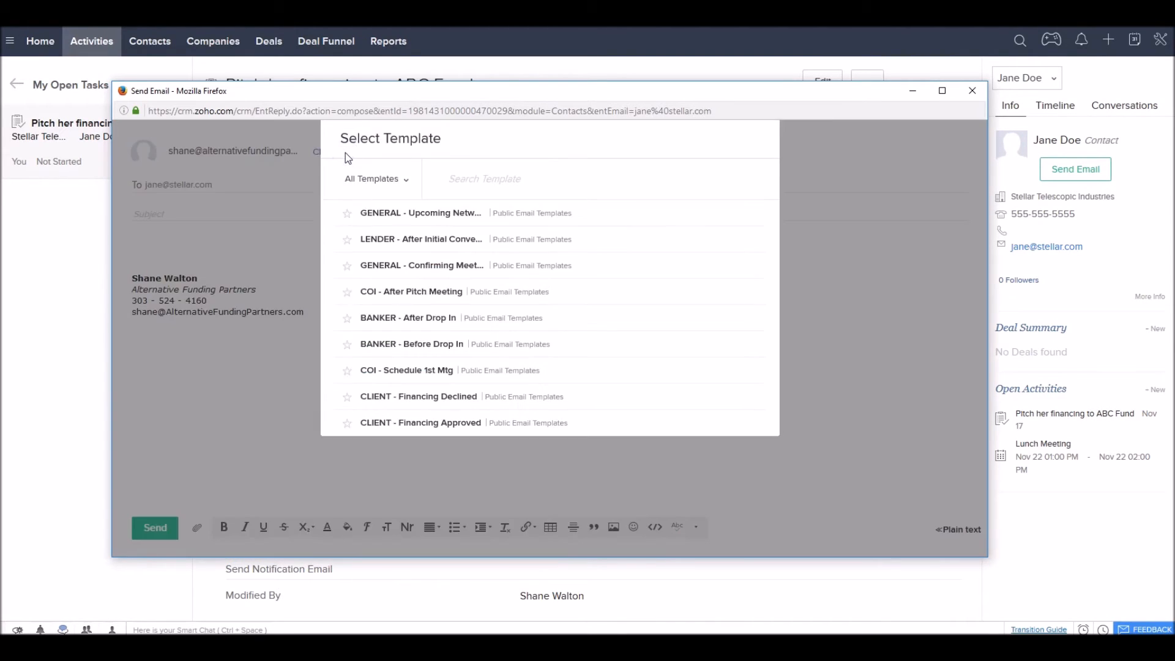
{"action": "left_click", "coordinate": [548, 267]}
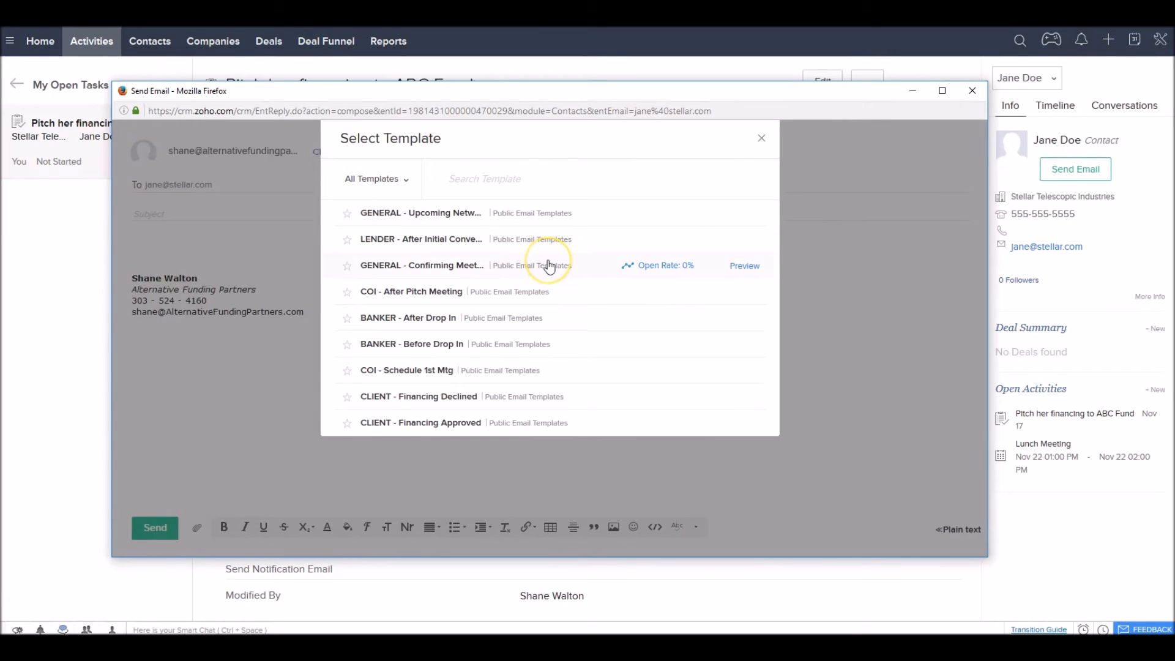
{"action": "scroll", "coordinate": [548, 267], "scroll_direction": "down", "scroll_amount": 5}
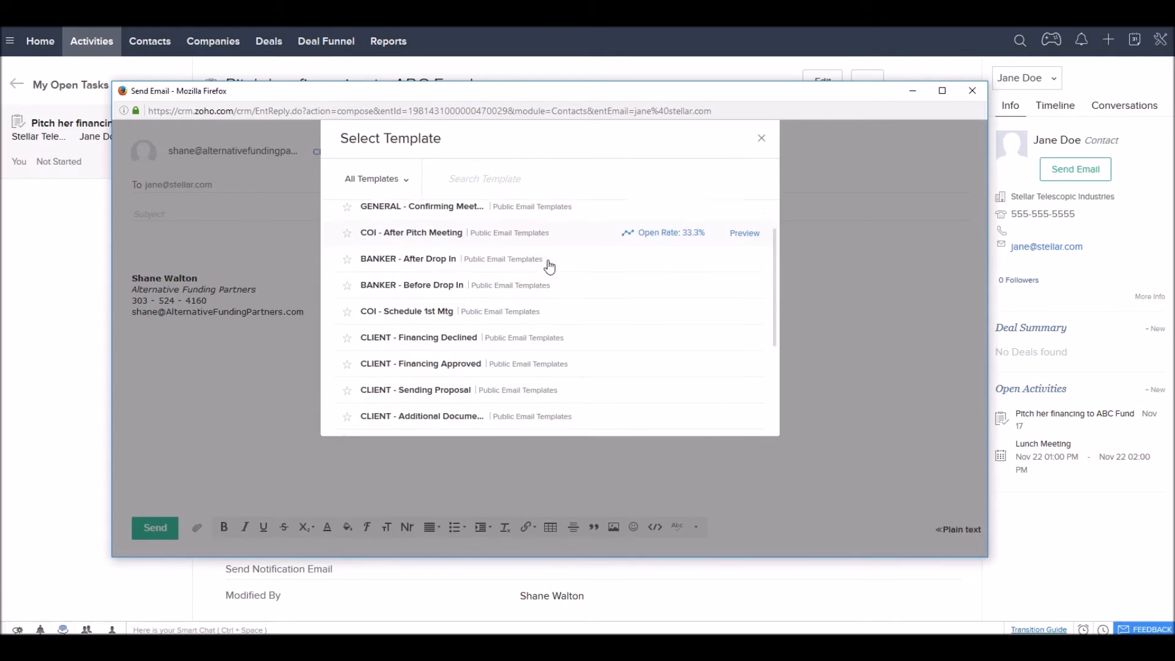
{"action": "scroll", "coordinate": [549, 266], "scroll_direction": "down", "scroll_amount": 2}
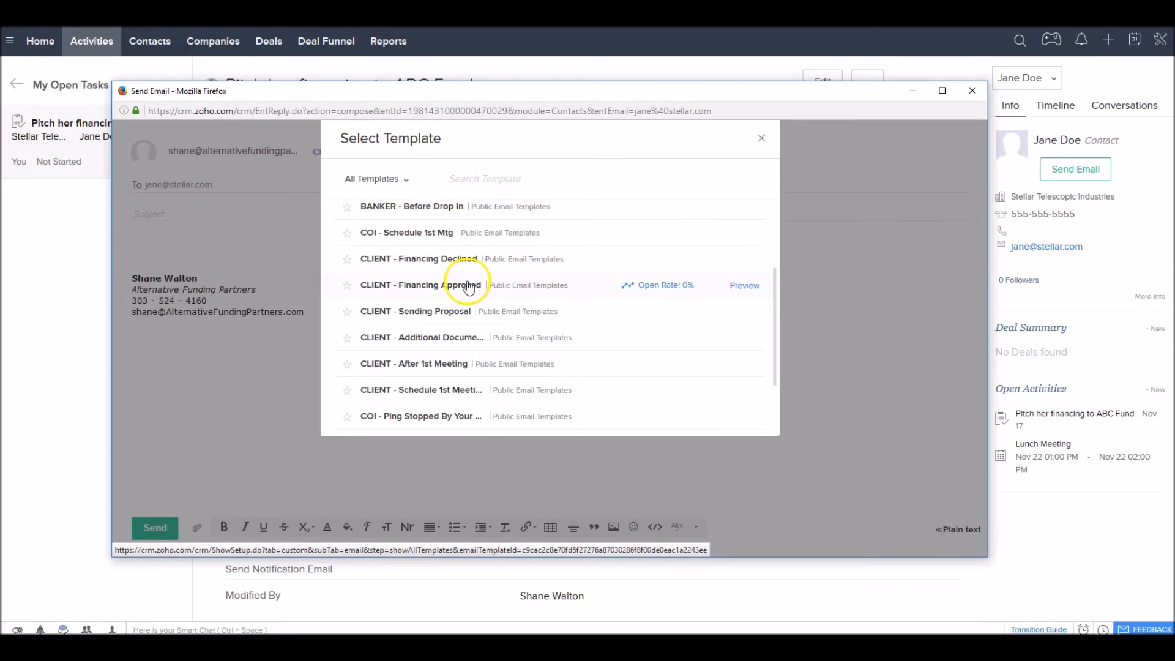
{"action": "left_click", "coordinate": [439, 393]}
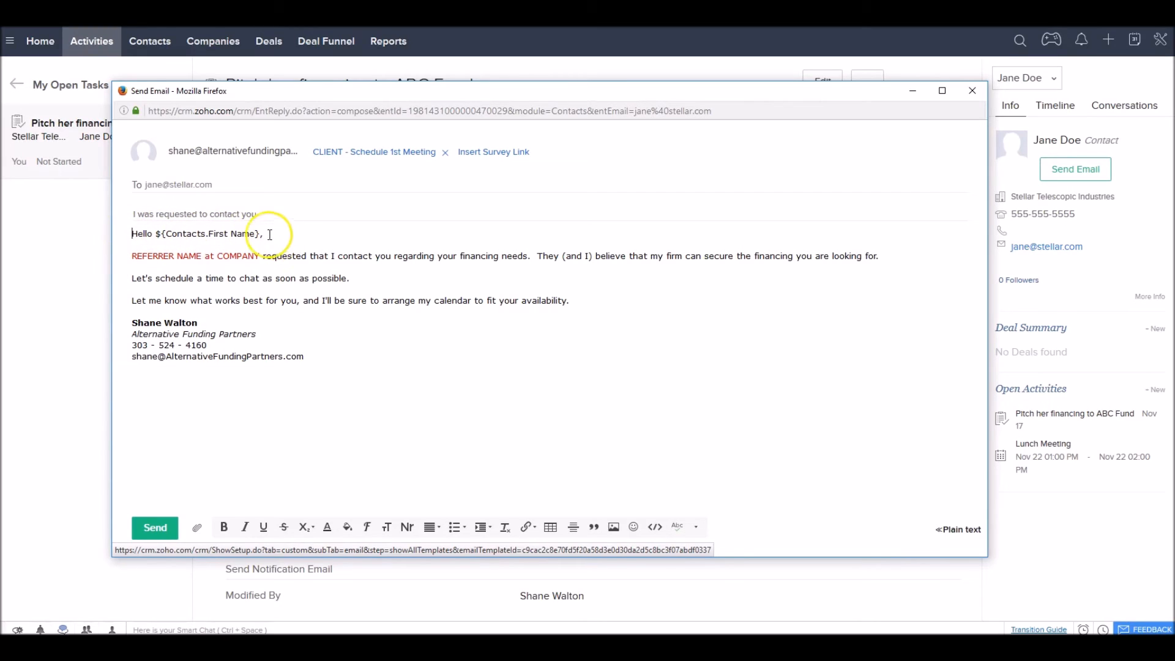
Examine the contact first-name merge field and the "REFERRER NAME at COMPANY" placeholder in the email body
{"action": "left_click_drag", "start_coordinate": [260, 233], "coordinate": [160, 230]}
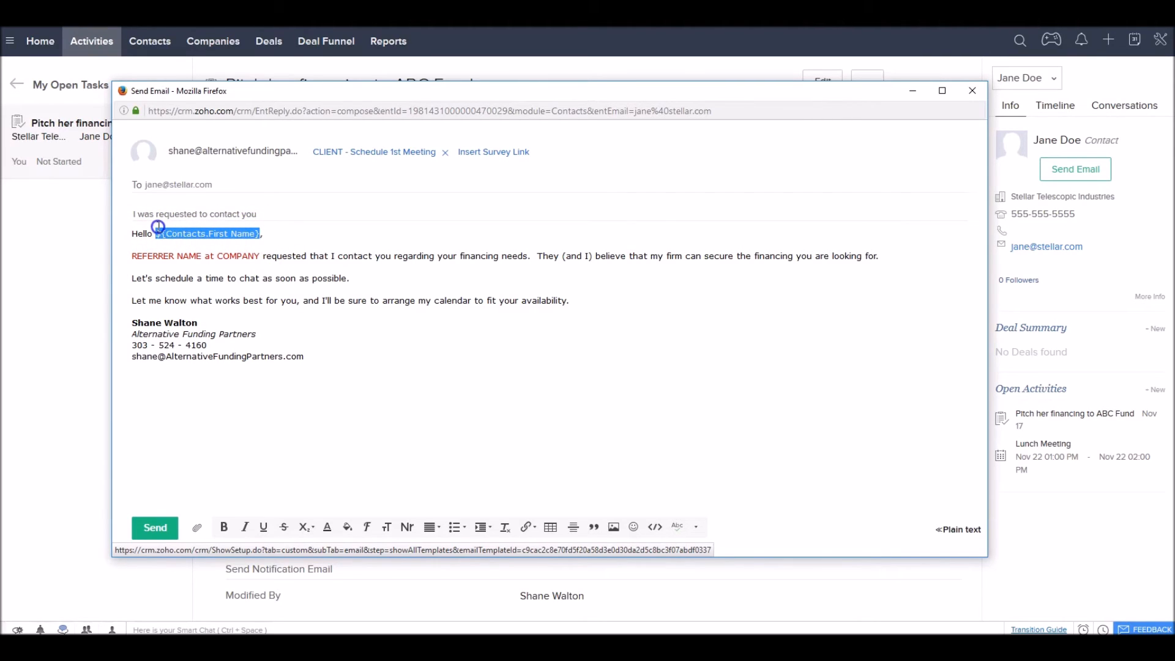
{"action": "left_click_drag", "start_coordinate": [261, 256], "coordinate": [139, 253]}
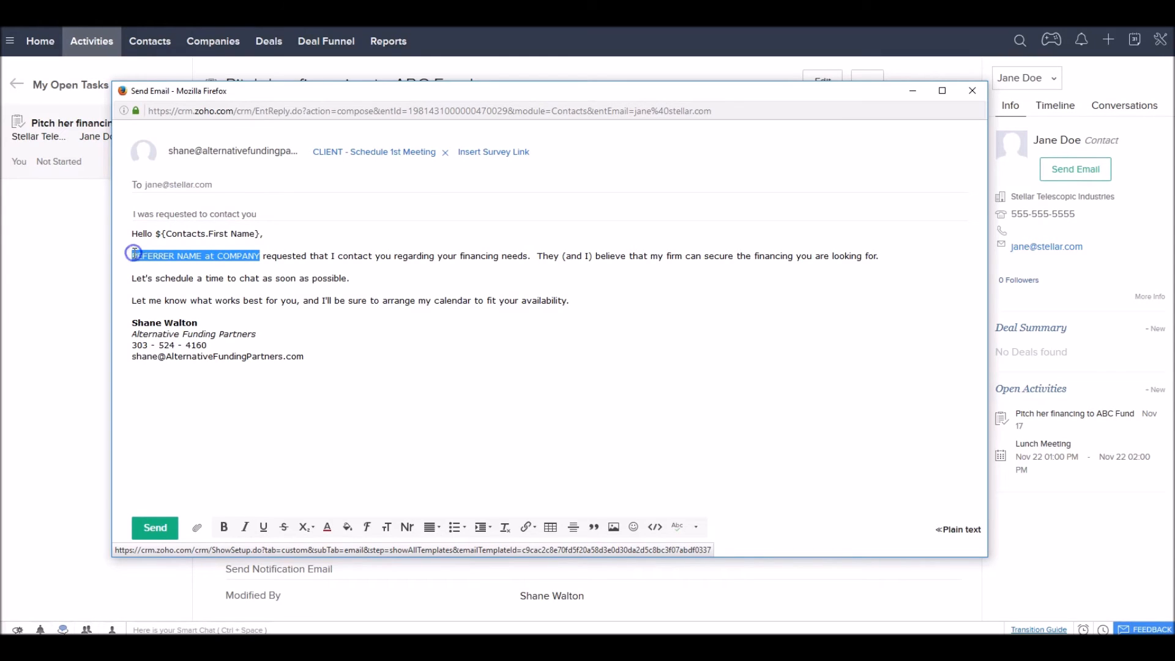
{"action": "left_click", "coordinate": [383, 259]}
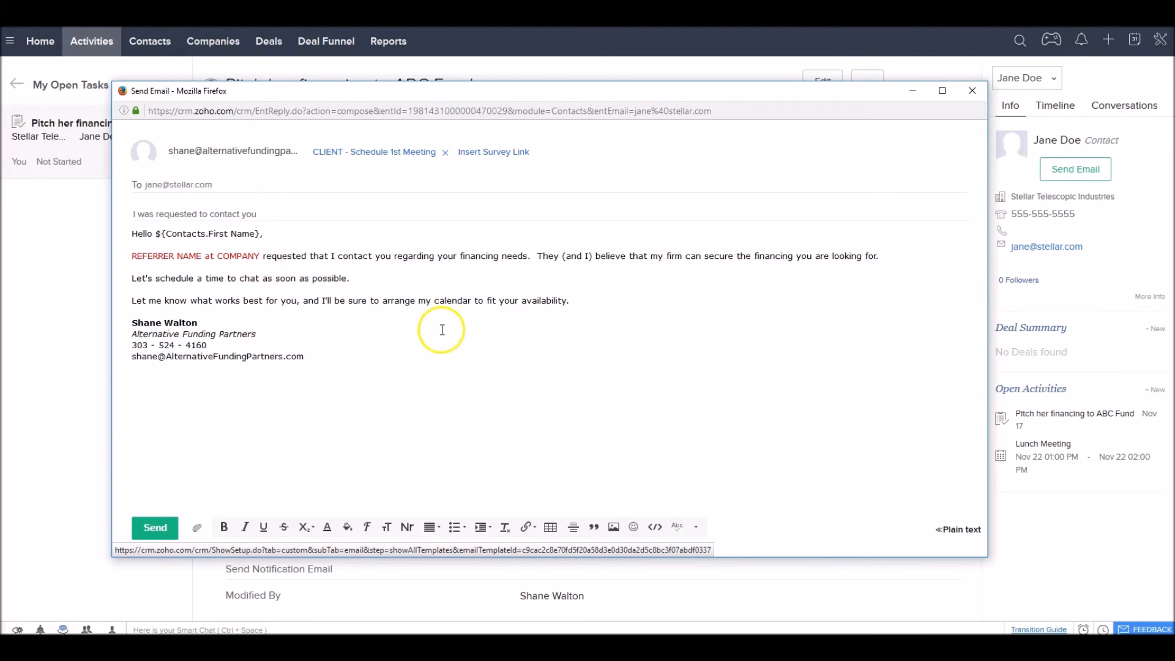
Replace the email's template with "CLIENT - Sending Proposal", and discard the email without sending it
{"action": "left_click", "coordinate": [446, 152]}
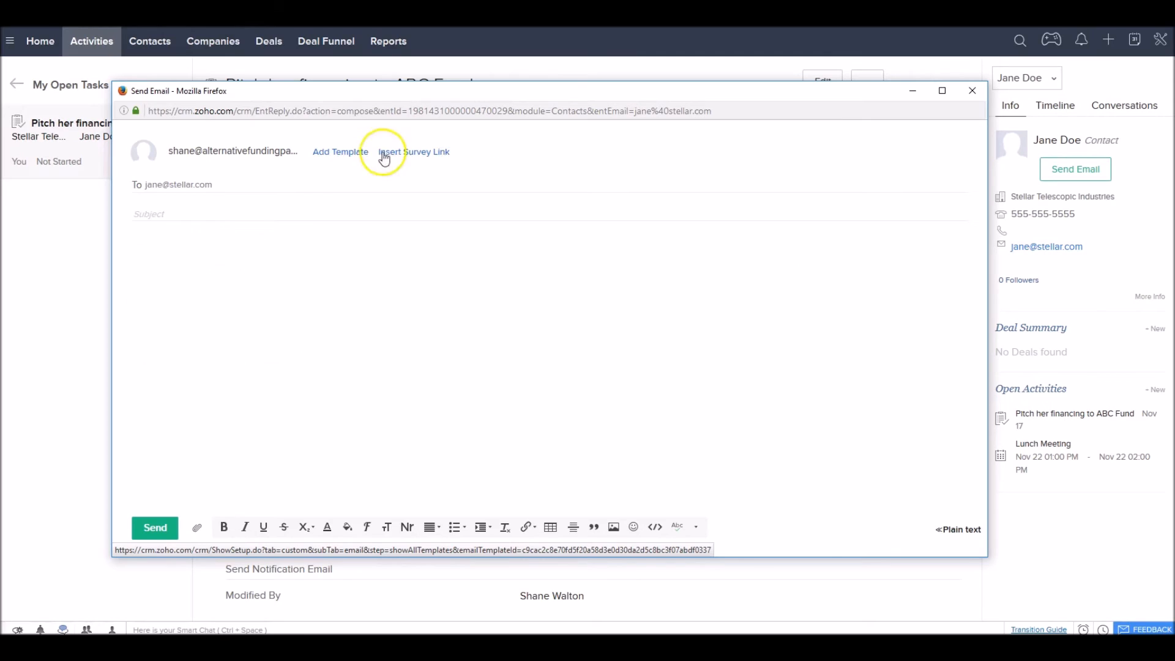
{"action": "left_click", "coordinate": [365, 153]}
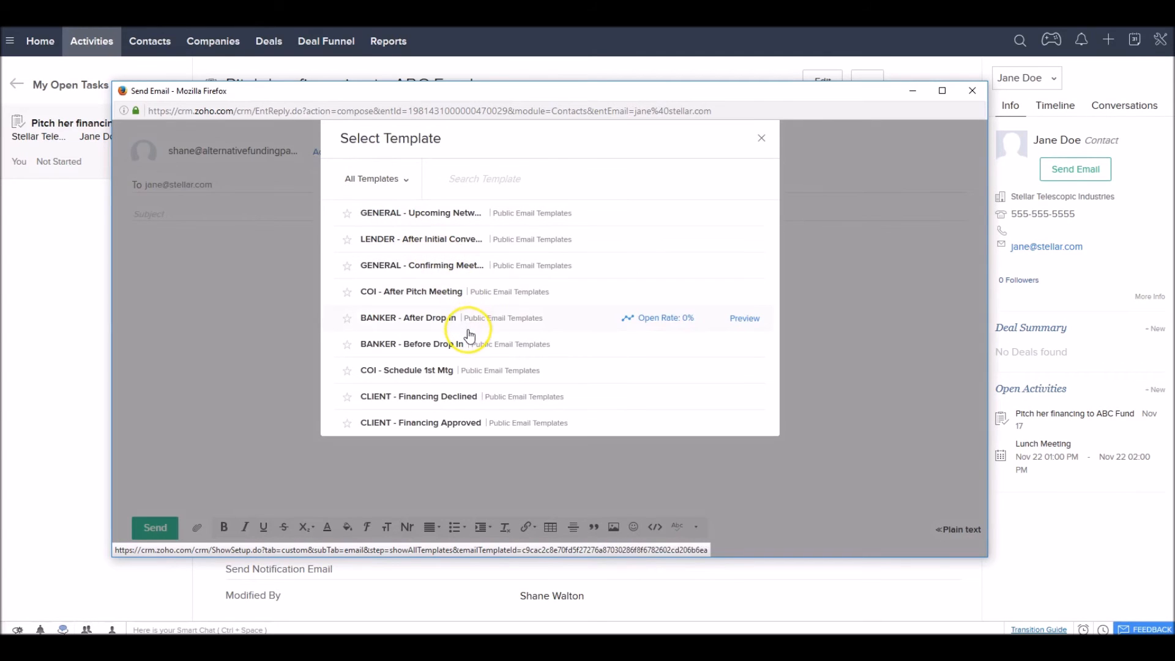
{"action": "scroll", "coordinate": [469, 333], "scroll_direction": "down", "scroll_amount": 3}
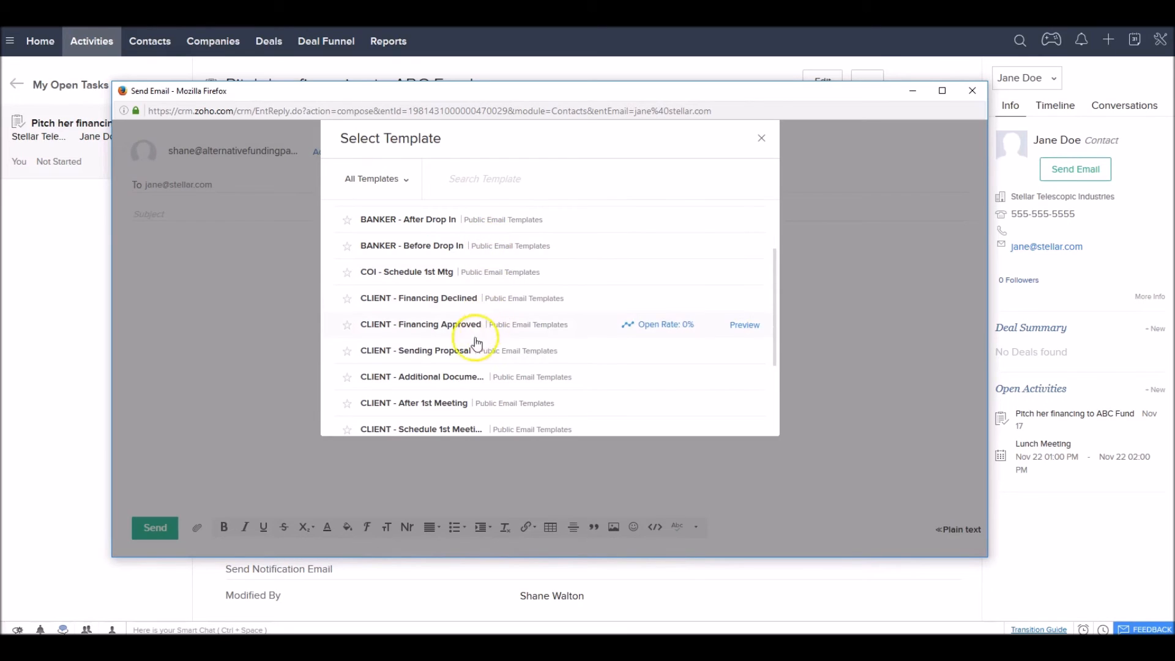
{"action": "left_click", "coordinate": [447, 350]}
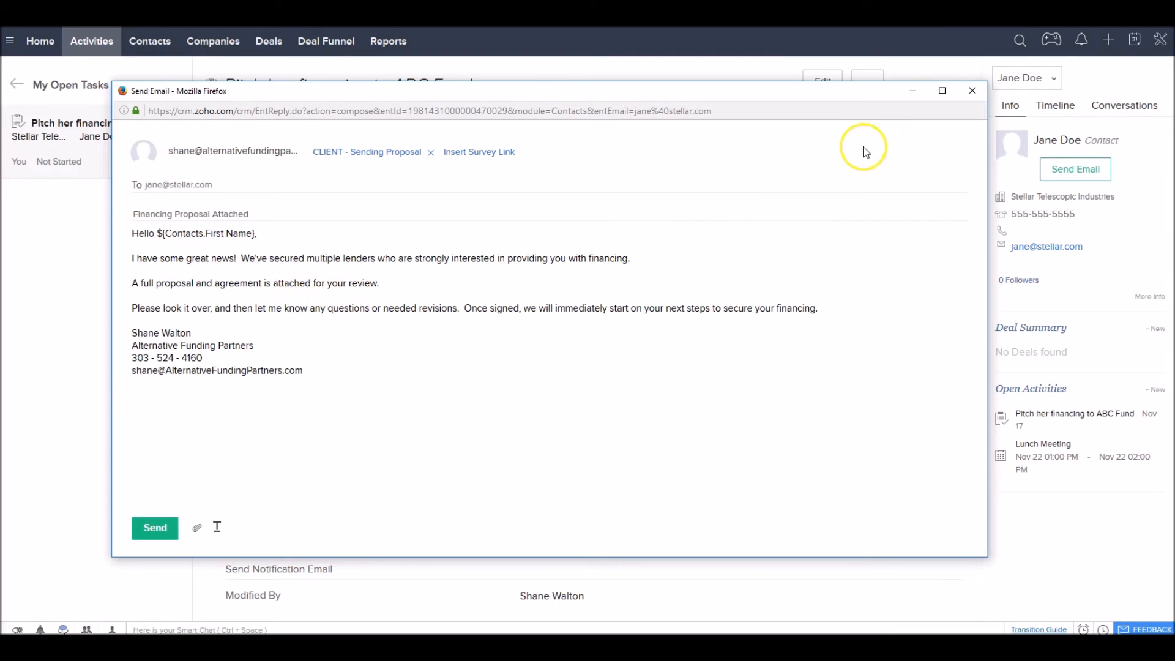
{"action": "left_click", "coordinate": [431, 153]}
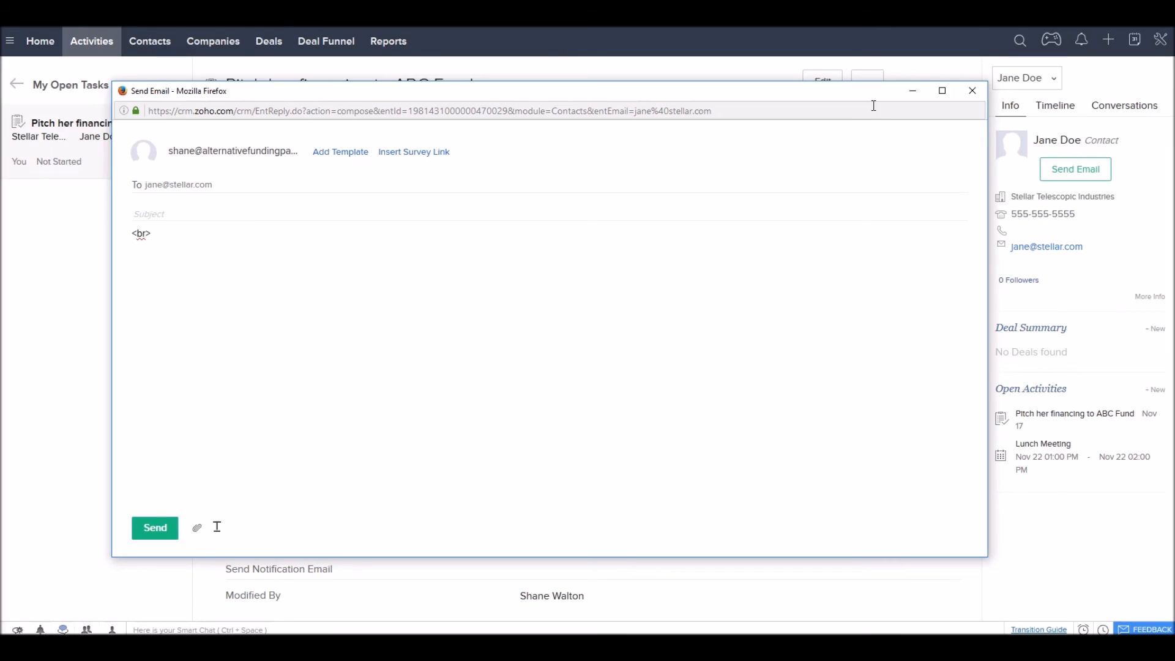
{"action": "left_click", "coordinate": [972, 91]}
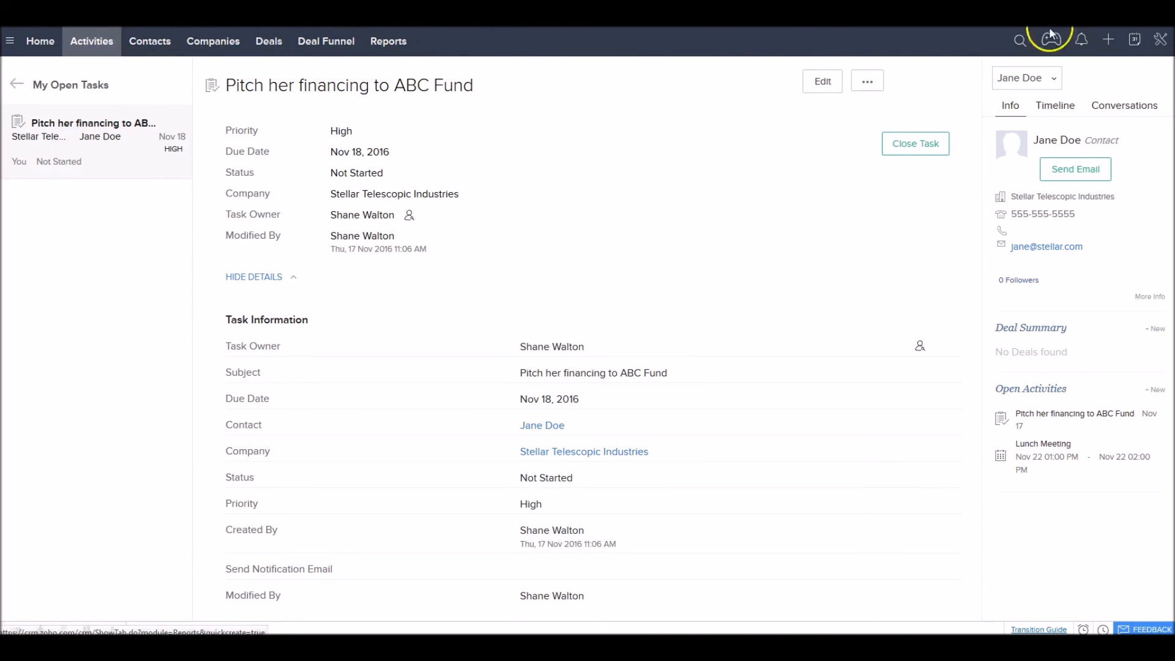
Open the calendar in week view and look through the hours of November 14 - 20, 2016
{"action": "left_click", "coordinate": [1134, 42]}
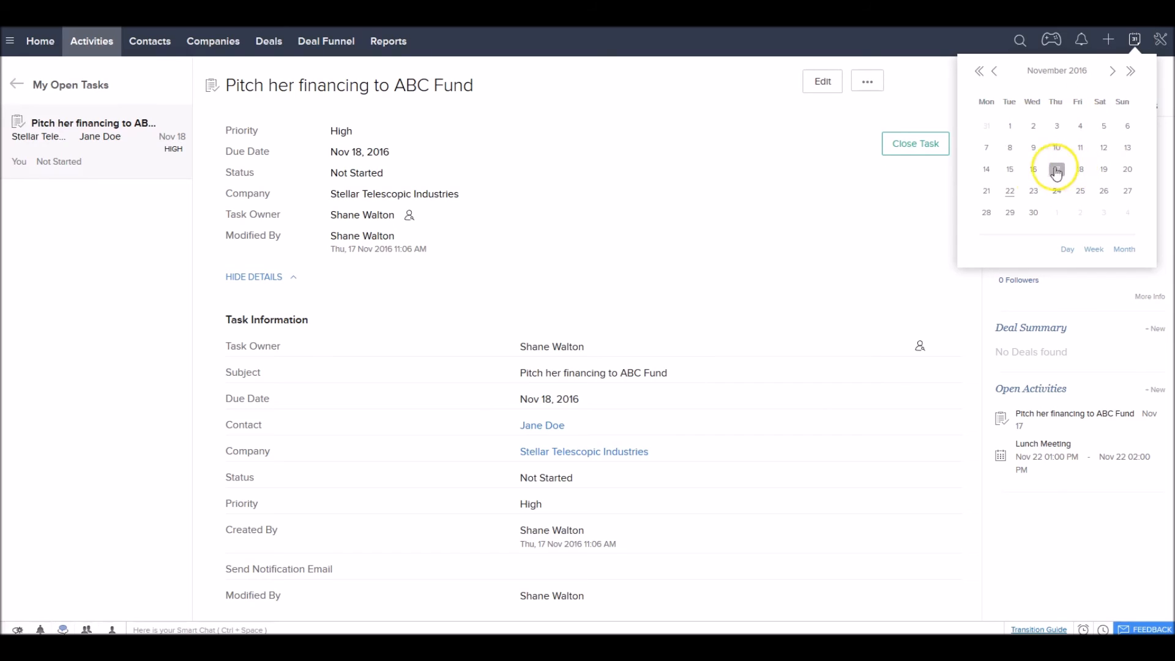
{"action": "left_click", "coordinate": [1094, 249]}
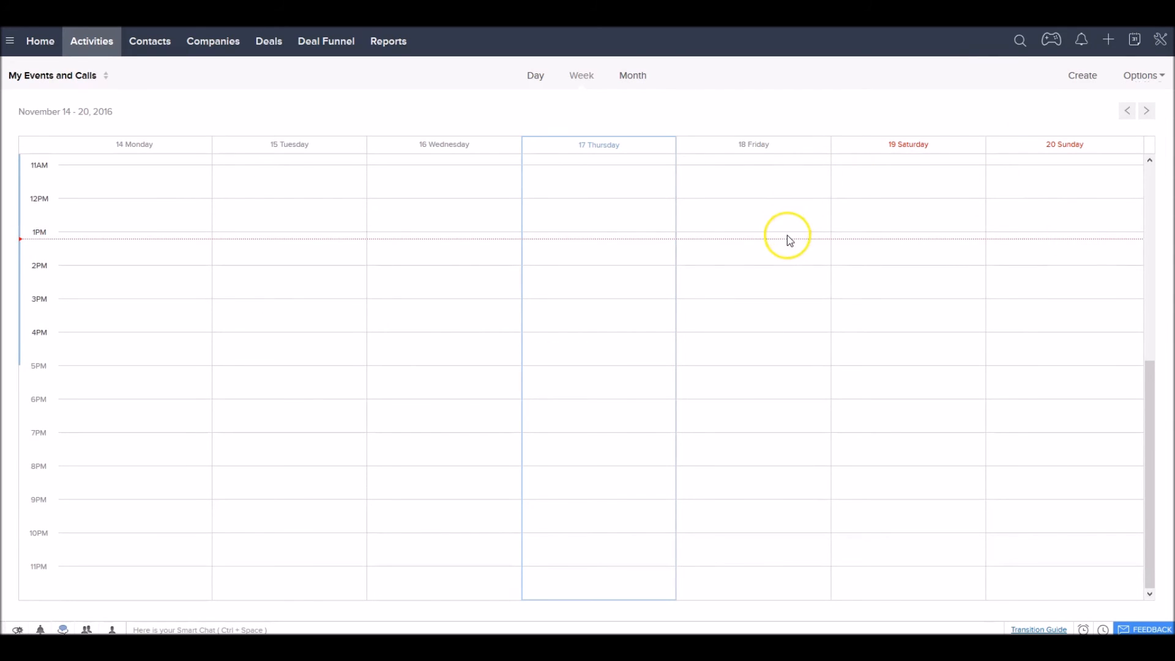
{"action": "scroll", "coordinate": [789, 241], "scroll_direction": "up", "scroll_amount": 5}
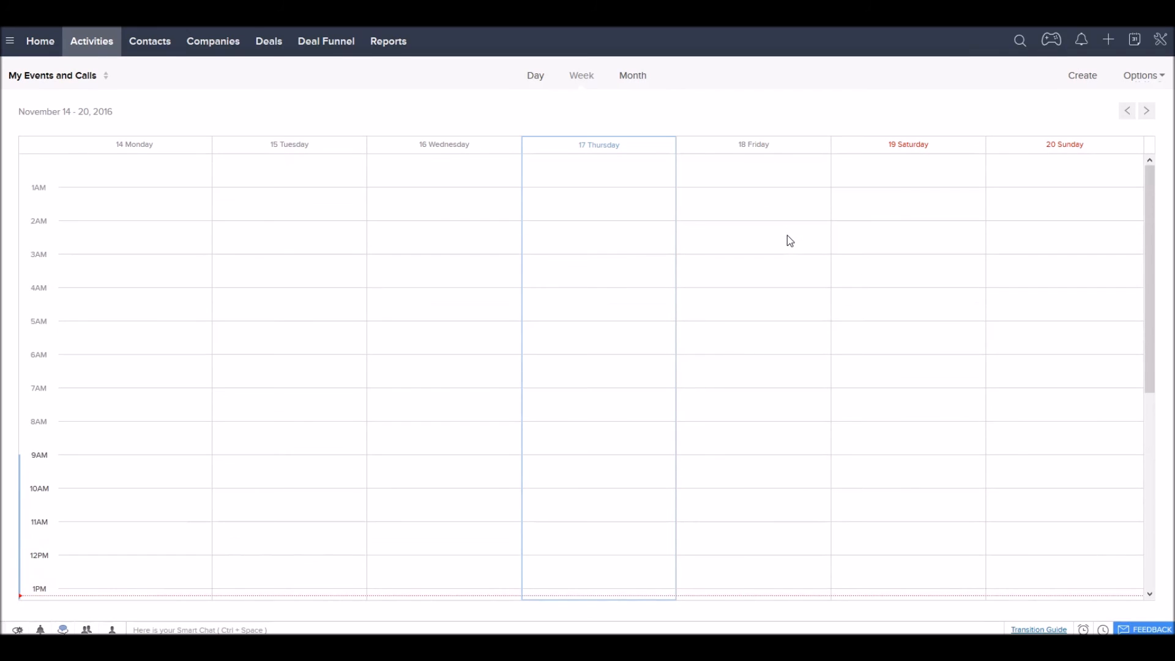
{"action": "scroll", "coordinate": [789, 241], "scroll_direction": "down", "scroll_amount": 5}
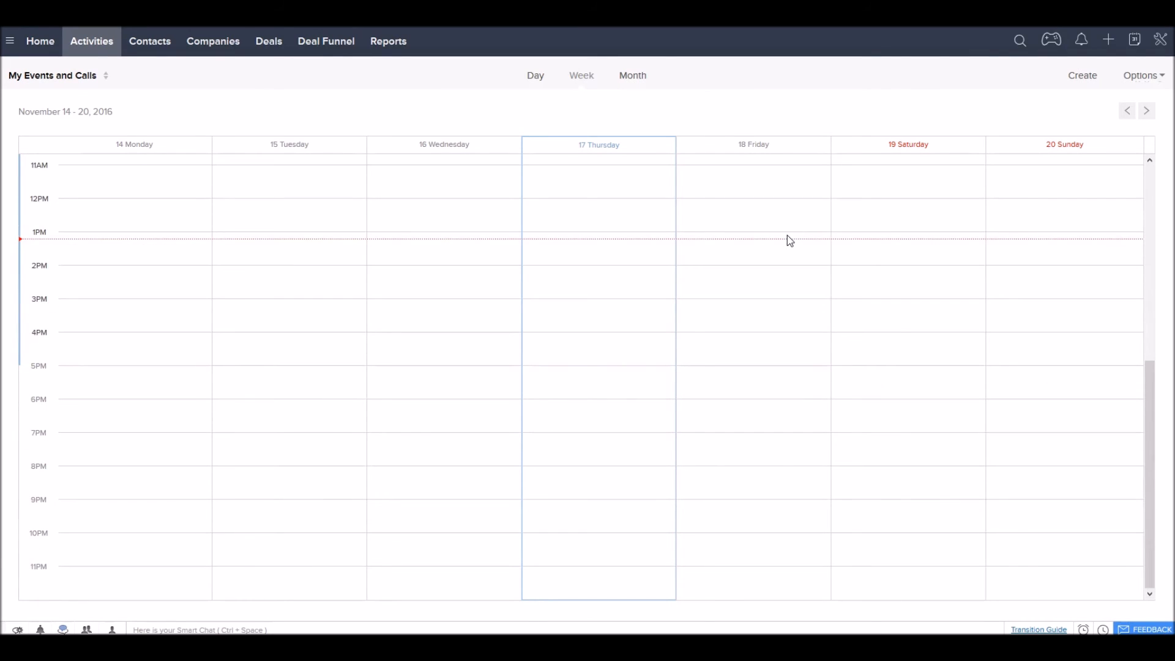
{"action": "scroll", "coordinate": [788, 239], "scroll_direction": "up", "scroll_amount": 3}
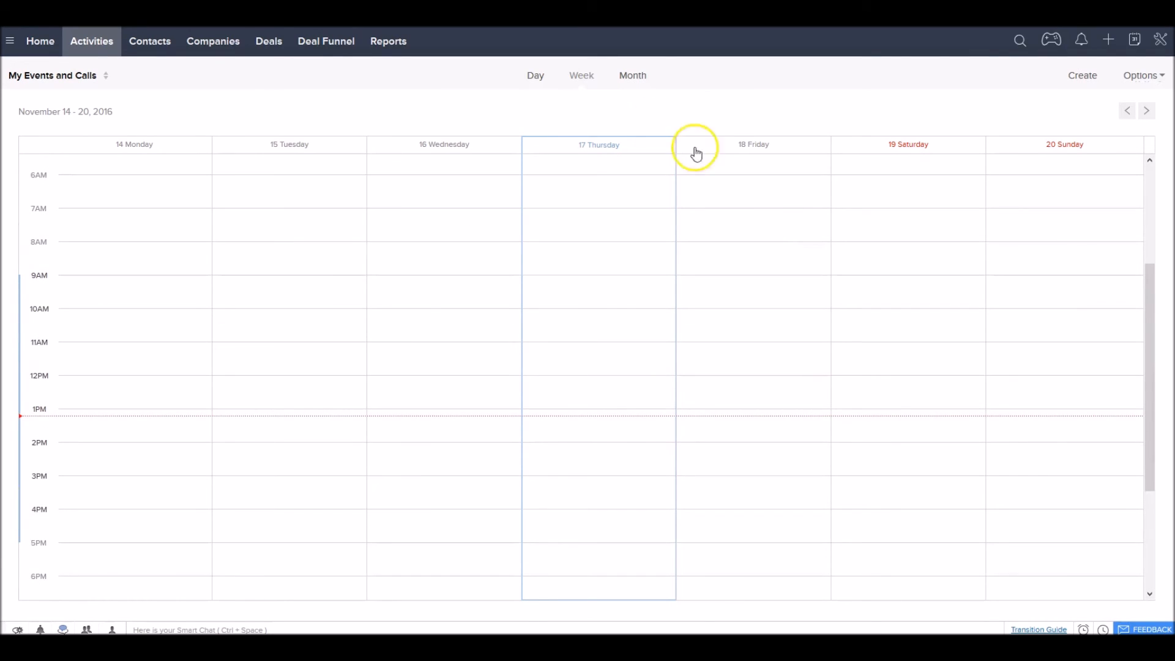
View the calendar by day and by month, and look at the details of the Lunch Meeting on November 22
{"action": "left_click", "coordinate": [538, 86]}
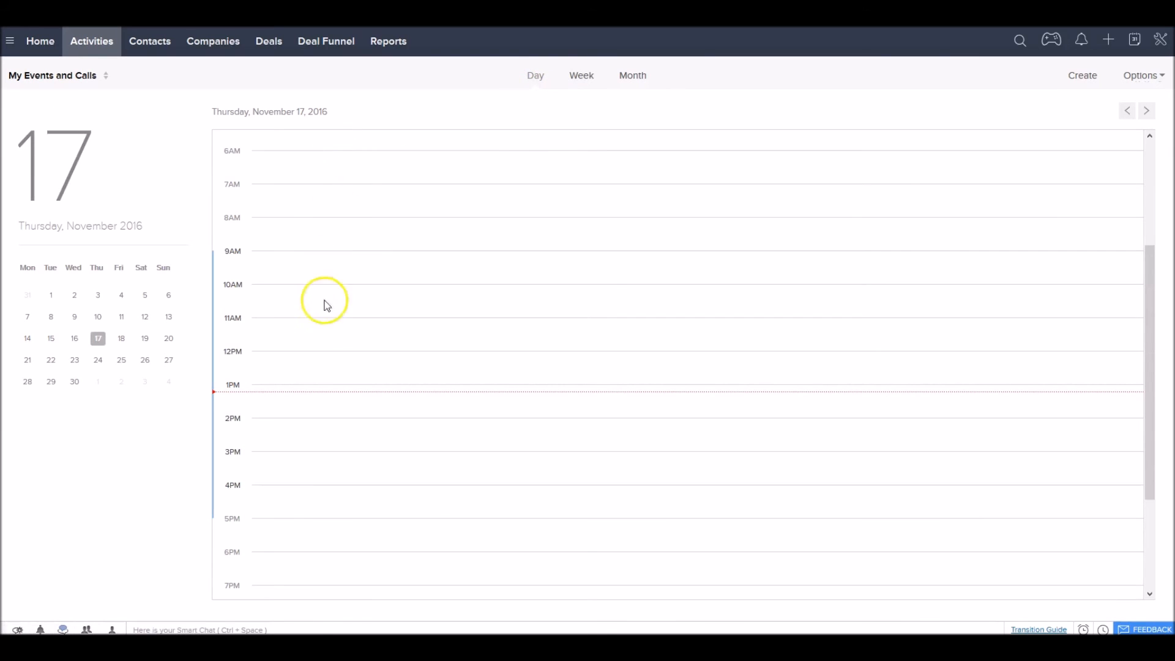
{"action": "left_click", "coordinate": [630, 76]}
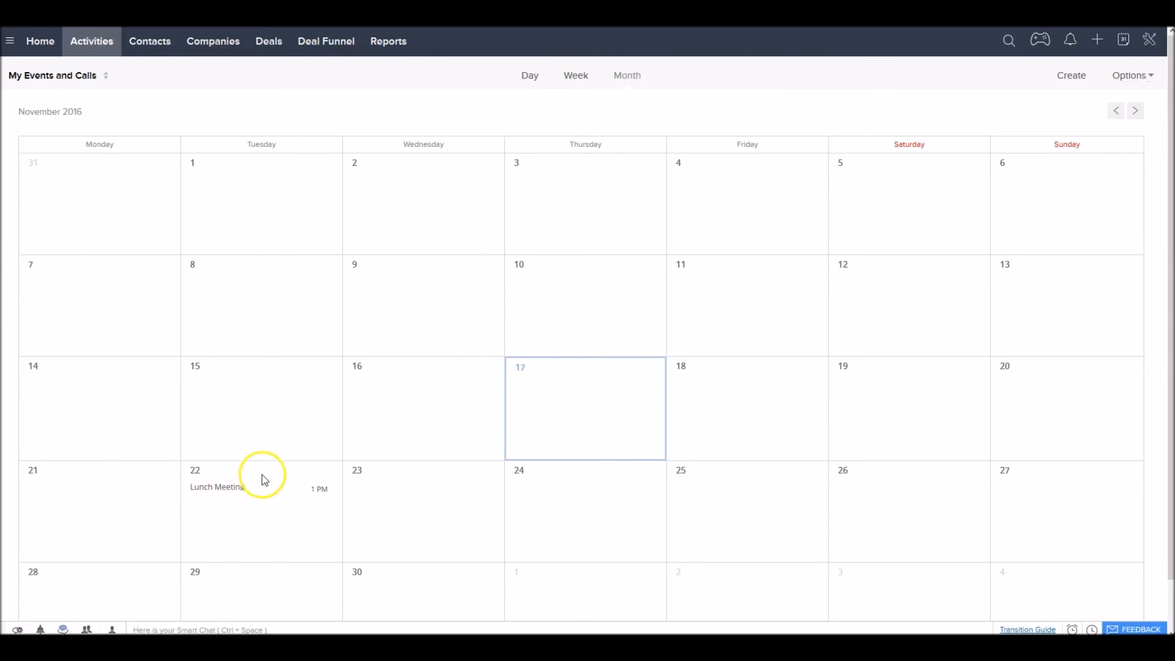
{"action": "left_click", "coordinate": [226, 492]}
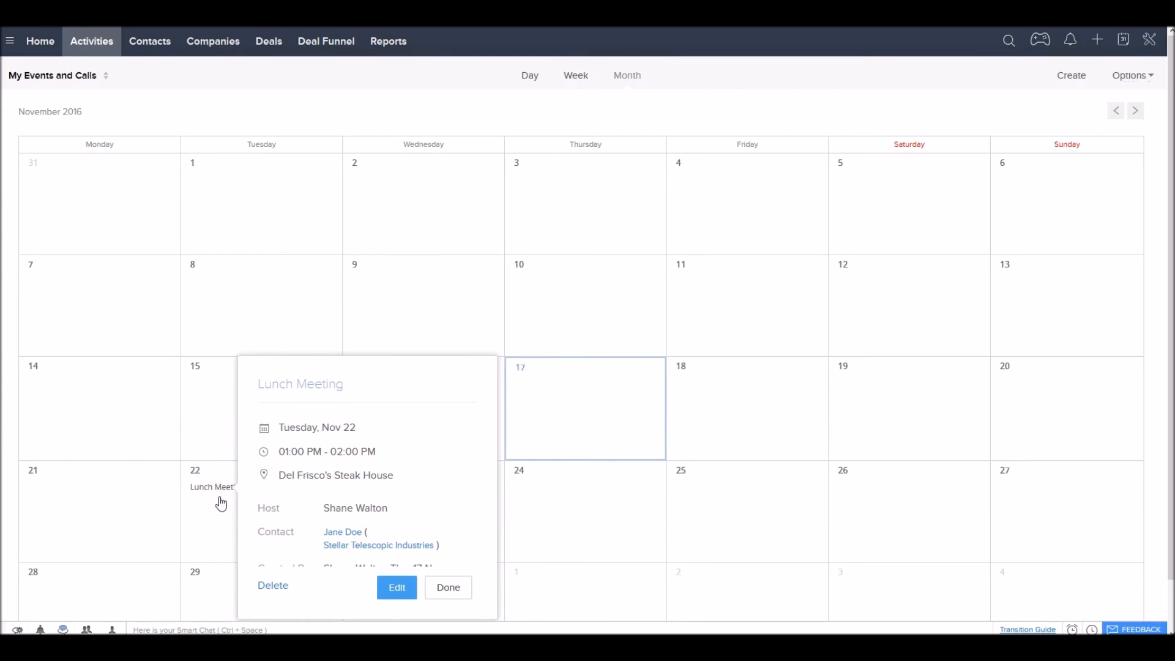
{"action": "left_click", "coordinate": [457, 585]}
{"action": "left_click", "coordinate": [100, 485]}
{"action": "left_click", "coordinate": [257, 479]}
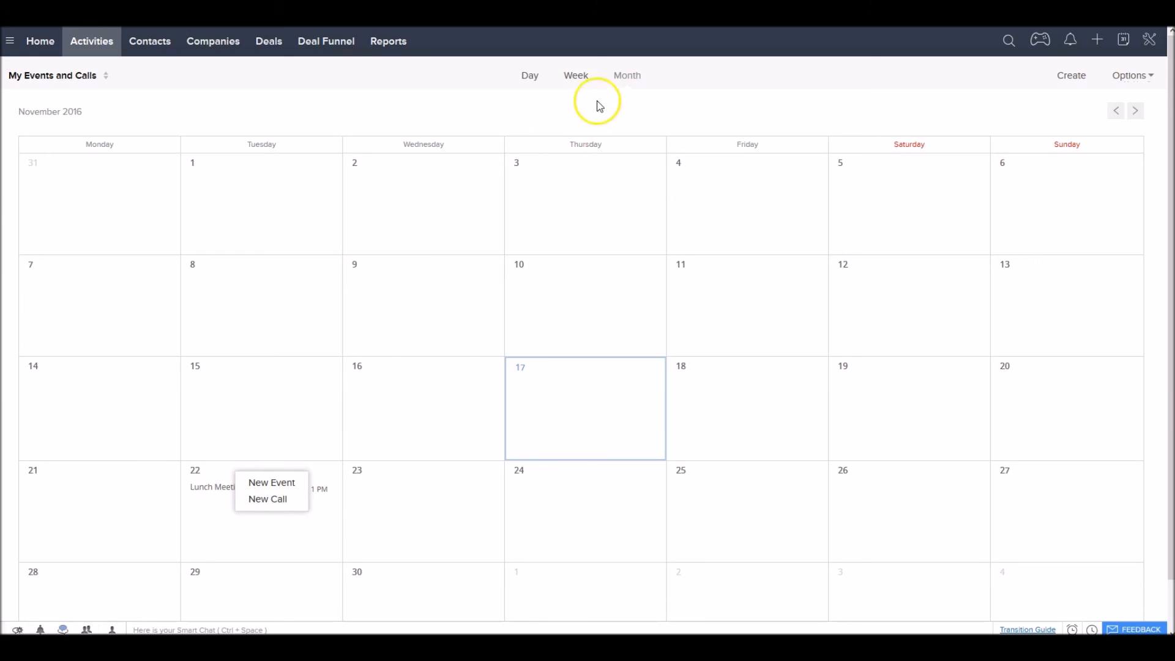
Show the week of November 21 - 27 in the calendar, look at a new event form for Tuesday afternoon, and cancel it
{"action": "left_click", "coordinate": [586, 77]}
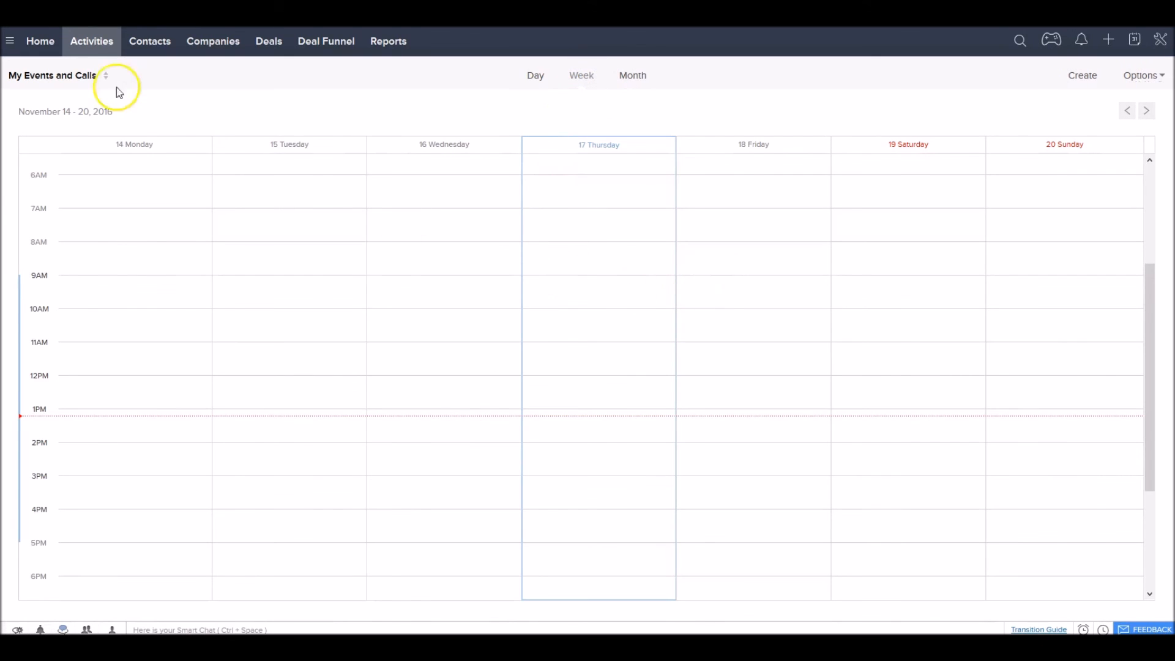
{"action": "left_click", "coordinate": [1145, 110]}
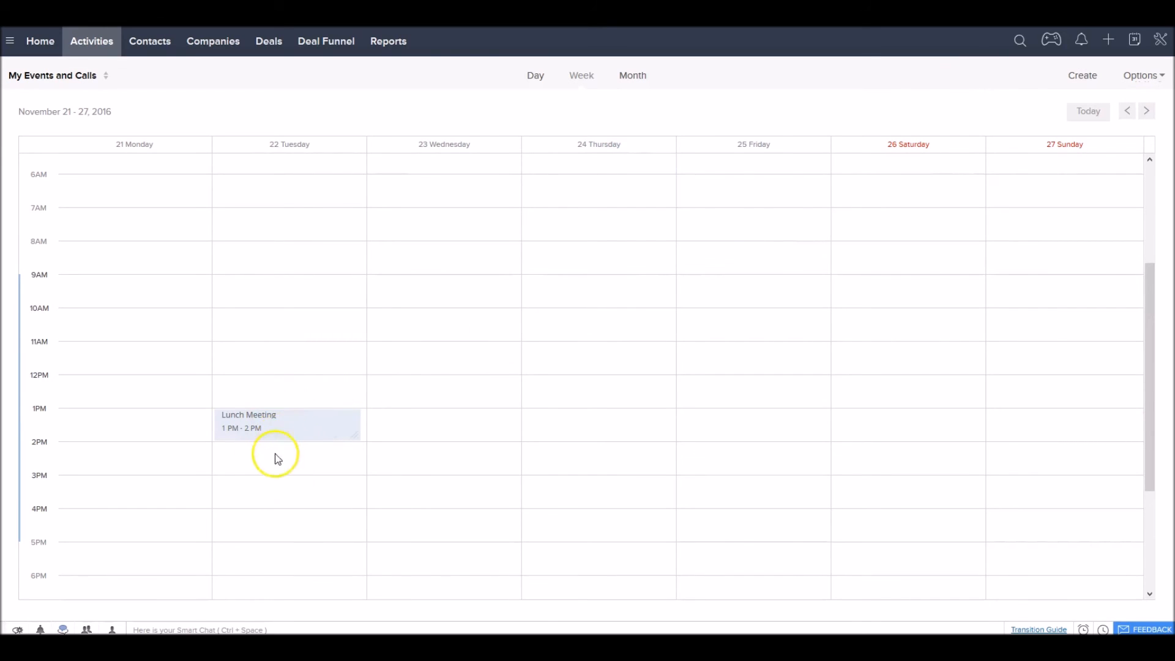
{"action": "left_click", "coordinate": [278, 476]}
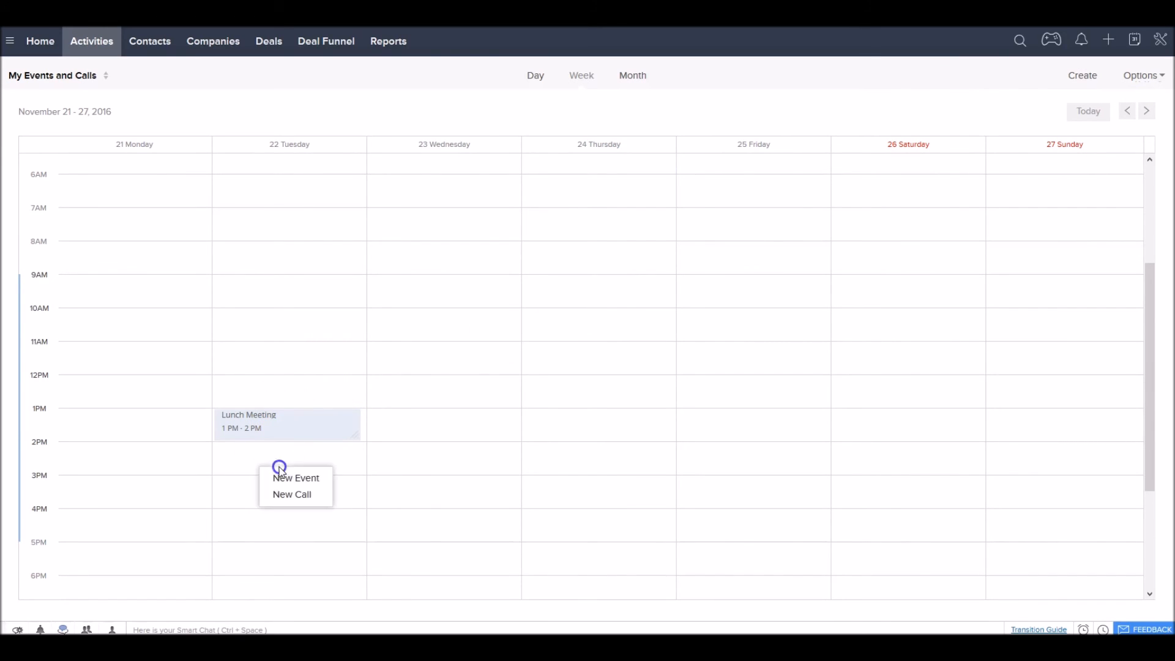
{"action": "left_click", "coordinate": [280, 478]}
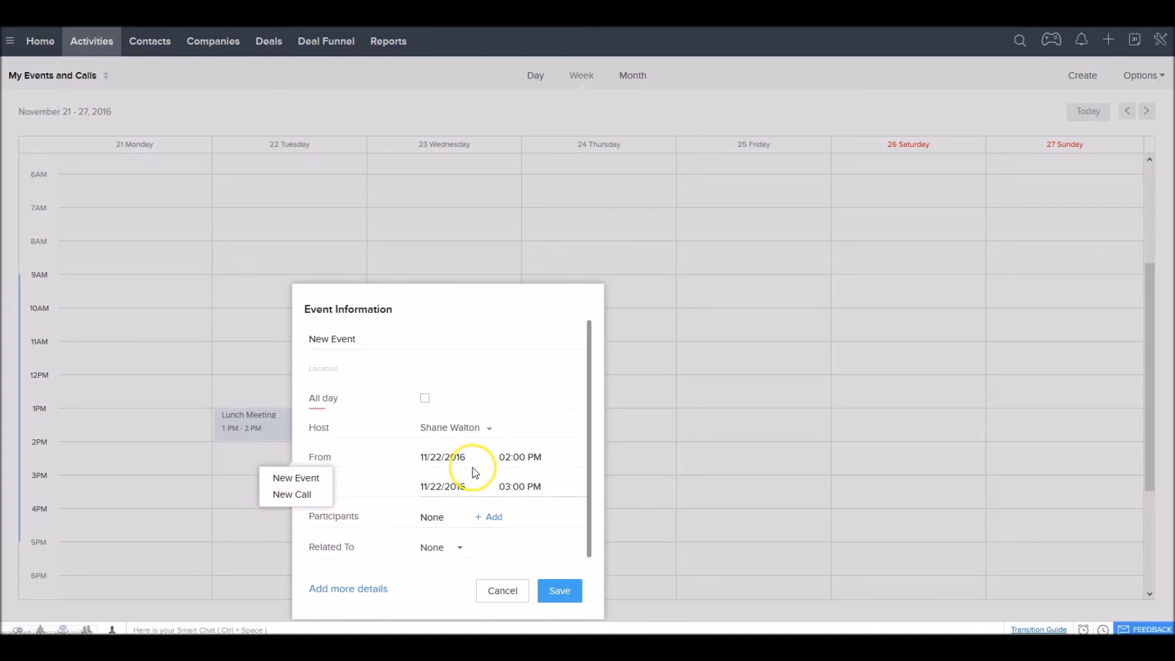
{"action": "left_click", "coordinate": [497, 589]}
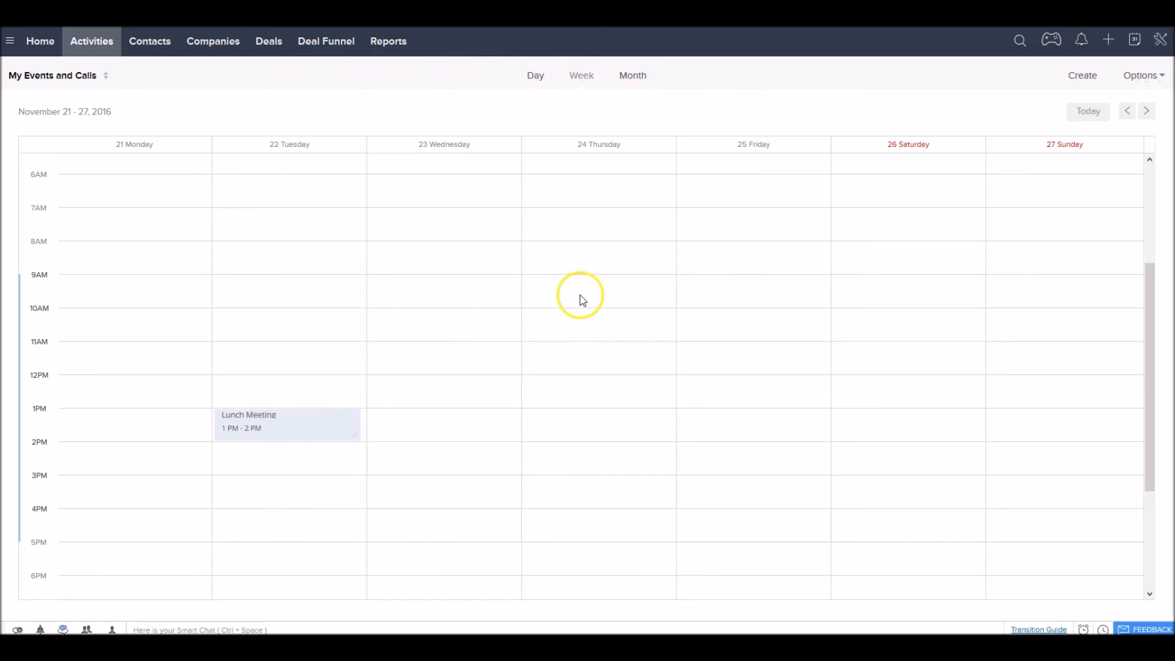
{"action": "scroll", "coordinate": [579, 292], "scroll_direction": "up", "scroll_amount": 3}
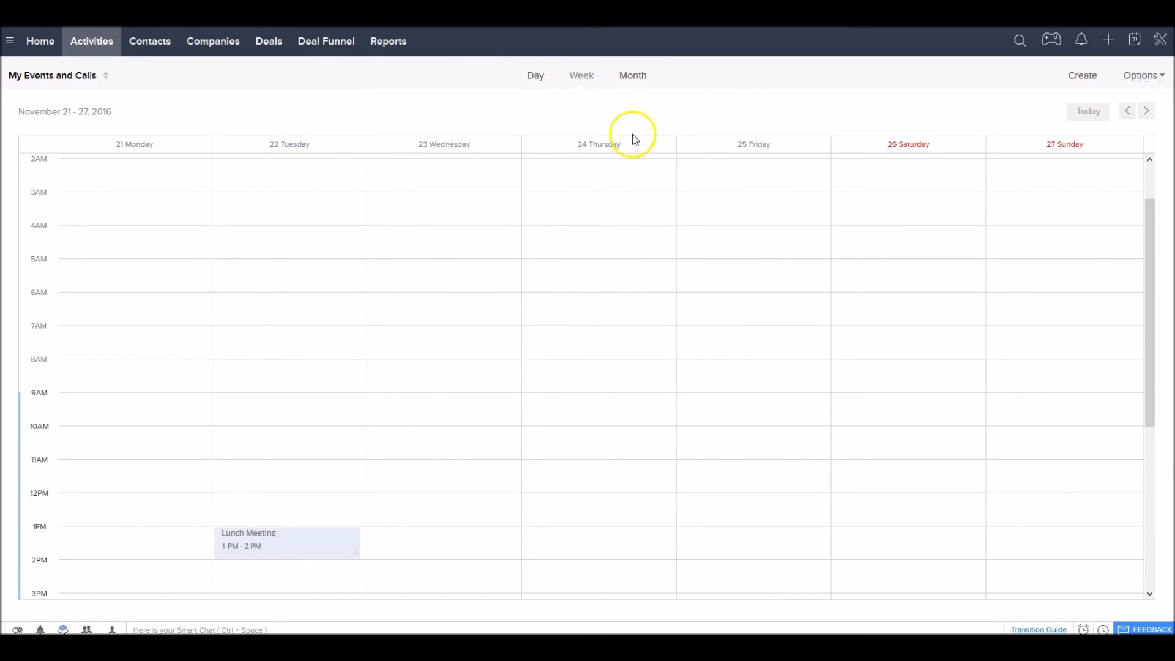
Start a new deal from the deals list and look at the available Financing Type options without choosing one
{"action": "left_click", "coordinate": [326, 42]}
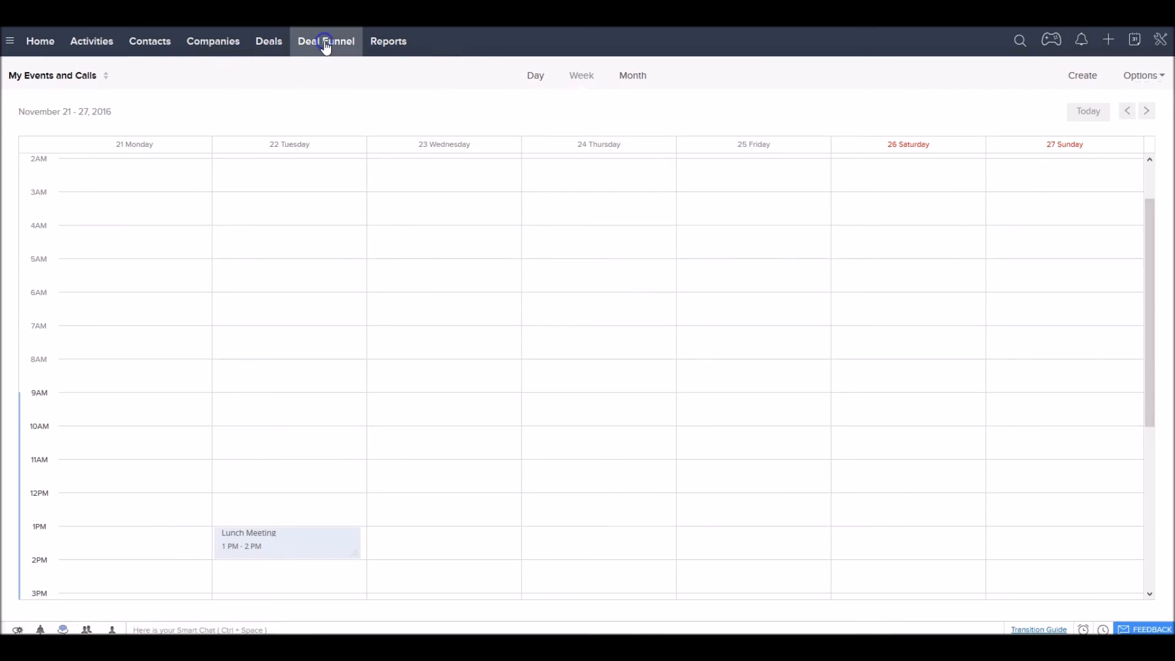
{"action": "left_click", "coordinate": [275, 49]}
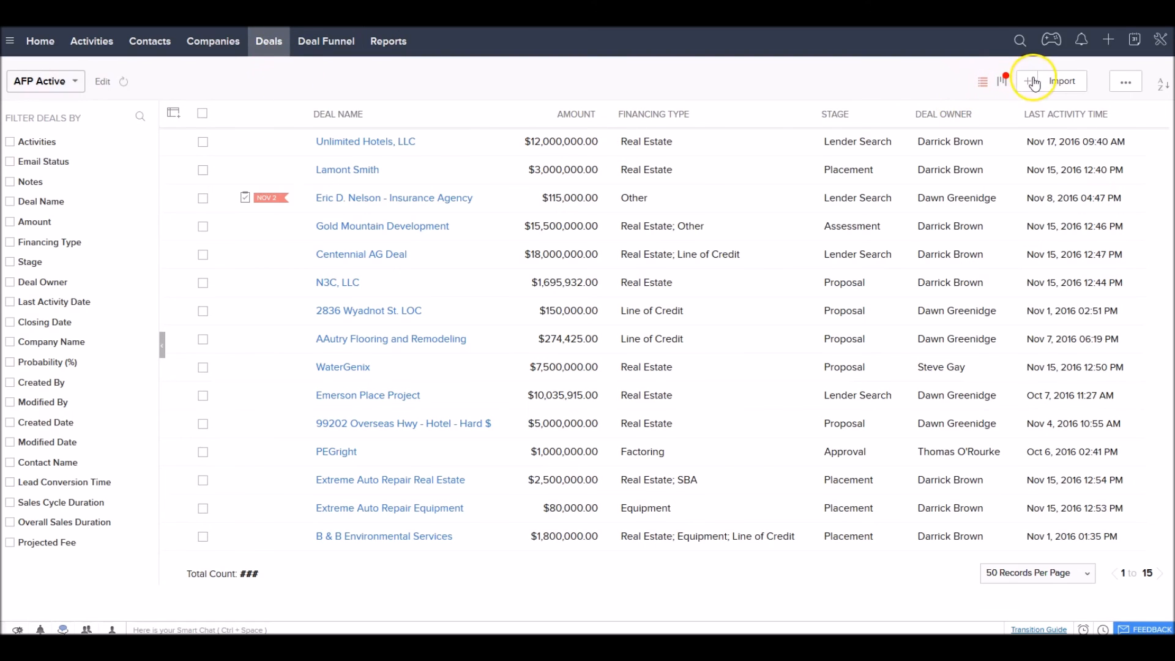
{"action": "left_click", "coordinate": [1027, 81]}
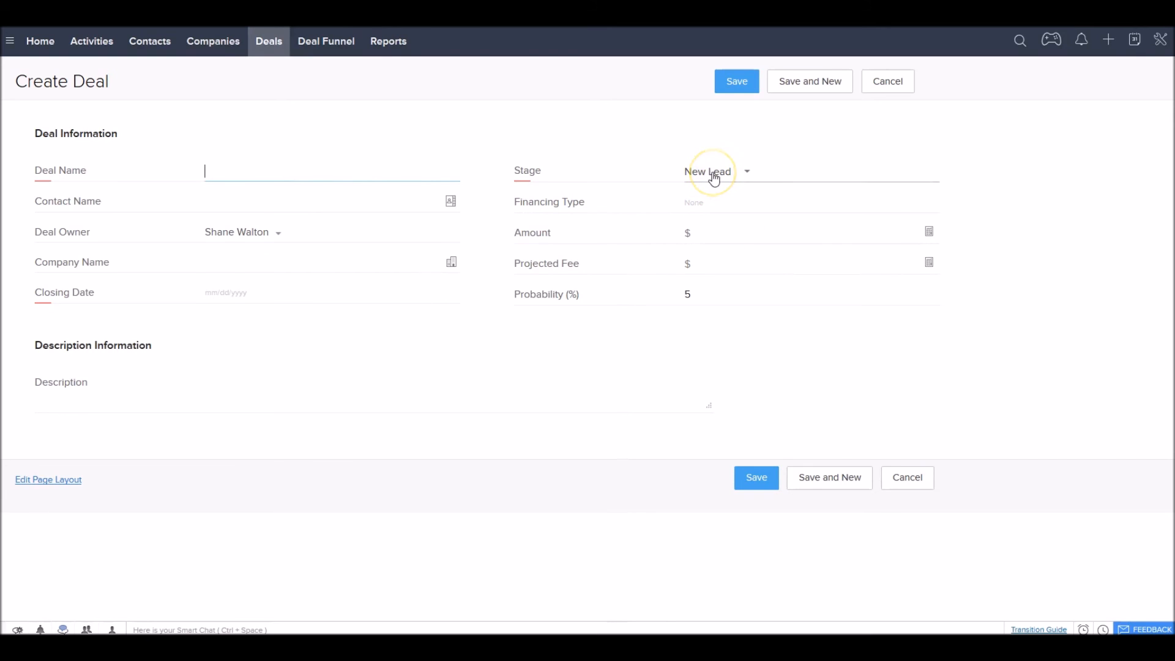
{"action": "left_click", "coordinate": [696, 201]}
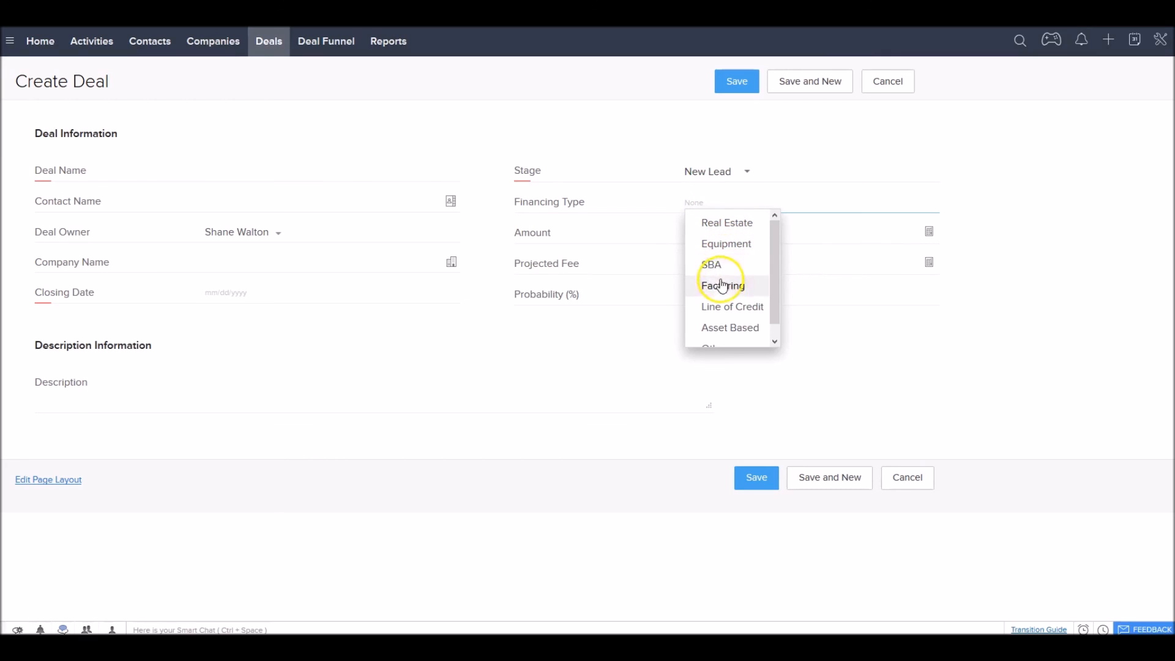
{"action": "left_click", "coordinate": [975, 254]}
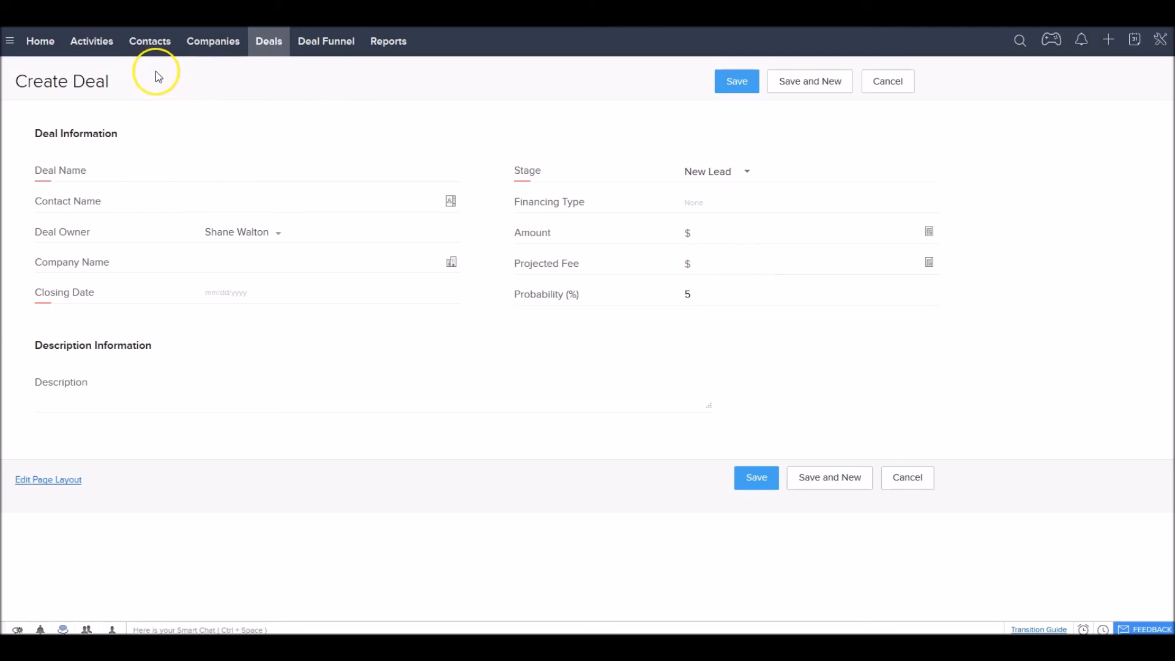
Leave the new deal unsaved, open the Unlimited Hotels, LLC deal and move its stage to Proposal
{"action": "left_click", "coordinate": [277, 44]}
{"action": "left_click", "coordinate": [371, 146]}
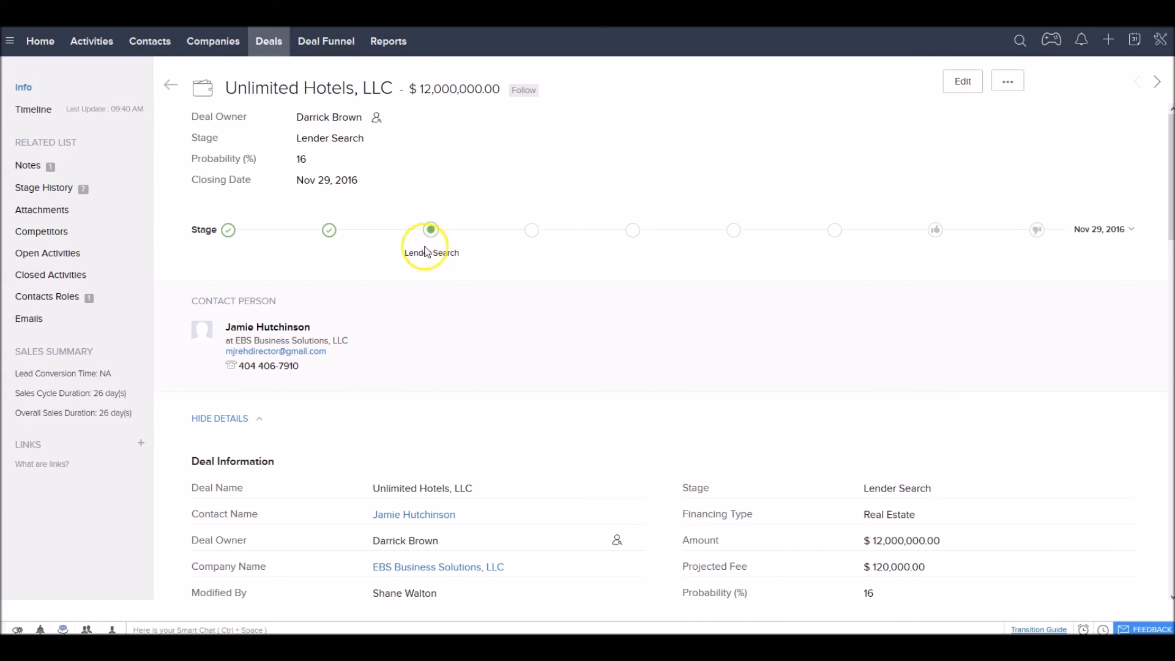
{"action": "left_click", "coordinate": [533, 230]}
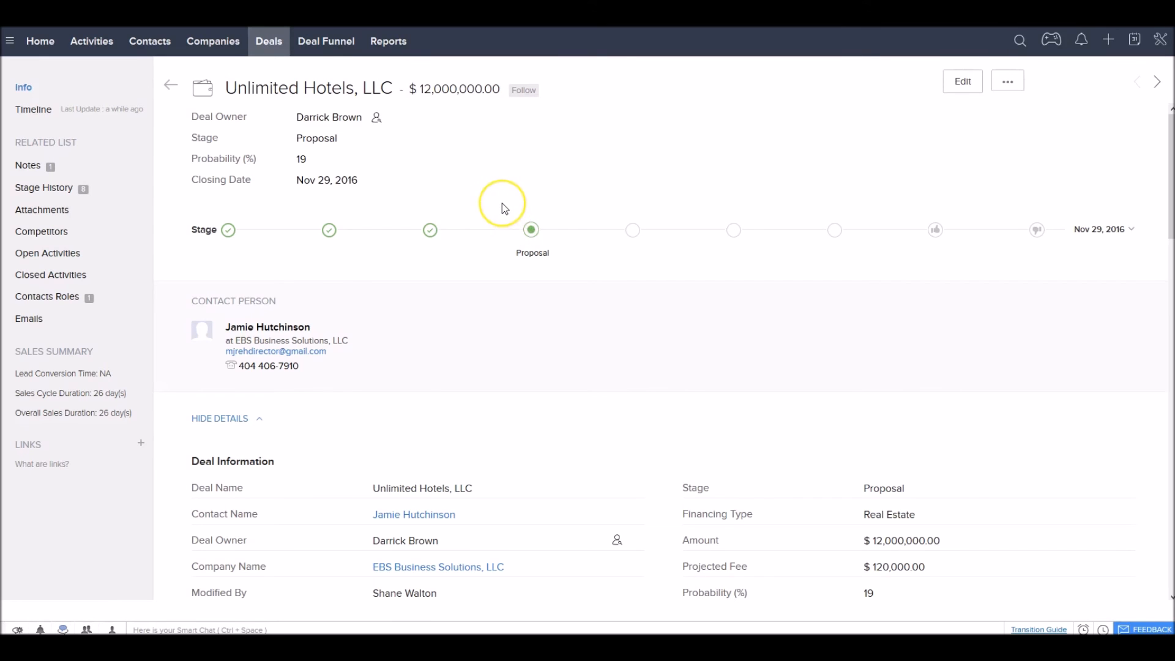
Examine the deal's information, description, notes, stage history, activities, contact roles and emails
{"action": "scroll", "coordinate": [503, 208], "scroll_direction": "down", "scroll_amount": 6}
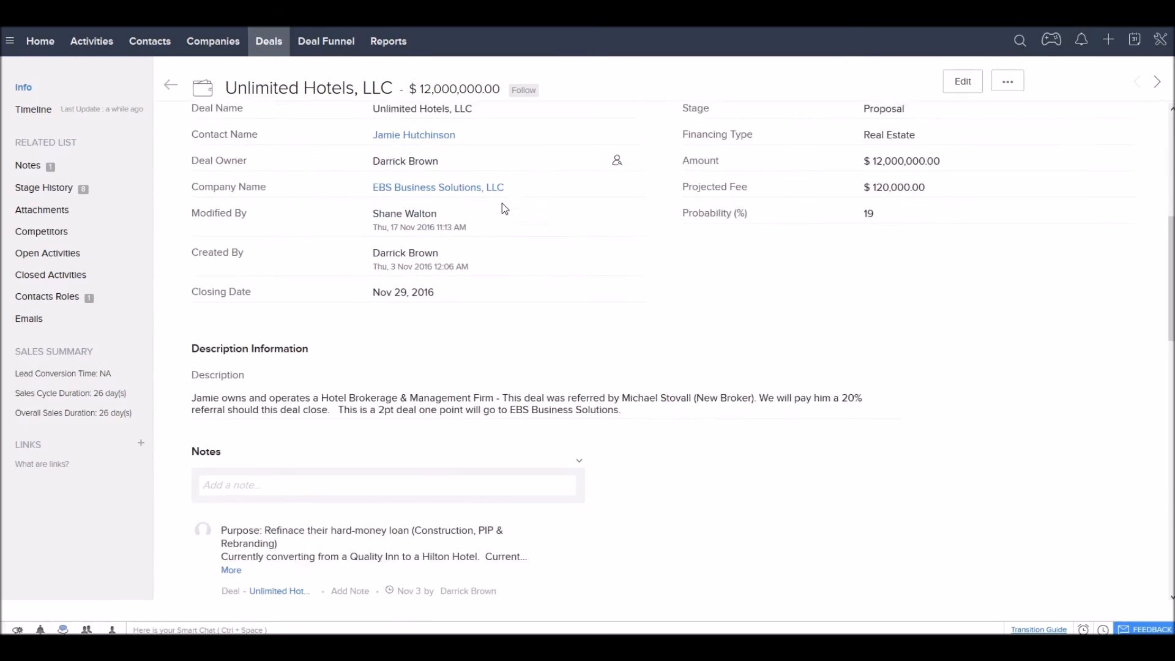
{"action": "scroll", "coordinate": [810, 219], "scroll_direction": "up", "scroll_amount": 1}
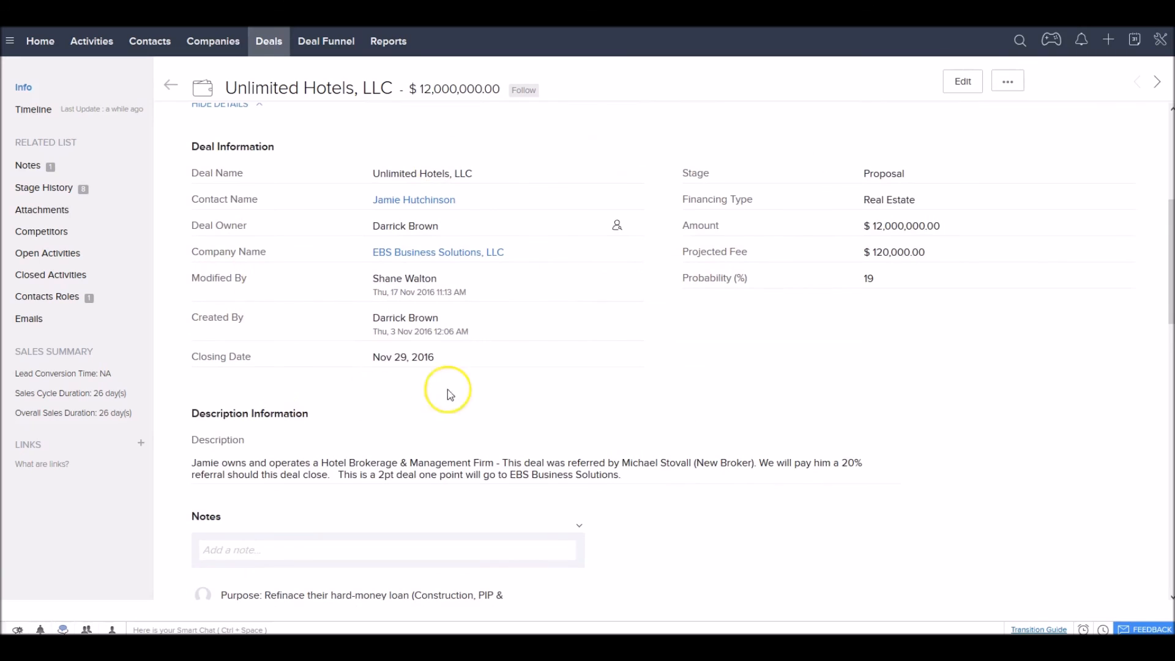
{"action": "scroll", "coordinate": [543, 357], "scroll_direction": "down", "scroll_amount": 2}
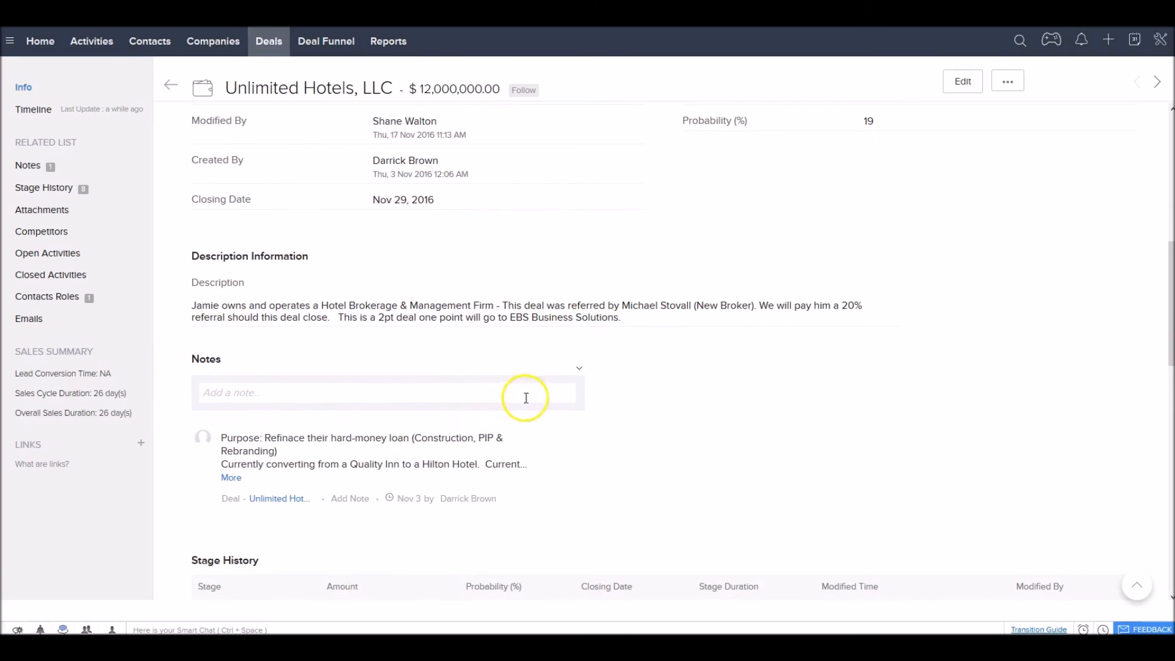
{"action": "scroll", "coordinate": [288, 393], "scroll_direction": "down", "scroll_amount": 4}
{"action": "scroll", "coordinate": [367, 416], "scroll_direction": "down", "scroll_amount": 3}
{"action": "scroll", "coordinate": [236, 406], "scroll_direction": "down", "scroll_amount": 4}
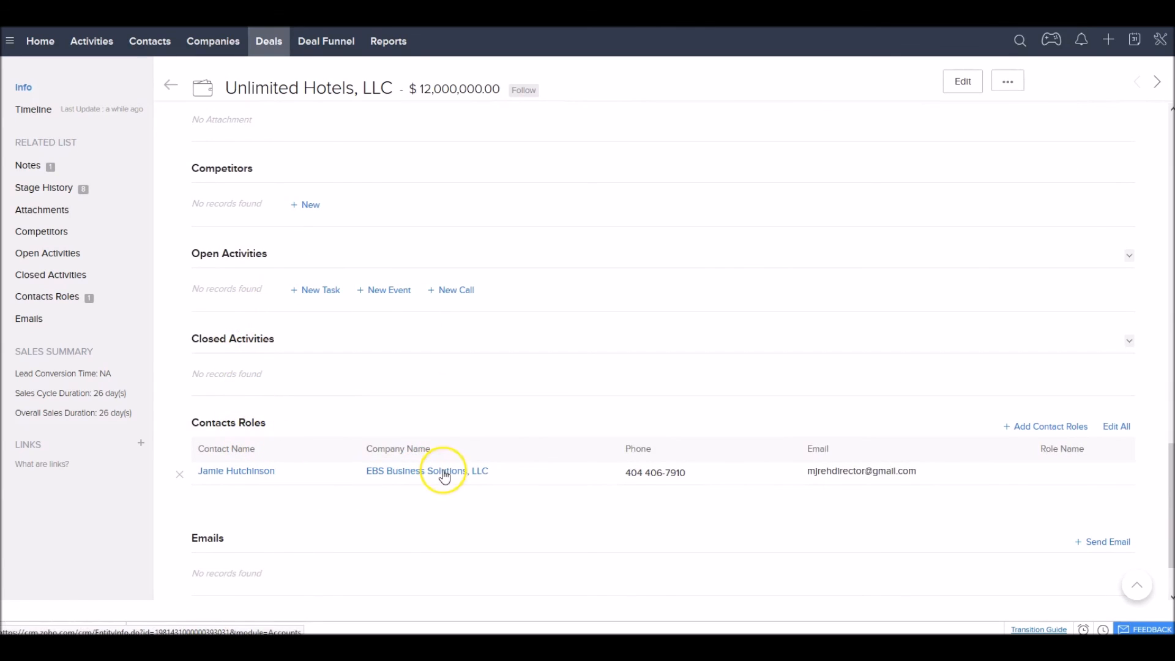
{"action": "scroll", "coordinate": [563, 346], "scroll_direction": "up", "scroll_amount": 10}
{"action": "scroll", "coordinate": [541, 365], "scroll_direction": "up", "scroll_amount": 7}
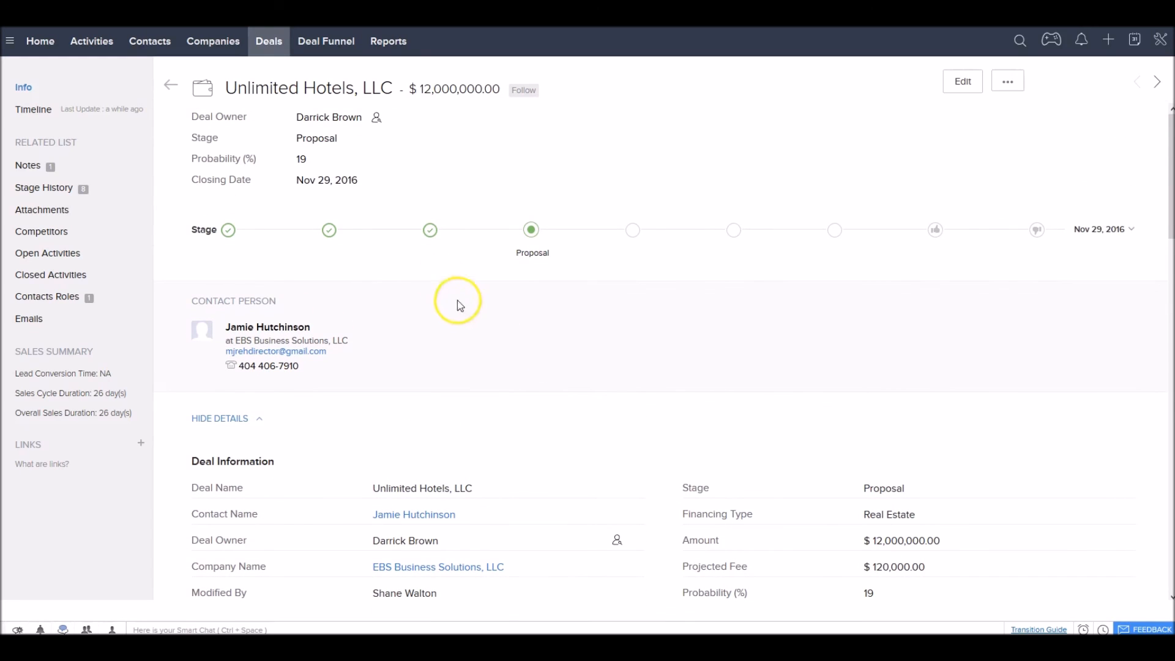
Set the Unlimited Hotels, LLC deal's stage back to Lender Search
{"action": "left_click", "coordinate": [433, 231]}
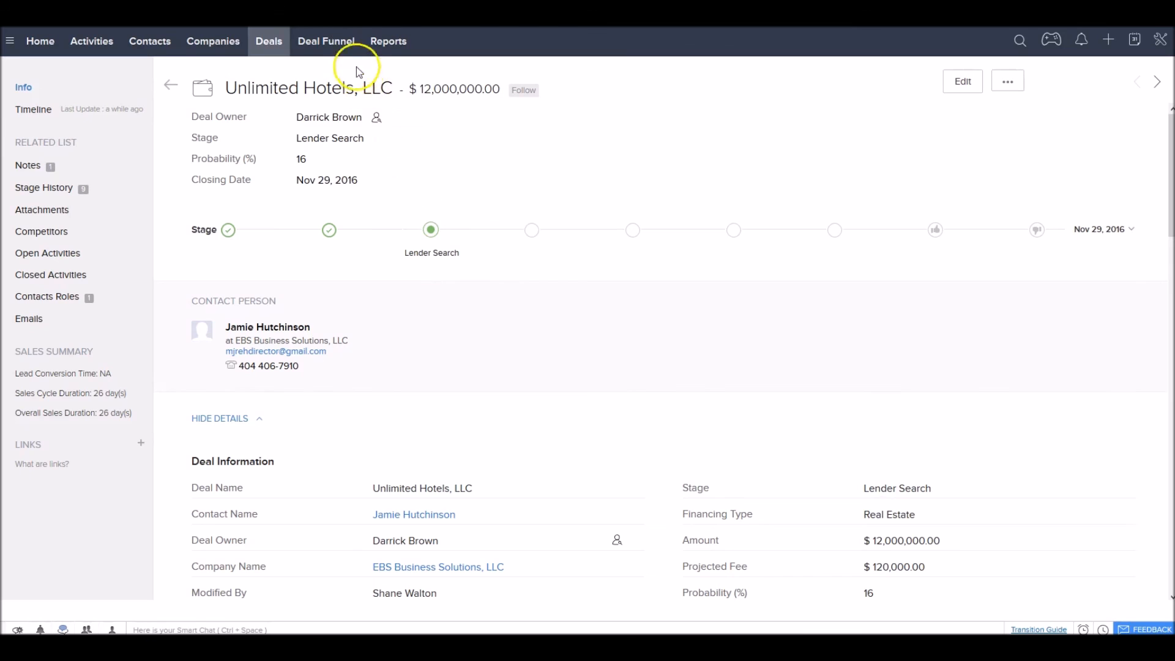
Examine the Pipeline by Stage funnel in the Deal Dashboards, then view the report behind the Pipeline by Probability chart and leave it
{"action": "left_click", "coordinate": [342, 47]}
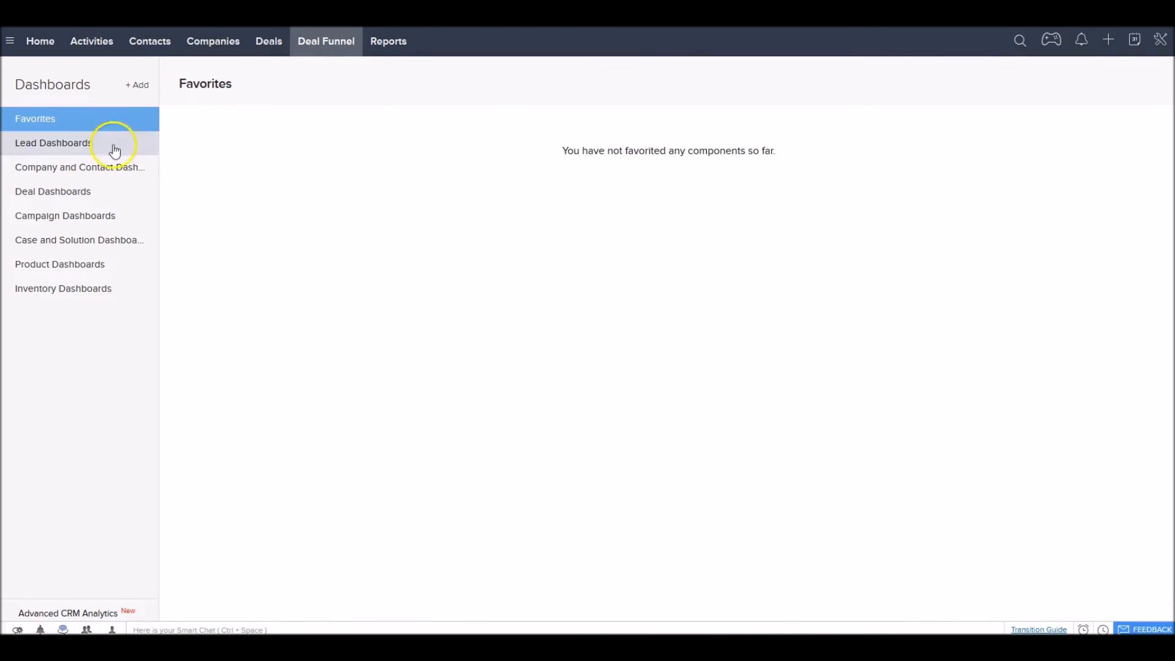
{"action": "left_click", "coordinate": [58, 192]}
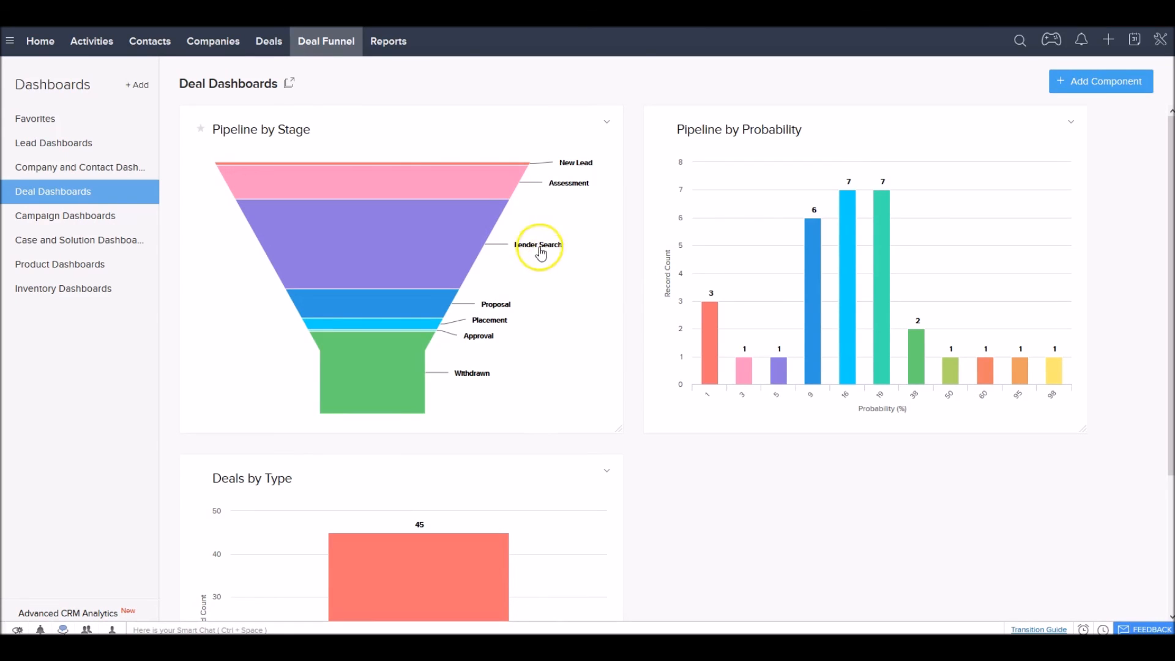
{"action": "mouse_move", "coordinate": [493, 194]}
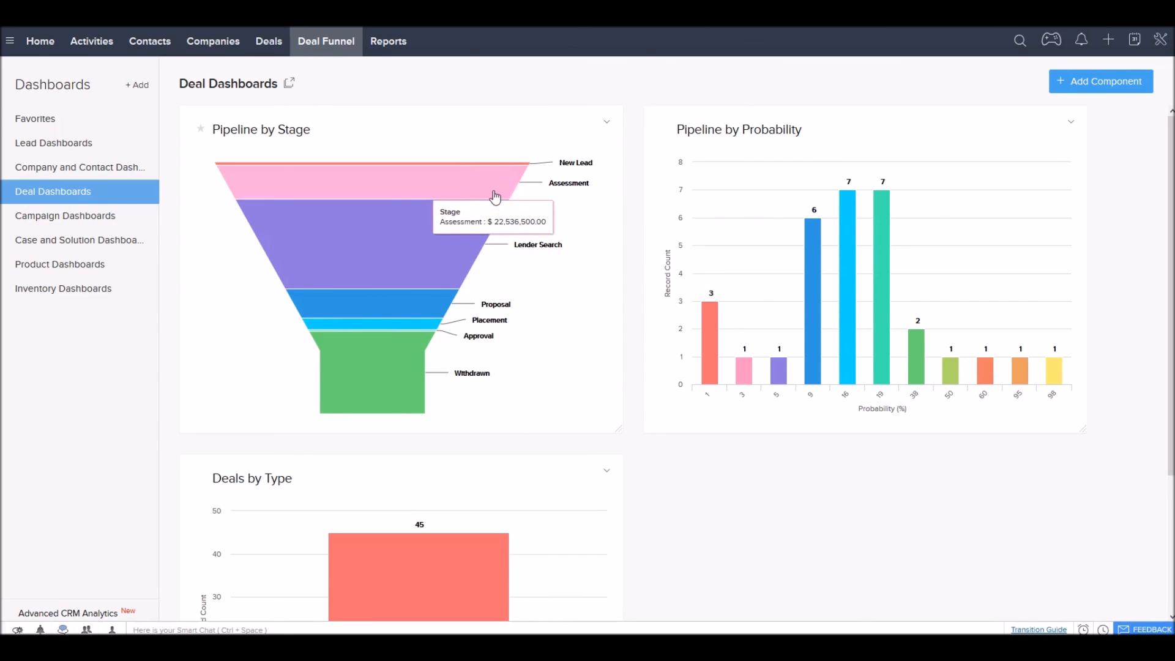
{"action": "left_click", "coordinate": [441, 235]}
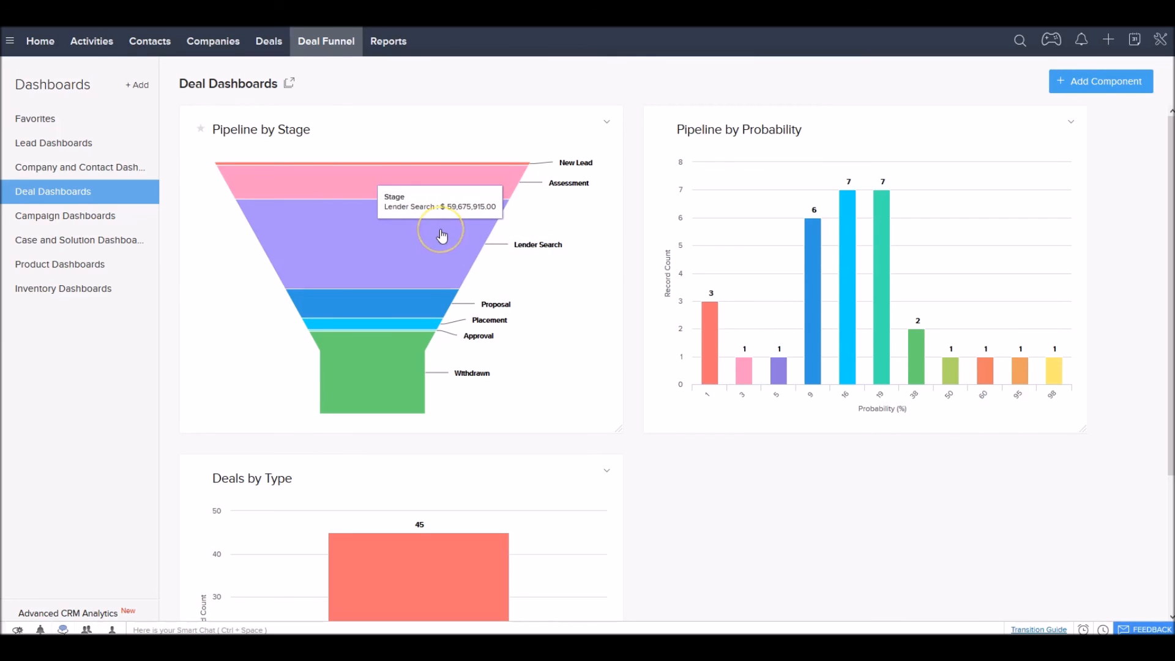
{"action": "left_click", "coordinate": [433, 238]}
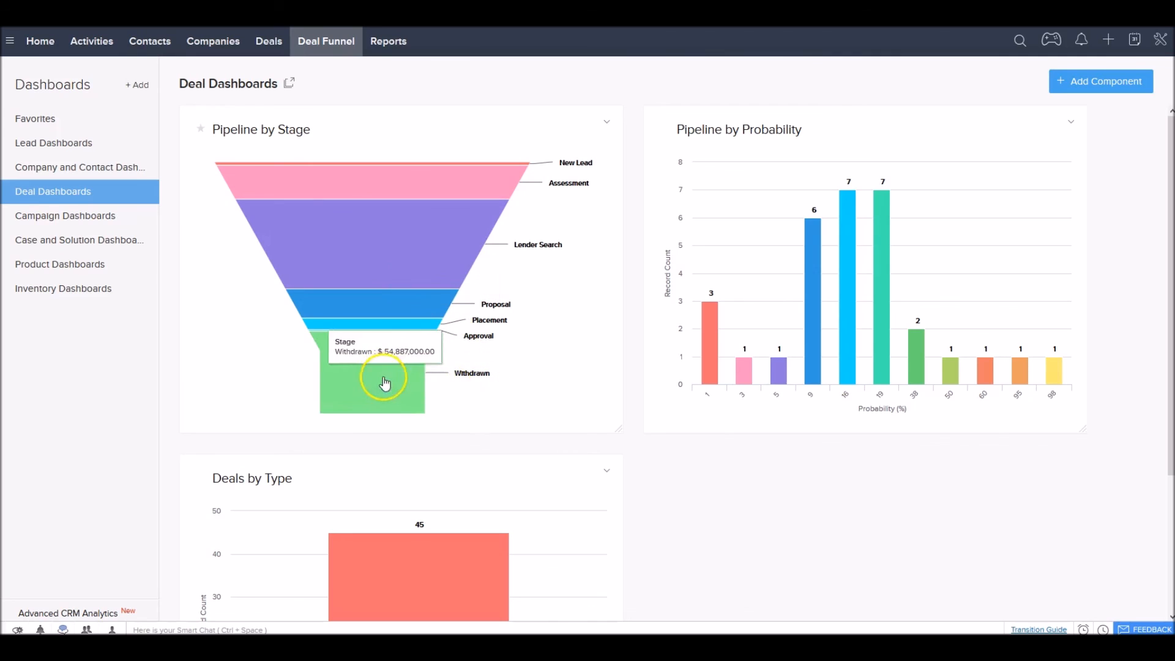
{"action": "left_click", "coordinate": [845, 225]}
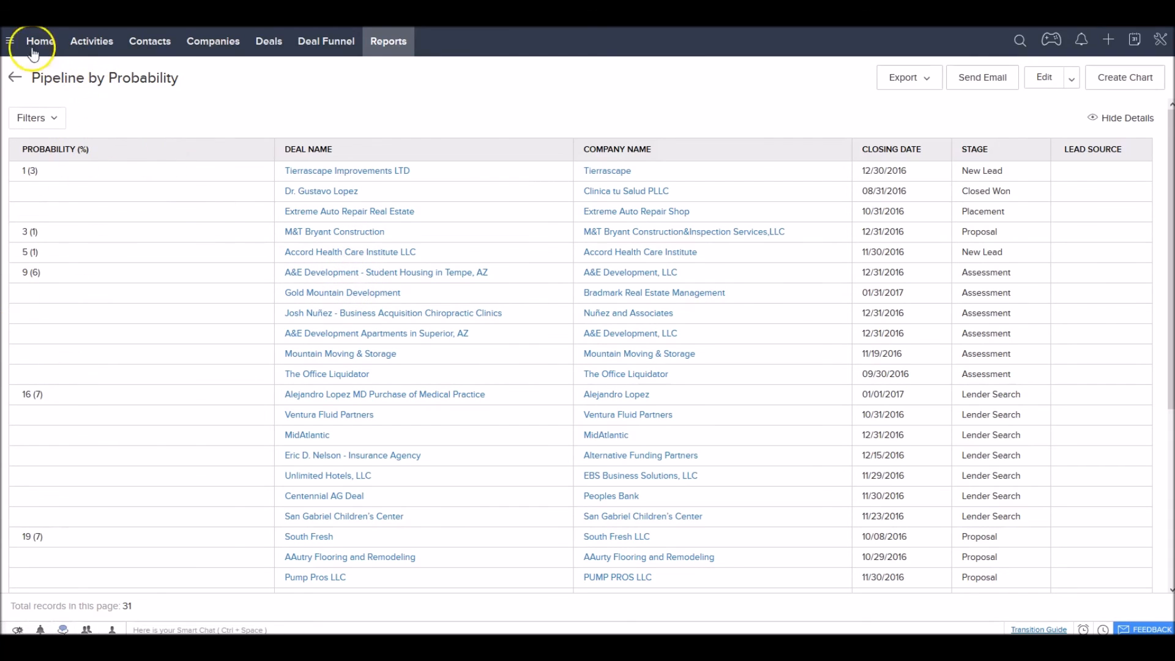
{"action": "left_click", "coordinate": [16, 78]}
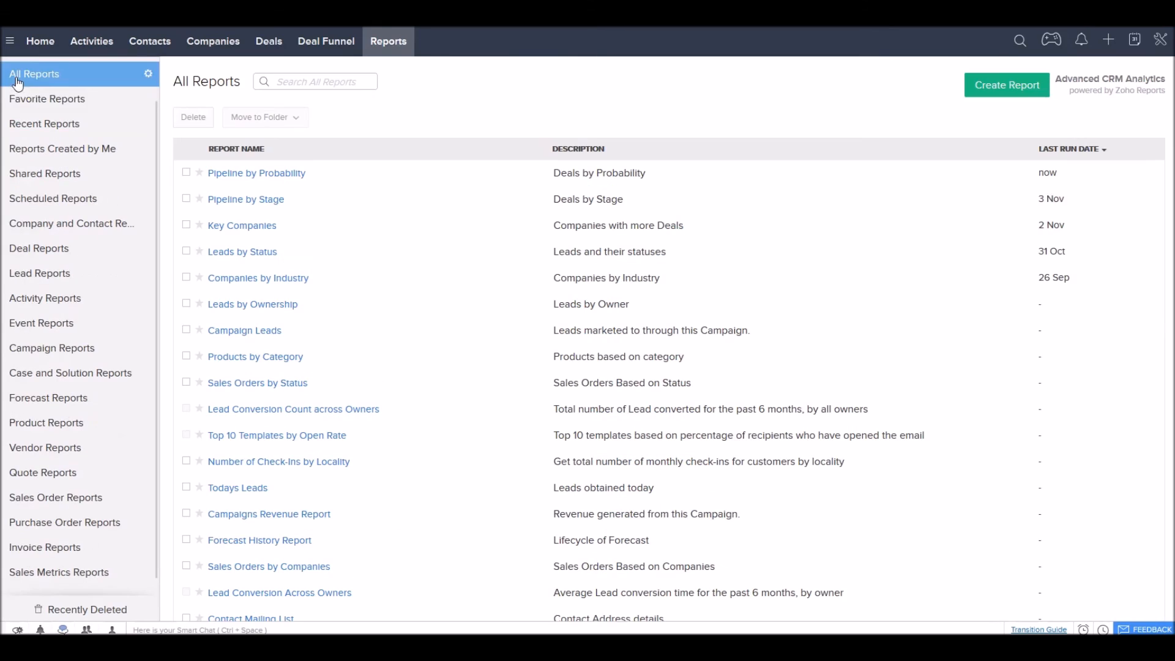
Return to the Deal Dashboards, open the Pipeline by Stage report from the funnel's Lender Search segment, and read through its deals by stage
{"action": "left_click", "coordinate": [327, 42]}
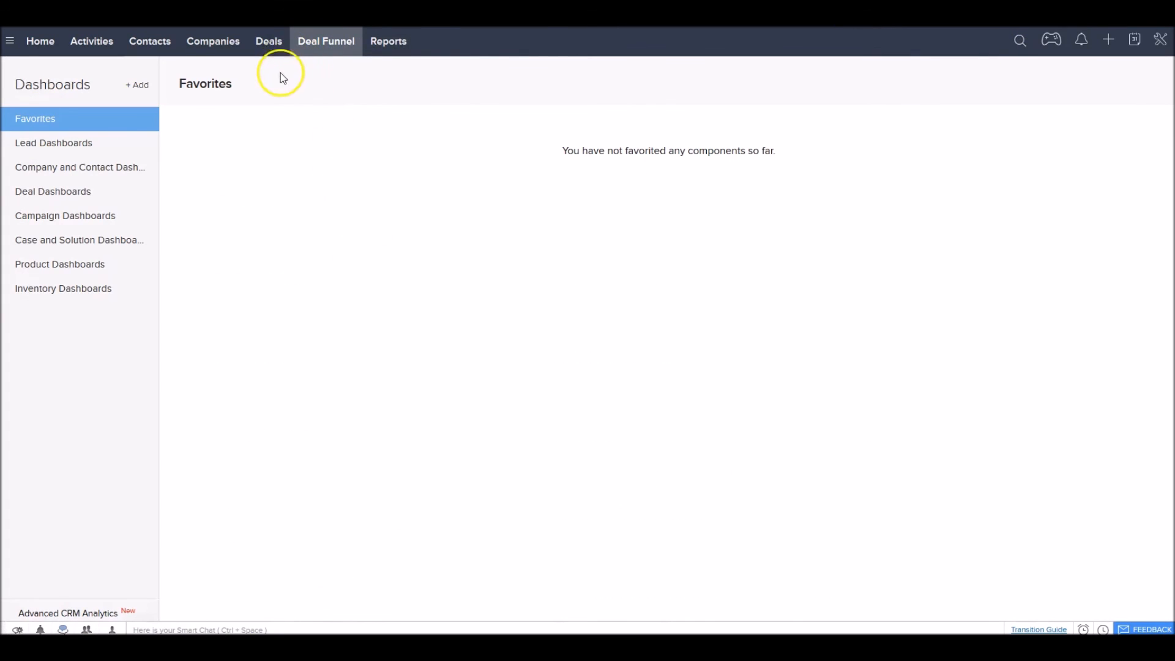
{"action": "left_click", "coordinate": [271, 42]}
{"action": "left_click", "coordinate": [52, 191]}
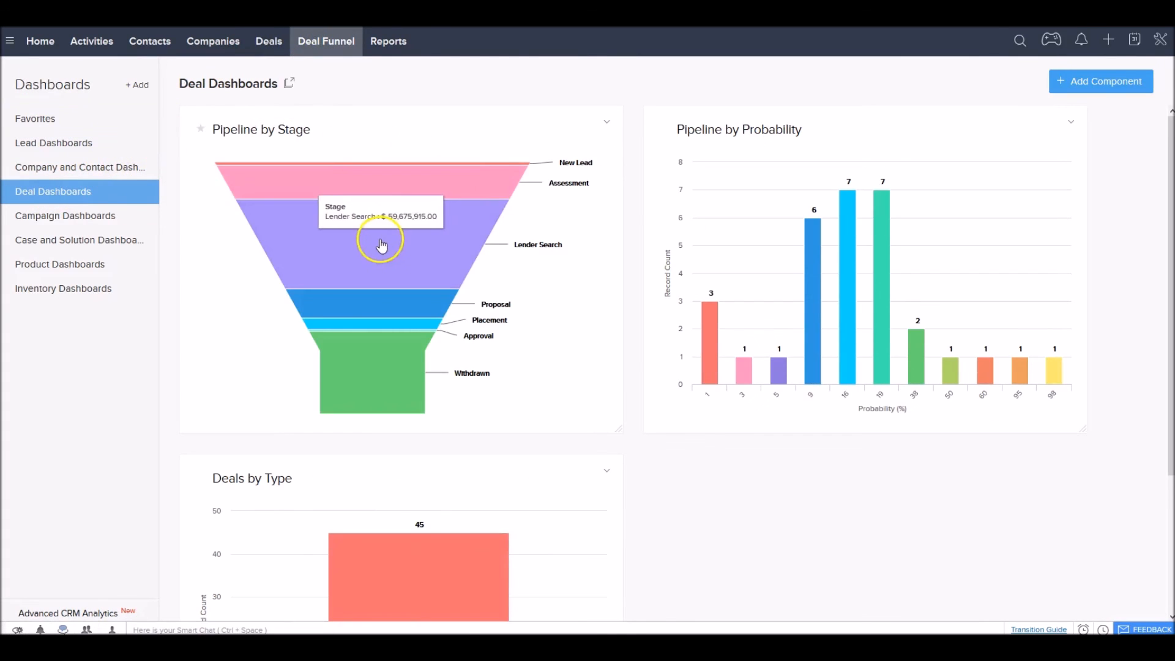
{"action": "left_click", "coordinate": [380, 244]}
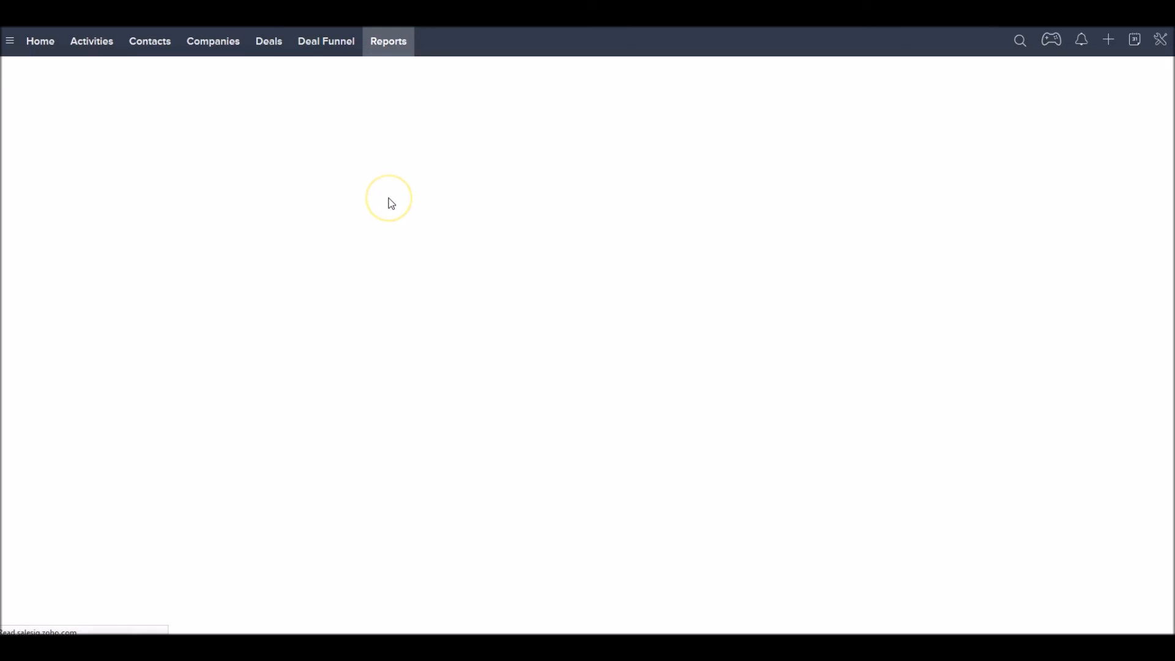
{"action": "scroll", "coordinate": [392, 204], "scroll_direction": "down", "scroll_amount": 3}
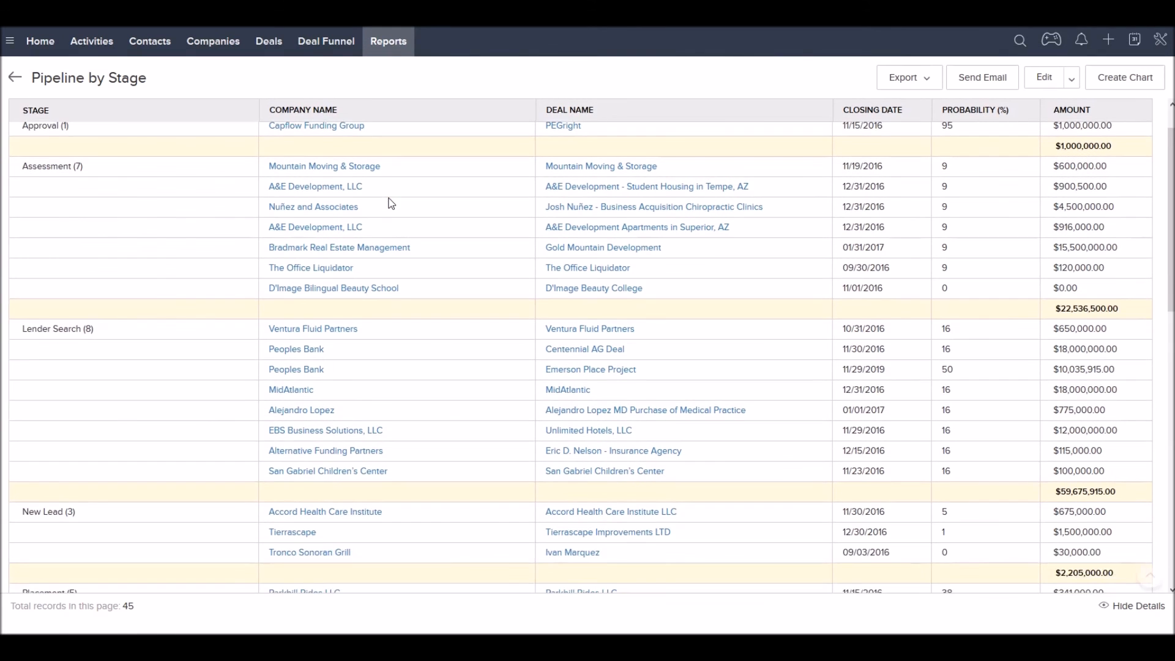
{"action": "scroll", "coordinate": [391, 202], "scroll_direction": "down", "scroll_amount": 4}
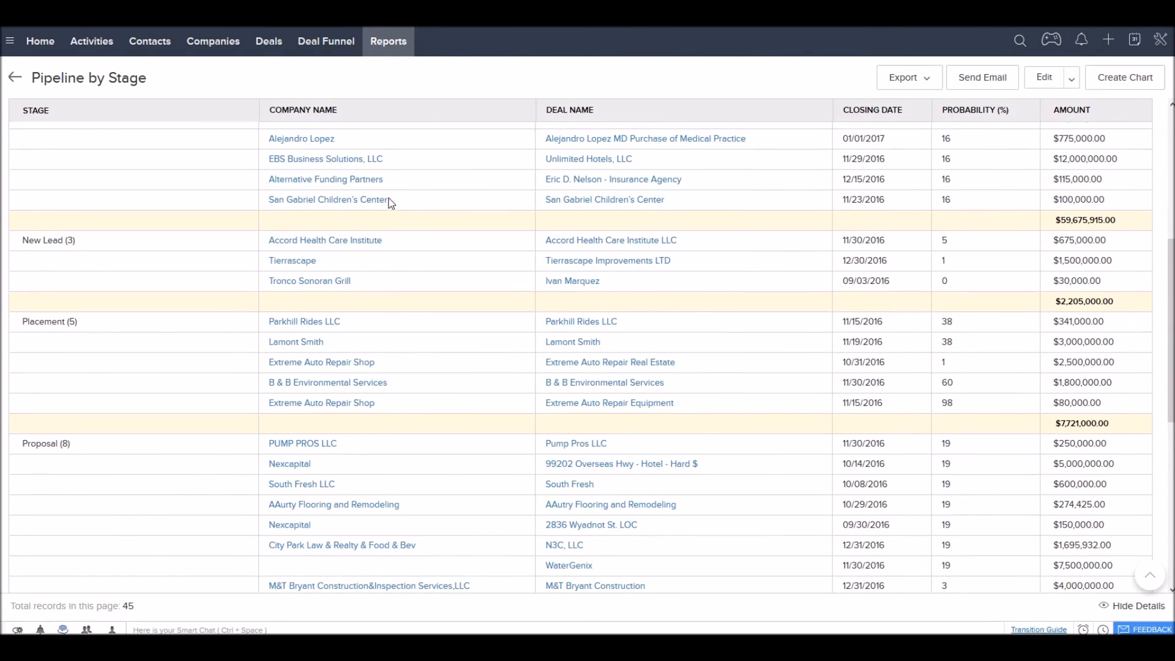